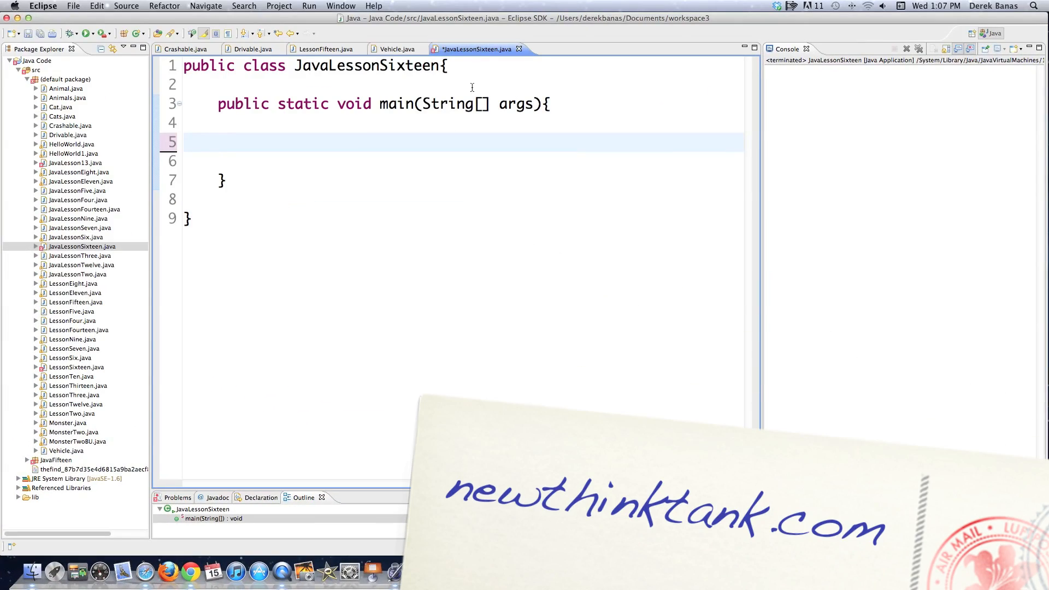
Step: Add 'Object superCar = new Vehicle();' in main with blank lines below it
{"action": "key", "text": "Tab"}
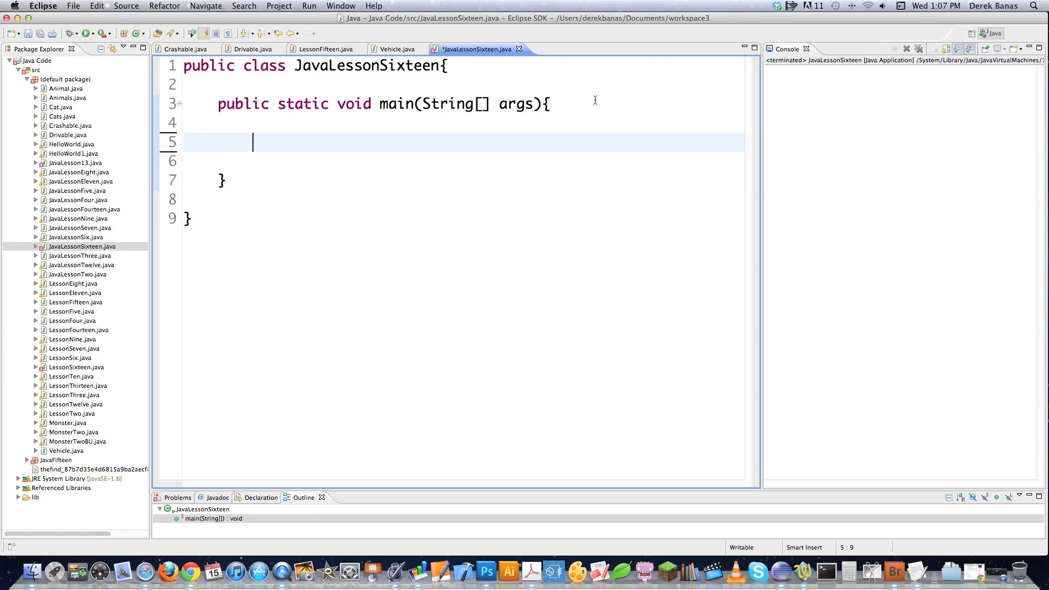
{"action": "type", "text": "Object"}
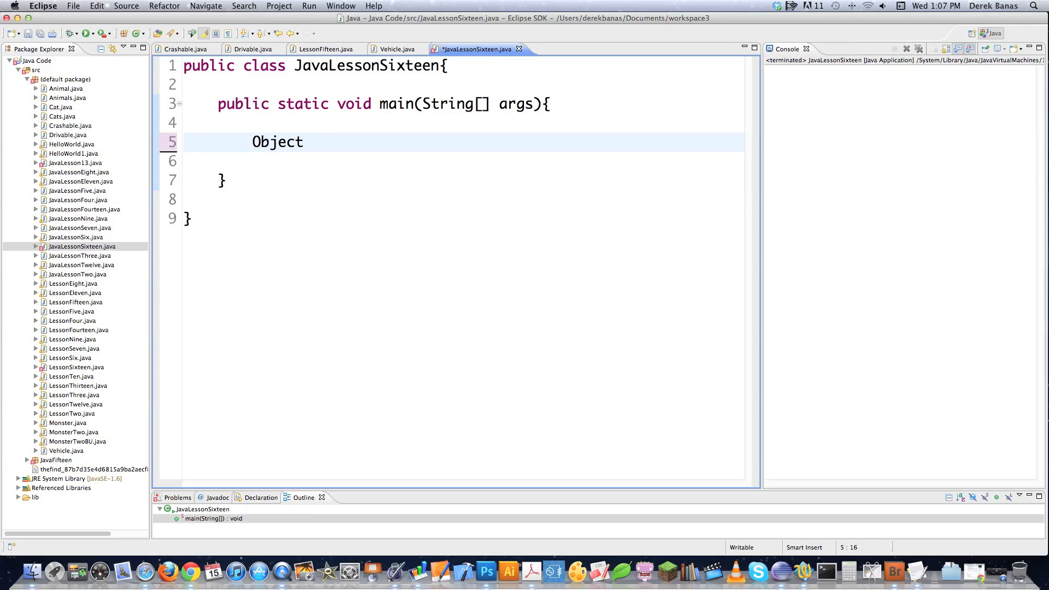
{"action": "type", "text": " super"}
{"action": "type", "text": "Car"}
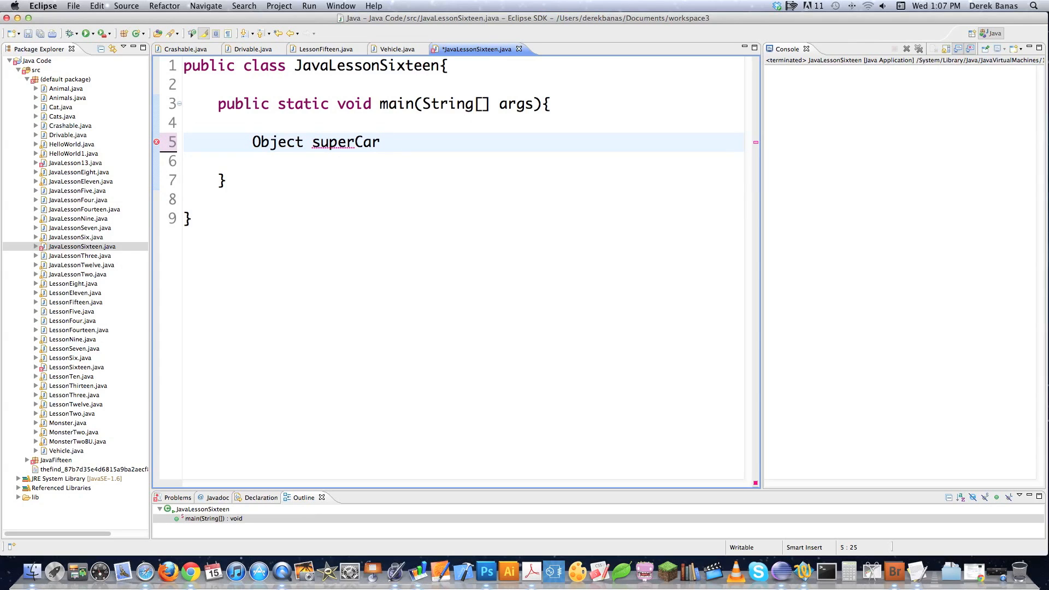
{"action": "type", "text": " = new "}
{"action": "type", "text": "Vehicle("}
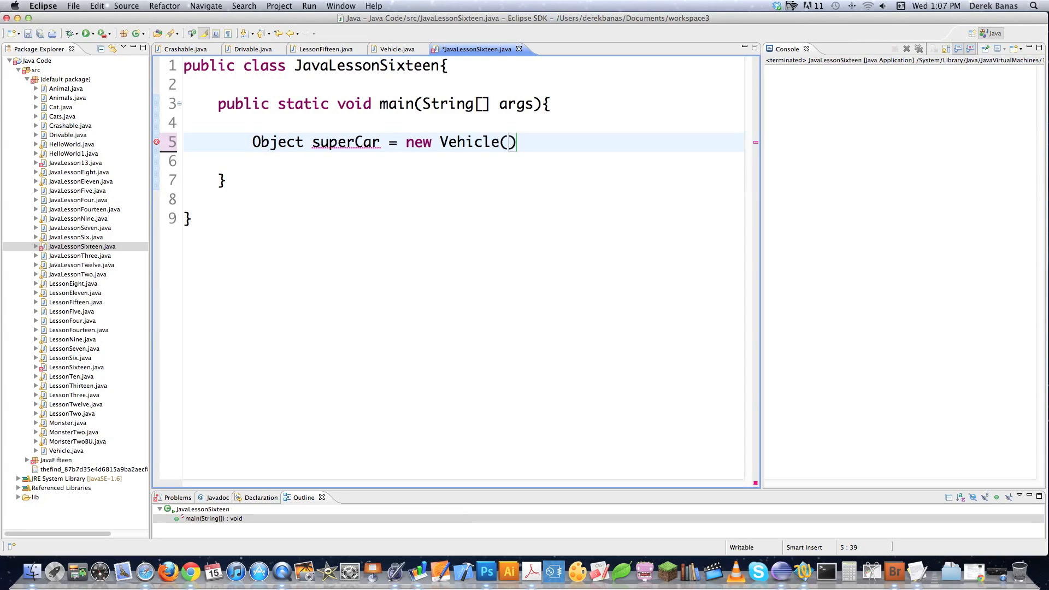
{"action": "key", "text": "Right"}
{"action": "type", "text": ";"}
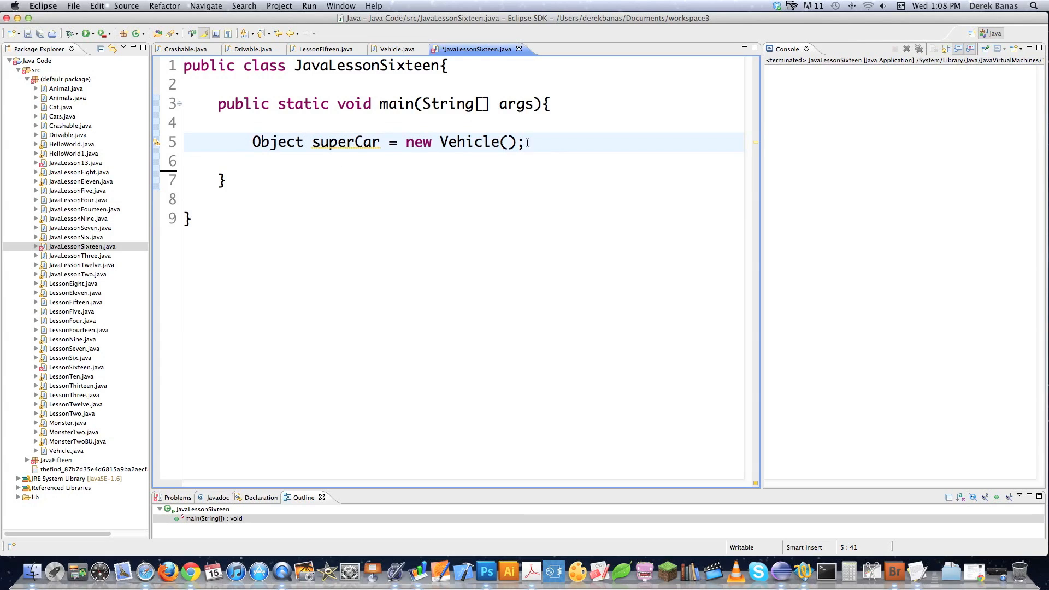
{"action": "key", "text": "Return"}
{"action": "key", "text": "Return"}
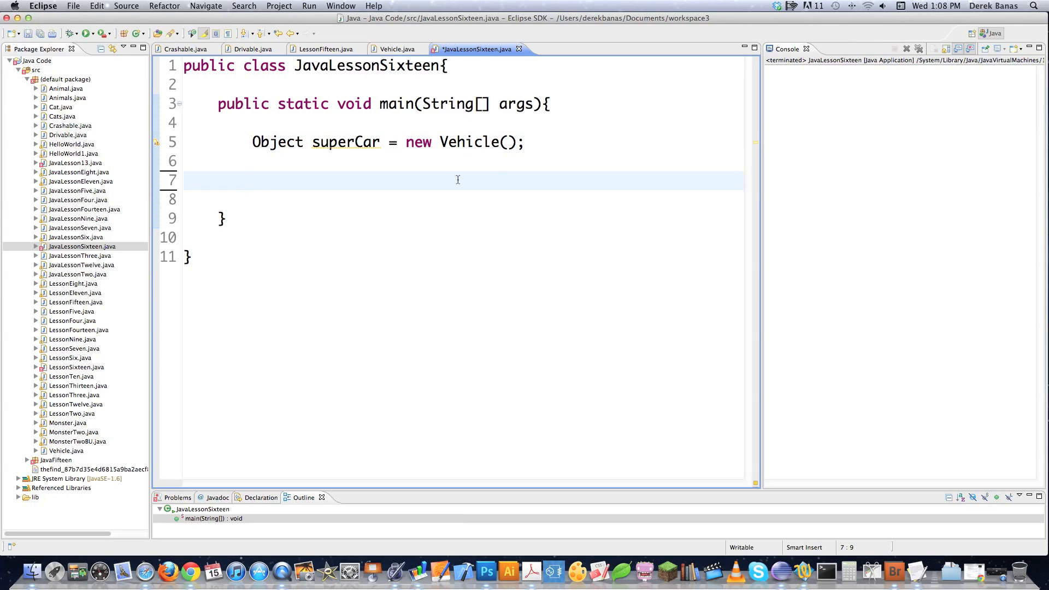
{"action": "left_click", "coordinate": [364, 141]}
{"action": "double_click", "coordinate": [364, 141]}
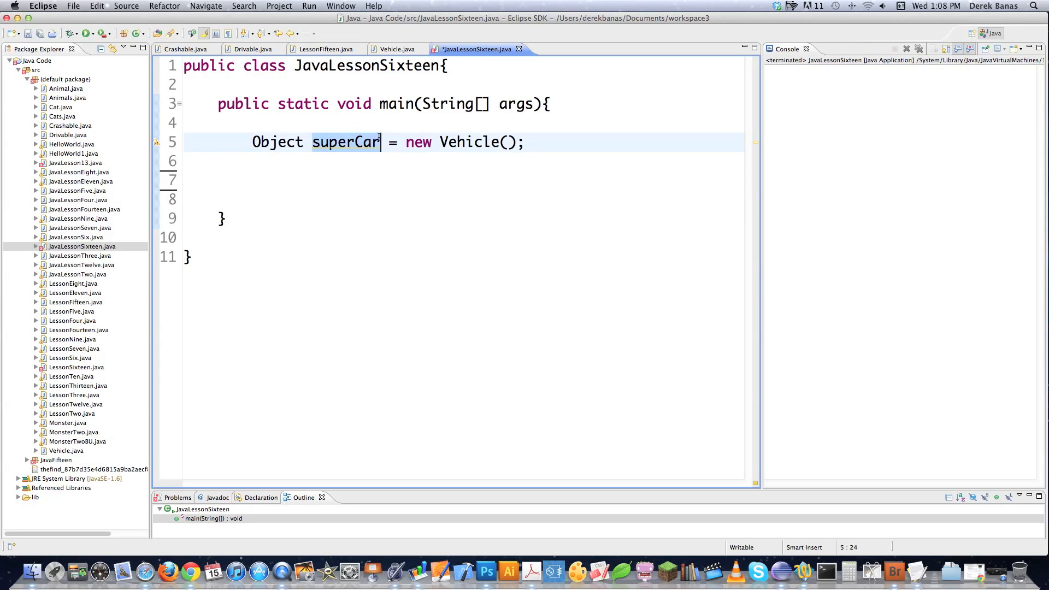
{"action": "left_click", "coordinate": [403, 177]}
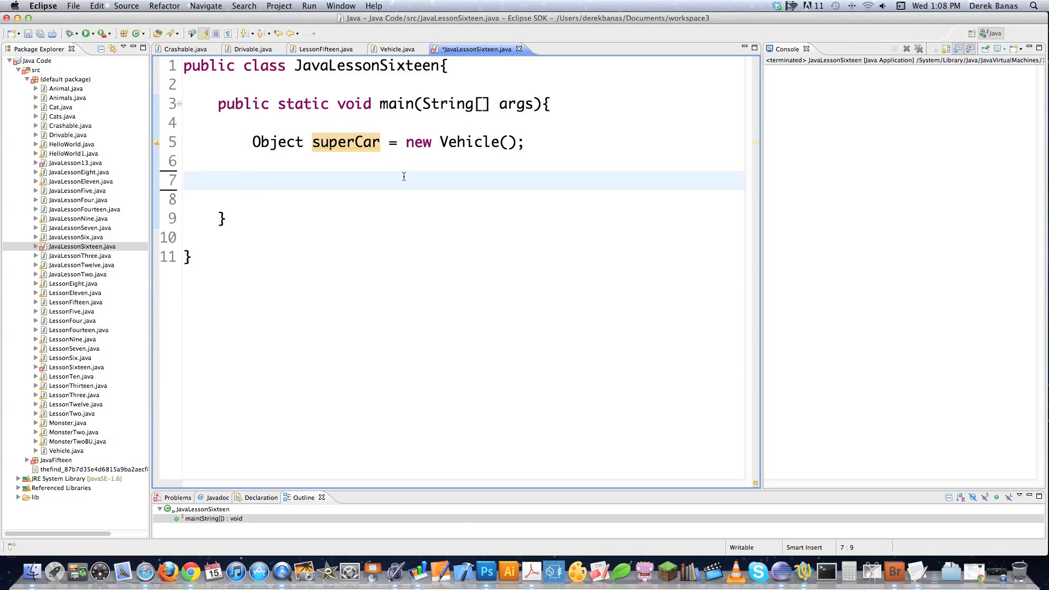
{"action": "type", "text": "System.out.println();"}
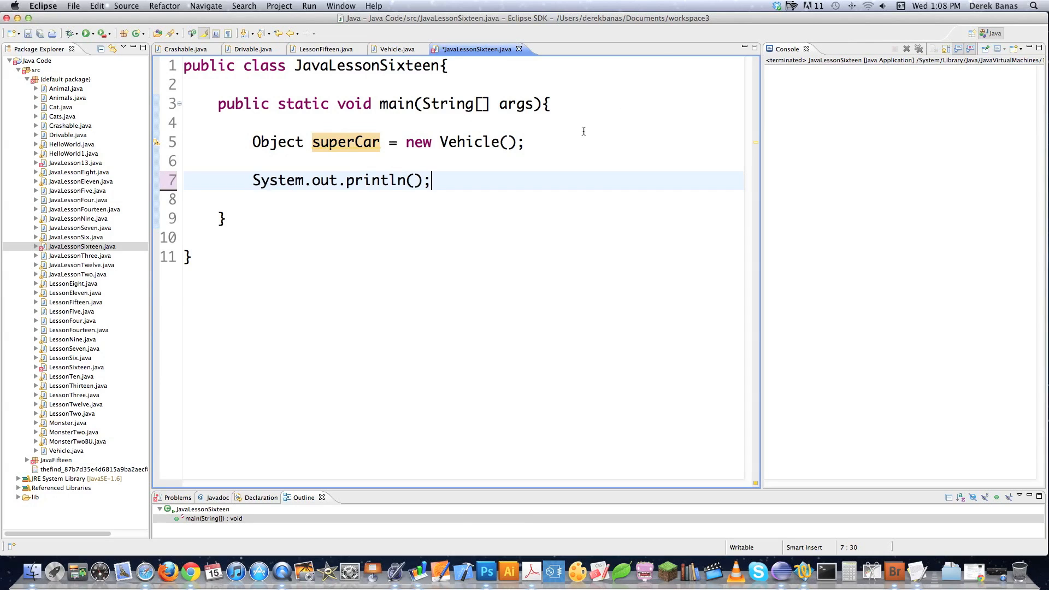
Step: Write System.out.println(superCar.getSpeed()); and check getSpeed in Vehicle.java
{"action": "key", "text": "Left"}
{"action": "key", "text": "Left"}
{"action": "type", "text": "super"}
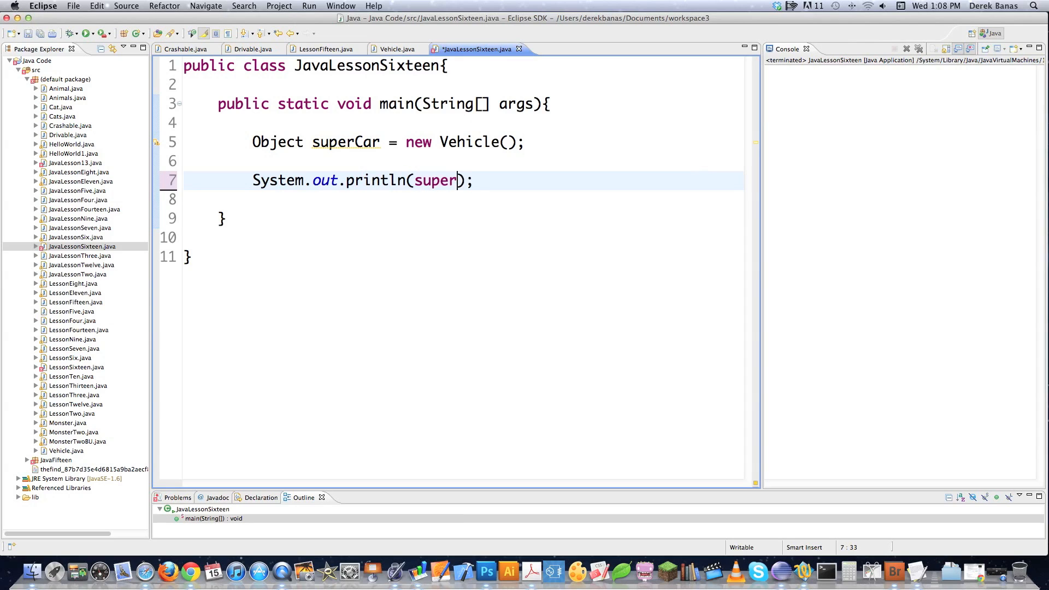
{"action": "type", "text": "Car.g"}
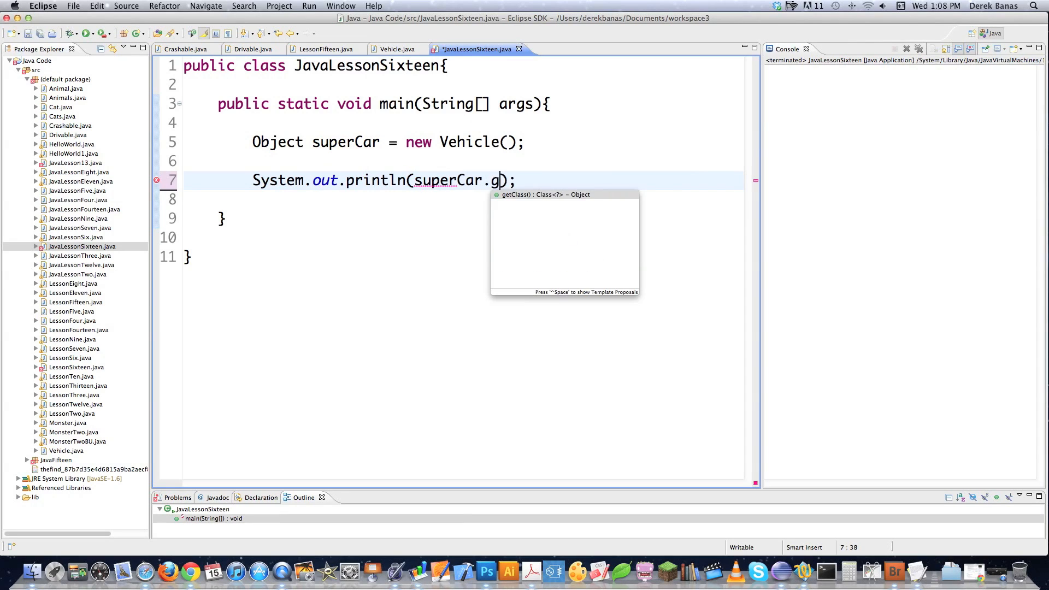
{"action": "type", "text": "etSpeed("}
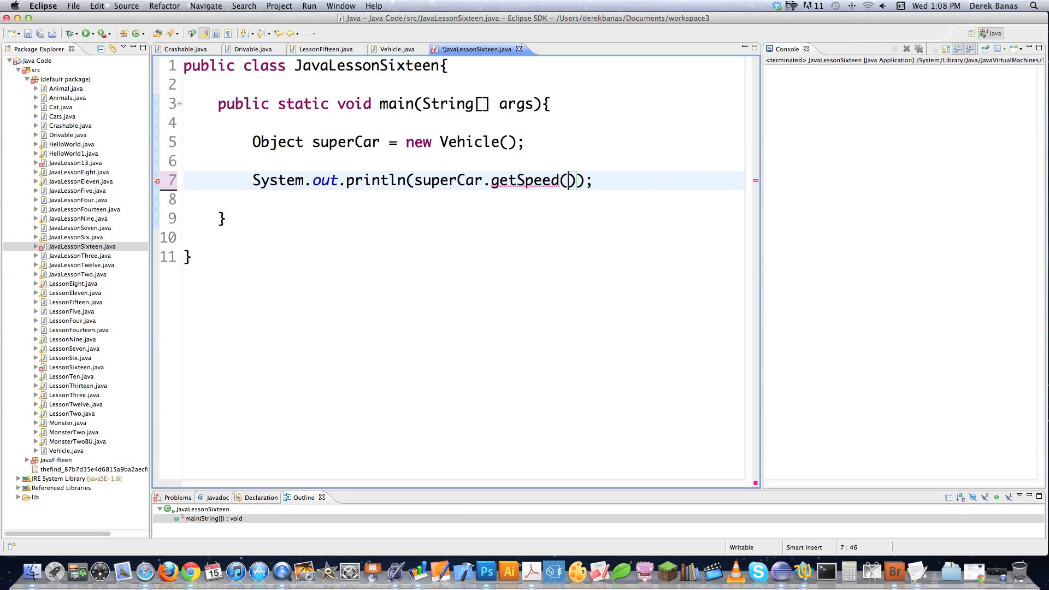
{"action": "left_click", "coordinate": [566, 195]}
{"action": "left_click", "coordinate": [397, 49]}
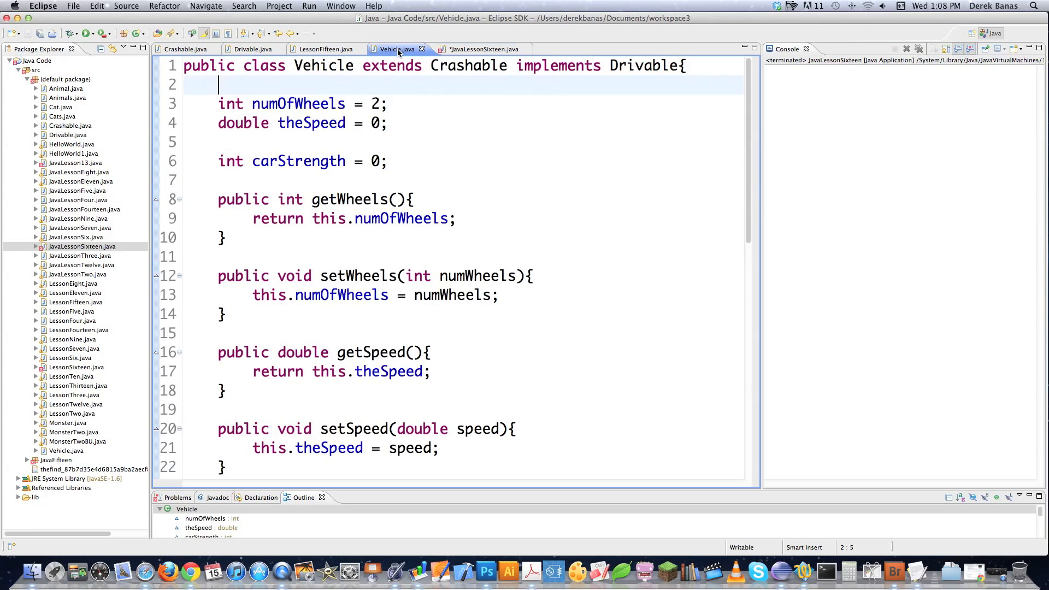
{"action": "scroll", "coordinate": [379, 248], "scroll_direction": "down", "scroll_amount": 3}
{"action": "scroll", "coordinate": [380, 247], "scroll_direction": "down", "scroll_amount": 3}
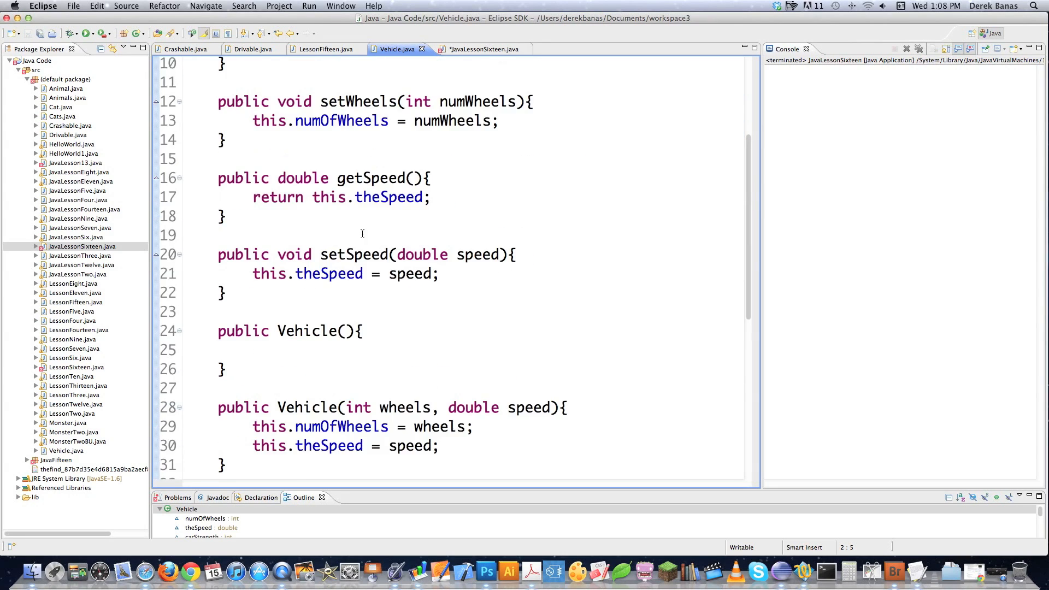
{"action": "left_click", "coordinate": [372, 177]}
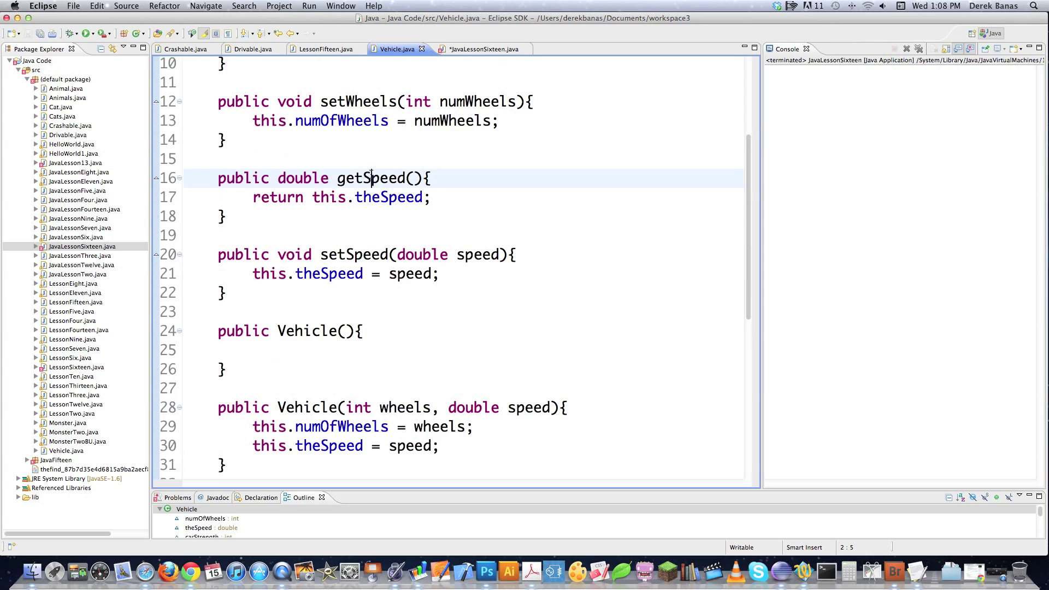
{"action": "left_click", "coordinate": [480, 50]}
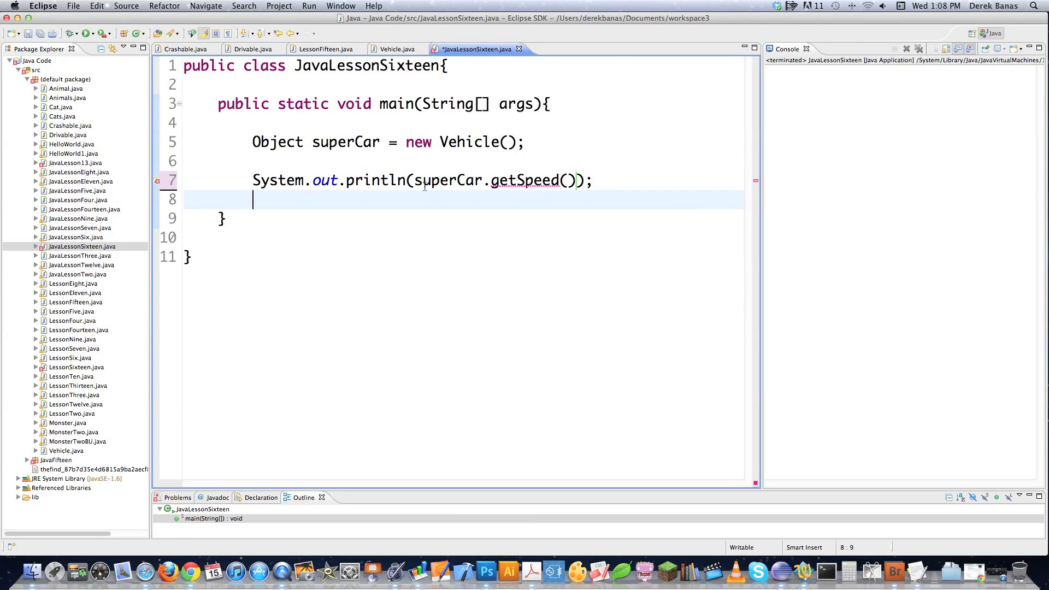
Step: Wrap the call as ((Vehicle)superCar).getSpeed() inside the println
{"action": "double_click", "coordinate": [270, 142]}
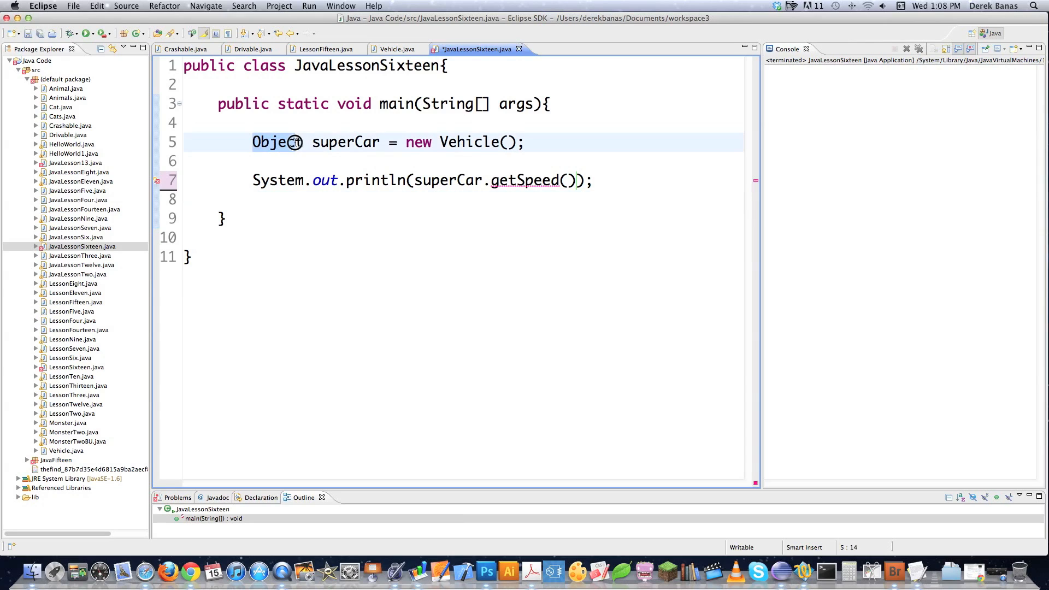
{"action": "left_click", "coordinate": [415, 181]}
{"action": "mouse_move", "coordinate": [525, 180]}
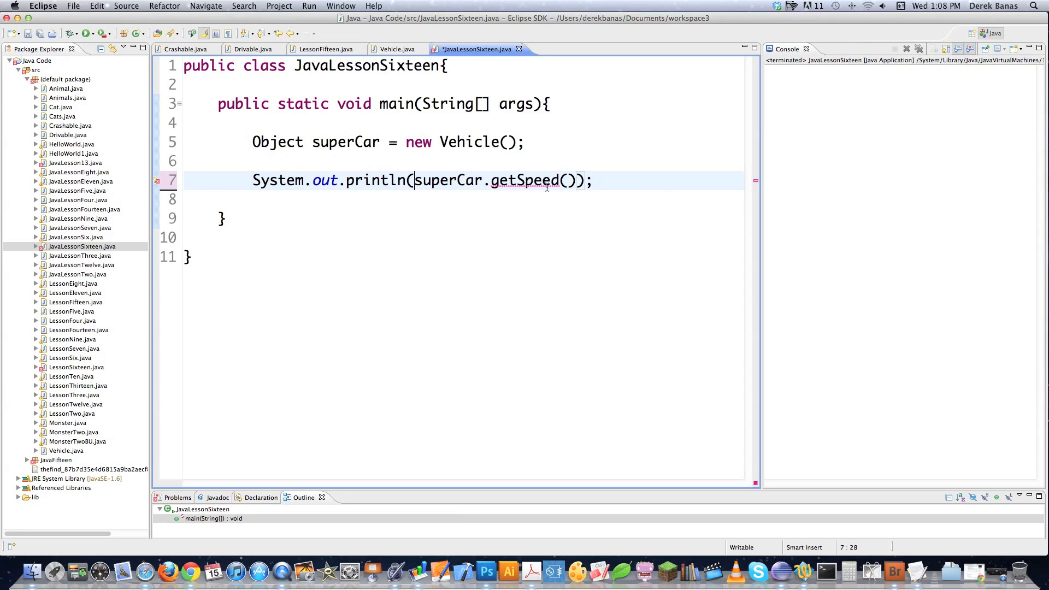
{"action": "type", "text": "(("}
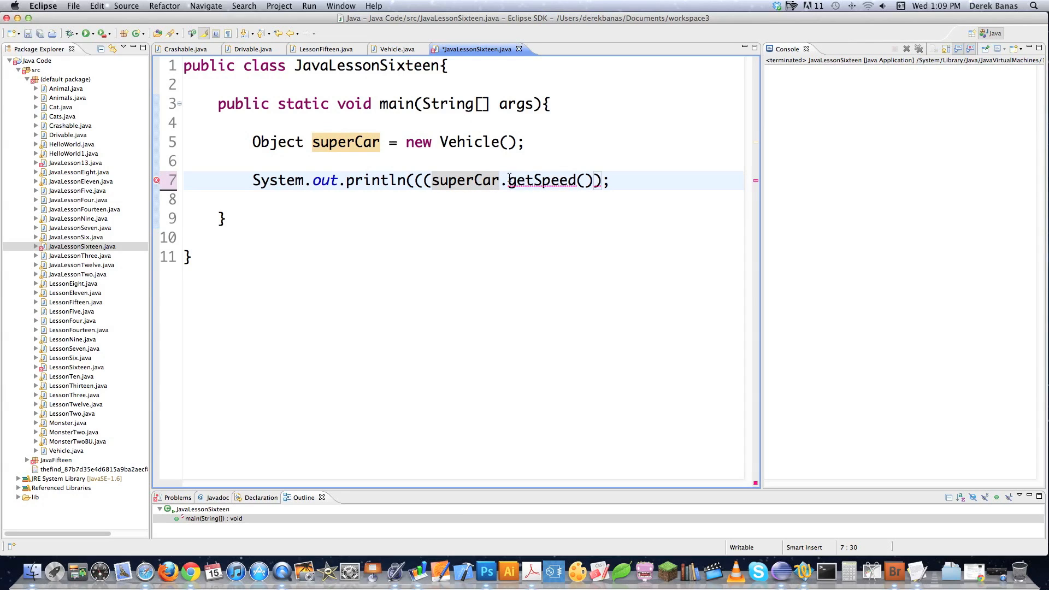
{"action": "type", "text": "Vehicle)"}
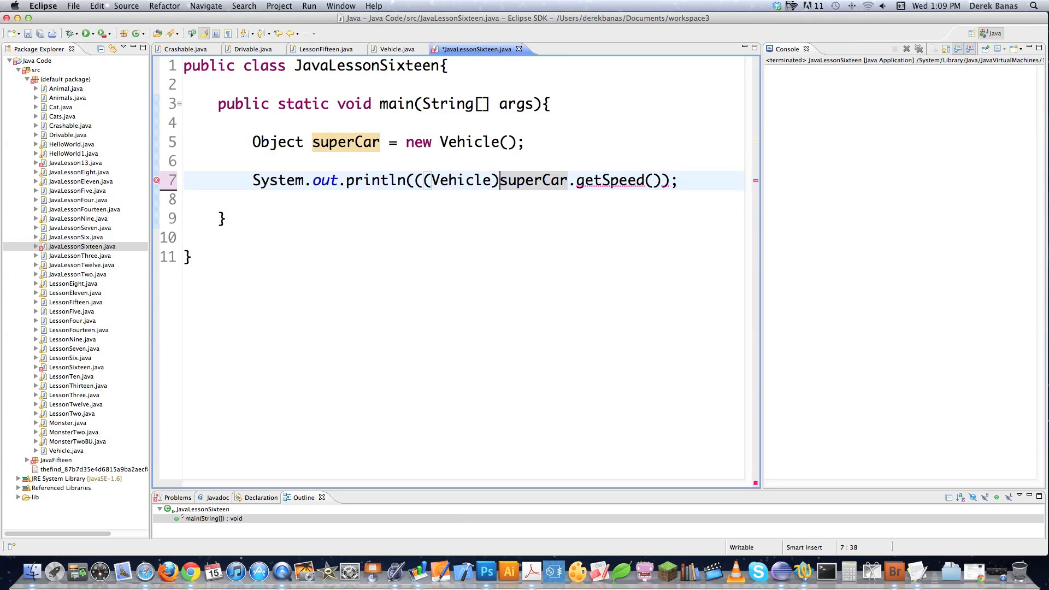
{"action": "key", "text": "Right"}
{"action": "key", "text": "Right"}
{"action": "key", "text": "Right"}
{"action": "type", "text": ")"}
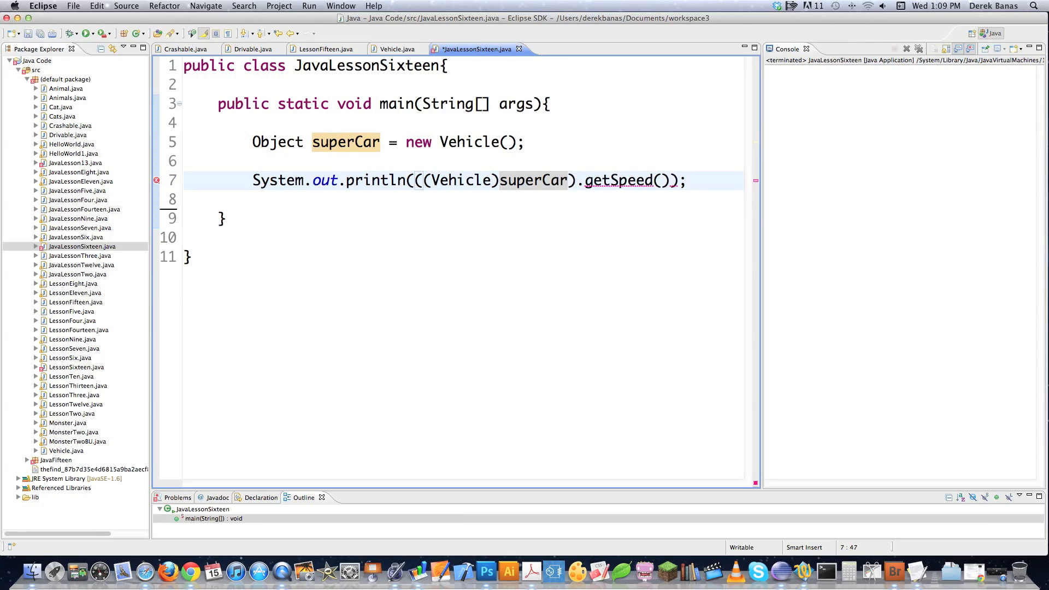
Step: Save and run despite workspace errors so the console prints 0.0
{"action": "key", "text": "super+s"}
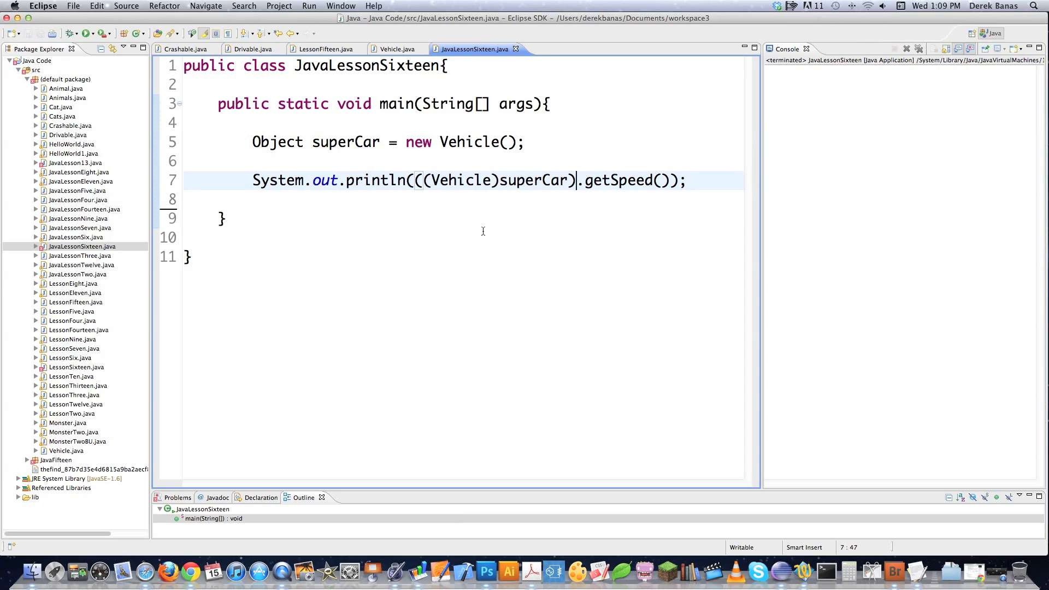
{"action": "left_click", "coordinate": [85, 34]}
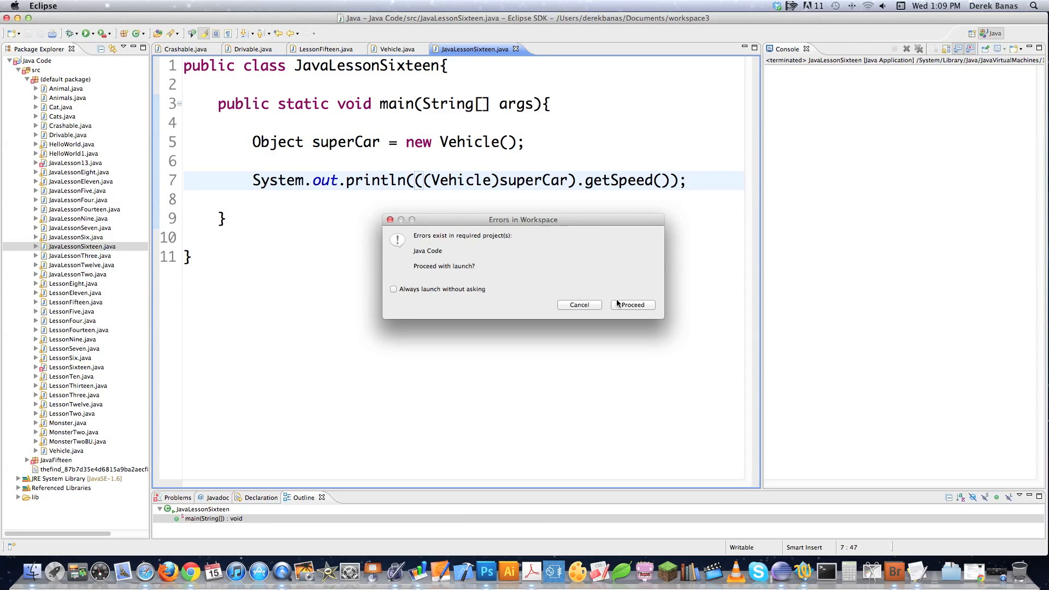
{"action": "left_click", "coordinate": [624, 306]}
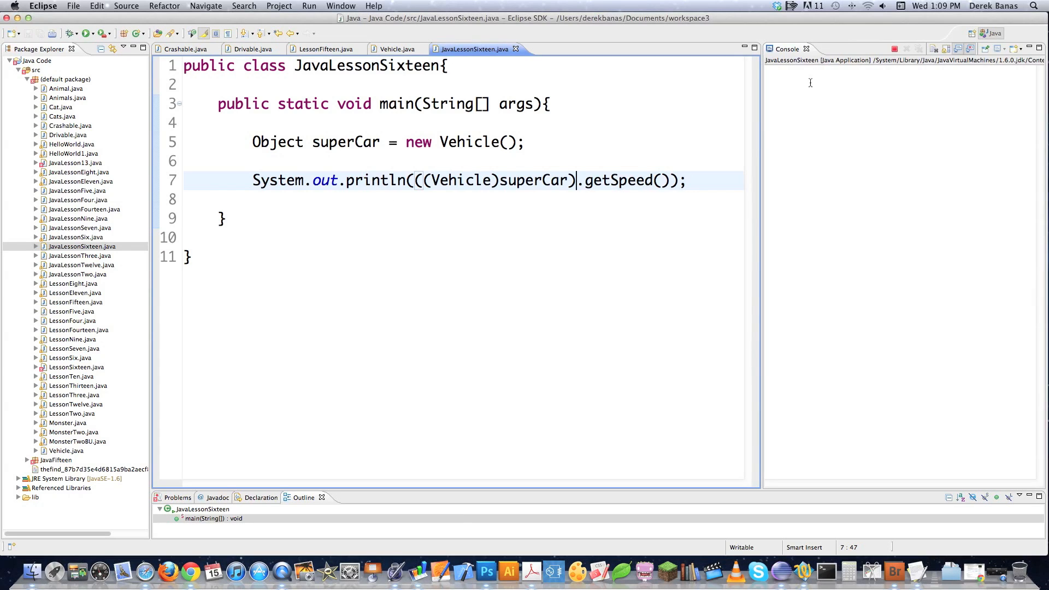
{"action": "left_click", "coordinate": [697, 180]}
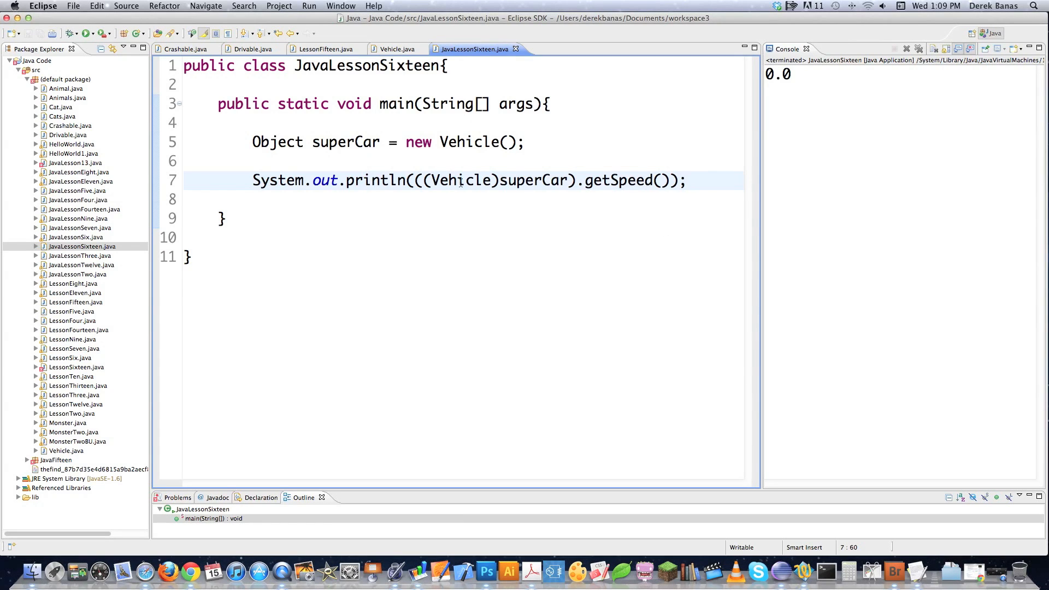
Step: Declare 'Vehicle superTruck = new Vehicle();' on a new line below the print
{"action": "key", "text": "Return"}
{"action": "key", "text": "Return"}
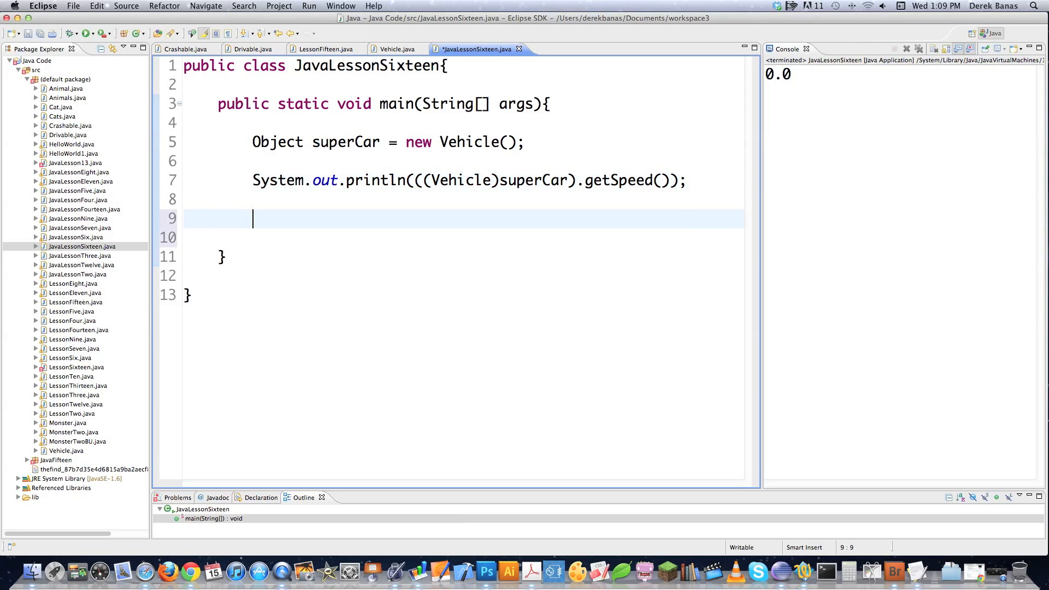
{"action": "type", "text": "Vehi"}
{"action": "type", "text": "cle su"}
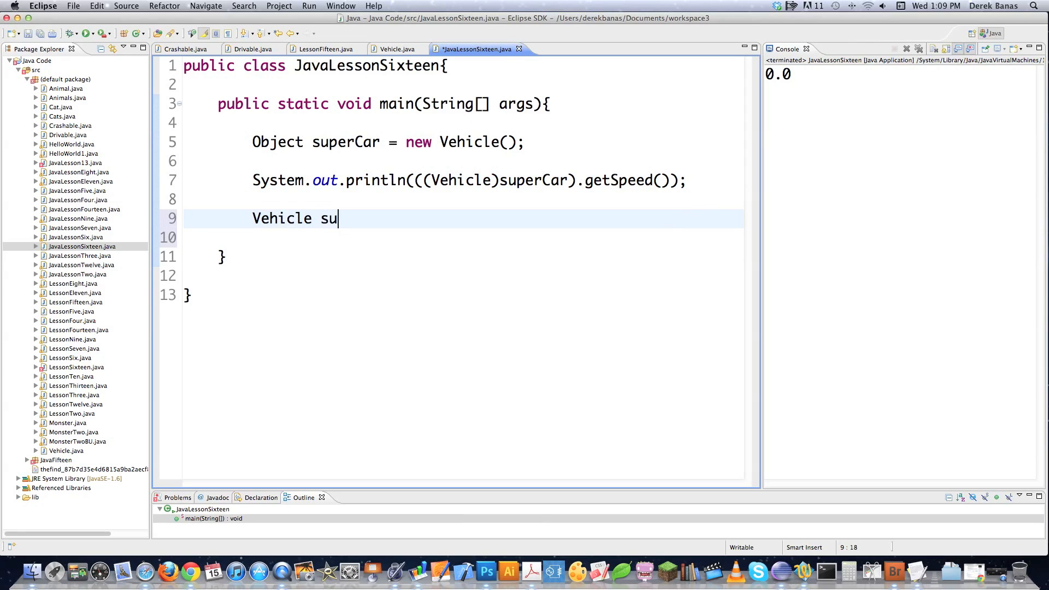
{"action": "type", "text": "perTruck"}
{"action": "type", "text": " = new vehicle()"}
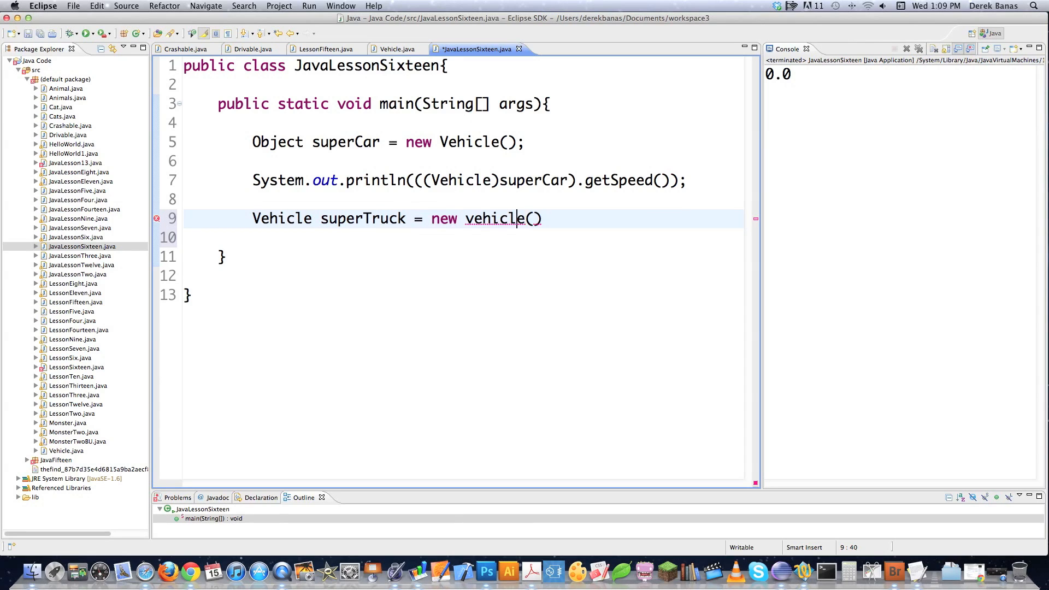
{"action": "key", "text": "Left"}
{"action": "key", "text": "Left"}
{"action": "key", "text": "Left"}
{"action": "key", "text": "BackSpace"}
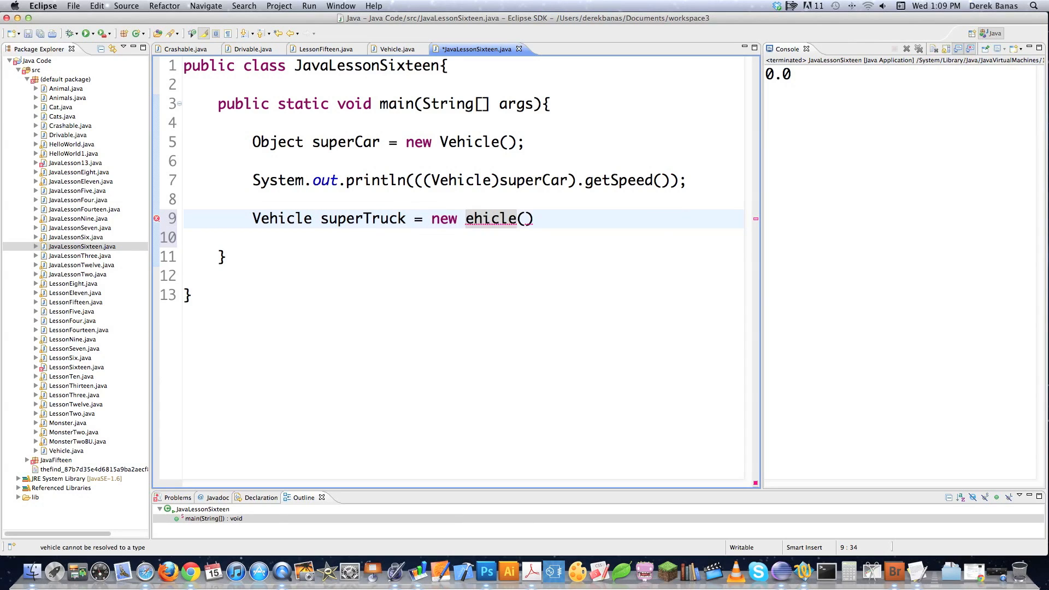
{"action": "type", "text": "V"}
{"action": "key", "text": "End"}
{"action": "type", "text": ";"}
{"action": "key", "text": "Return"}
{"action": "key", "text": "Return"}
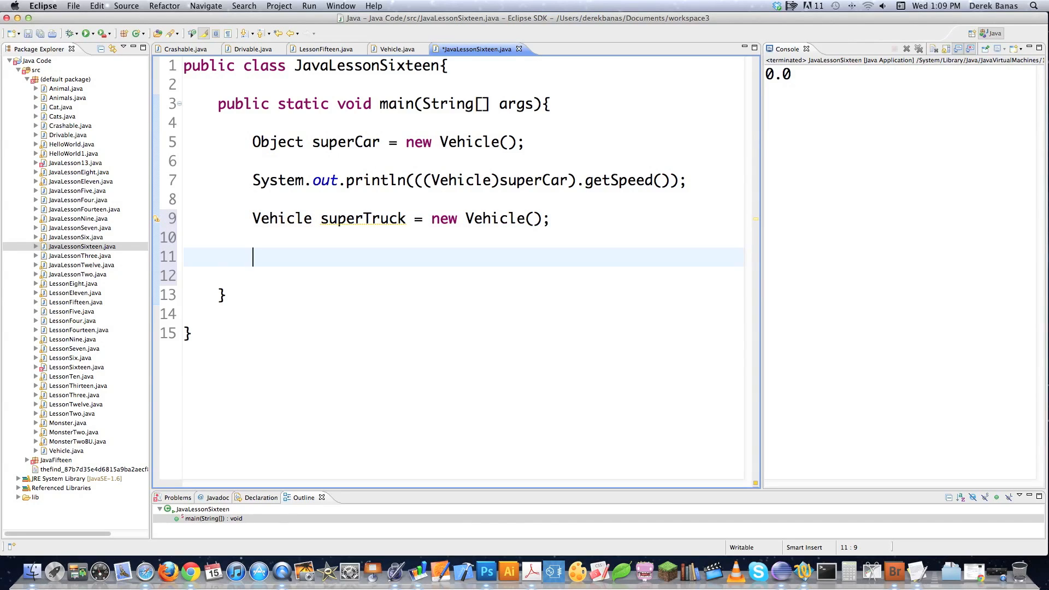
{"action": "type", "text": "sysout"}
Step: Print superCar.equals(superTruck) via sysout and run so the console shows false
{"action": "key", "text": "ctrl+space"}
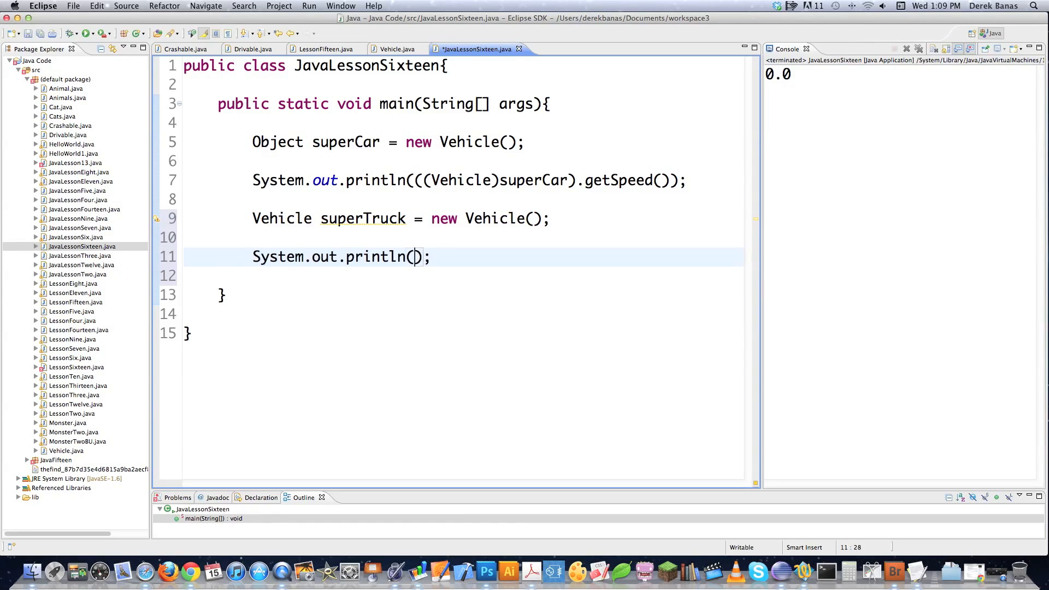
{"action": "type", "text": "sup"}
{"action": "type", "text": "erCar.equa"}
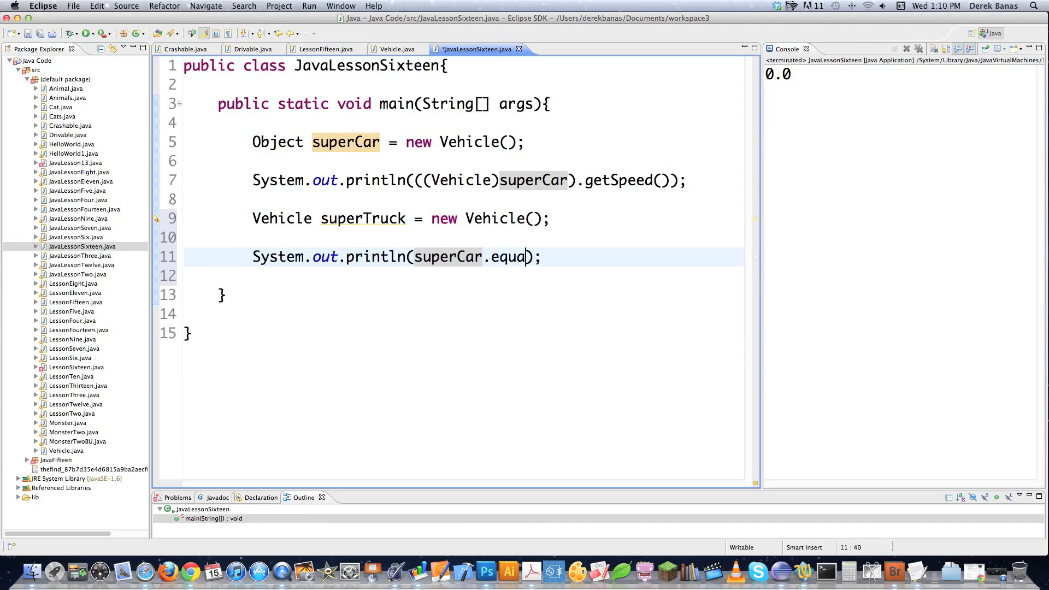
{"action": "type", "text": "ls(supe"}
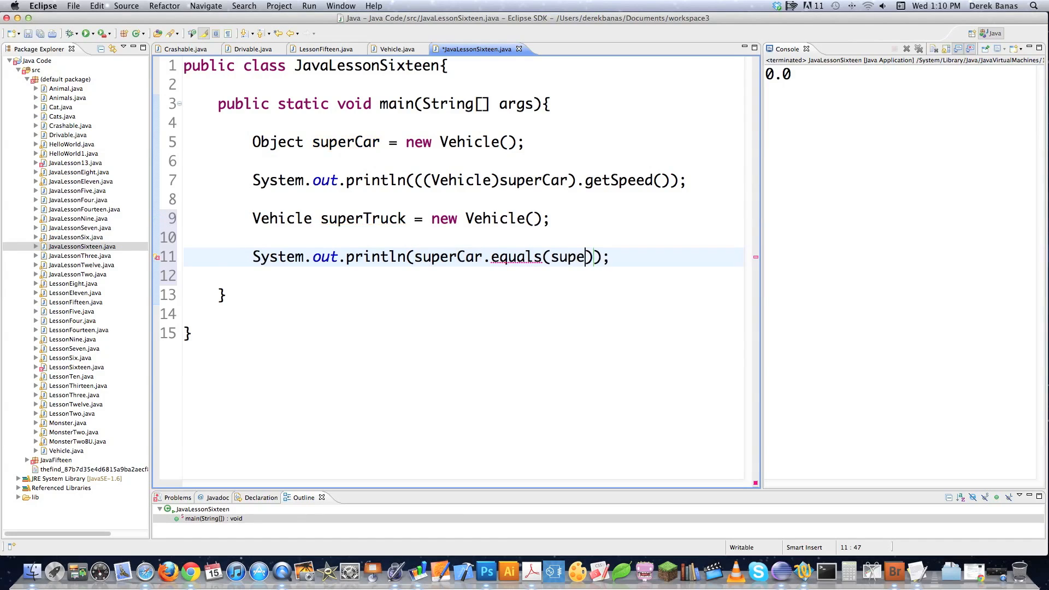
{"action": "type", "text": "rTruck)"}
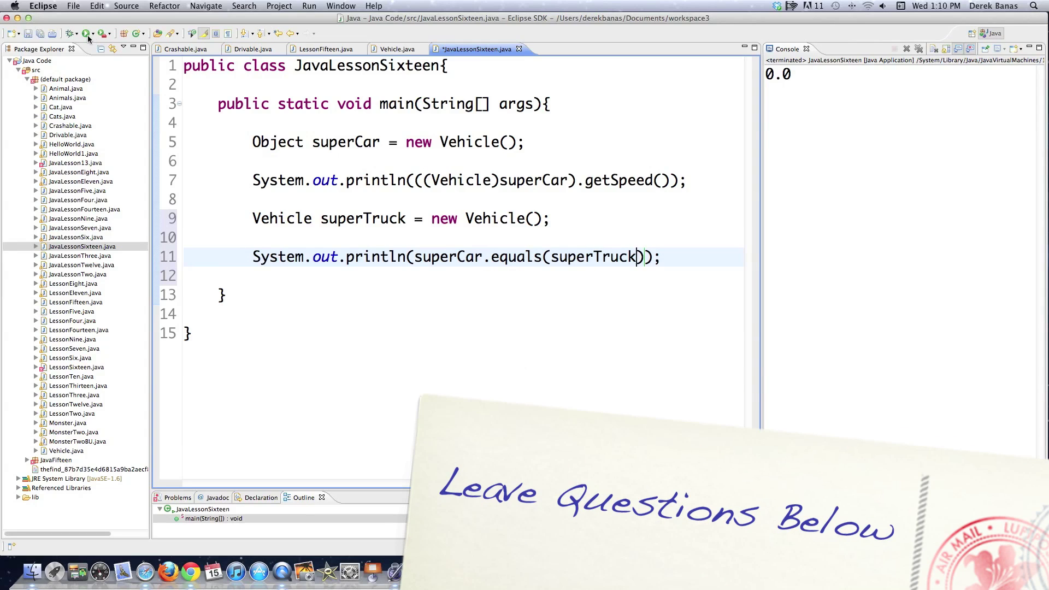
{"action": "left_click", "coordinate": [86, 33]}
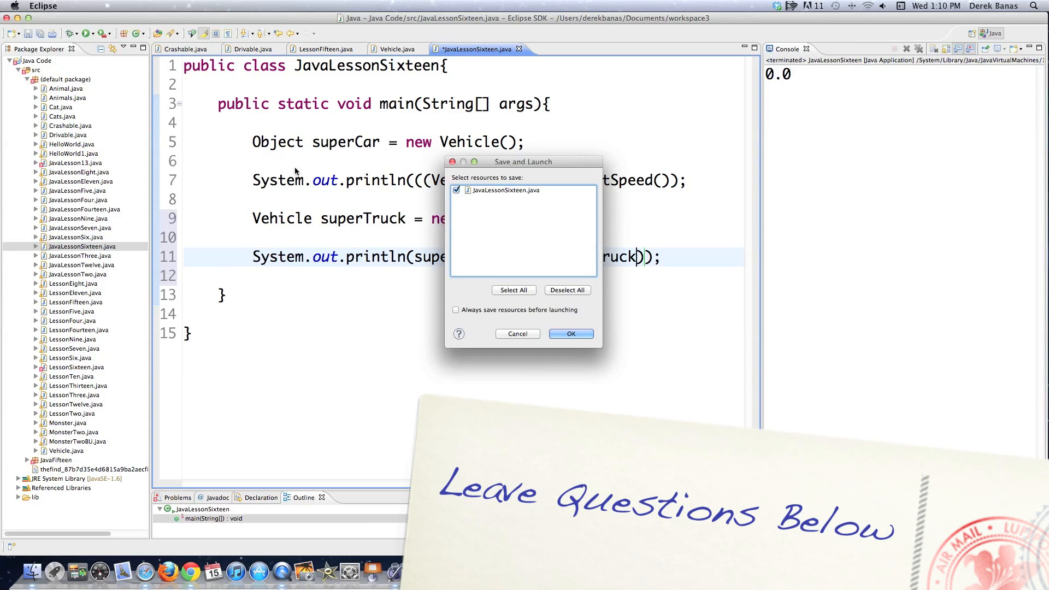
{"action": "left_click", "coordinate": [573, 338]}
{"action": "left_click", "coordinate": [637, 257]}
{"action": "key", "text": "super+shift+F11"}
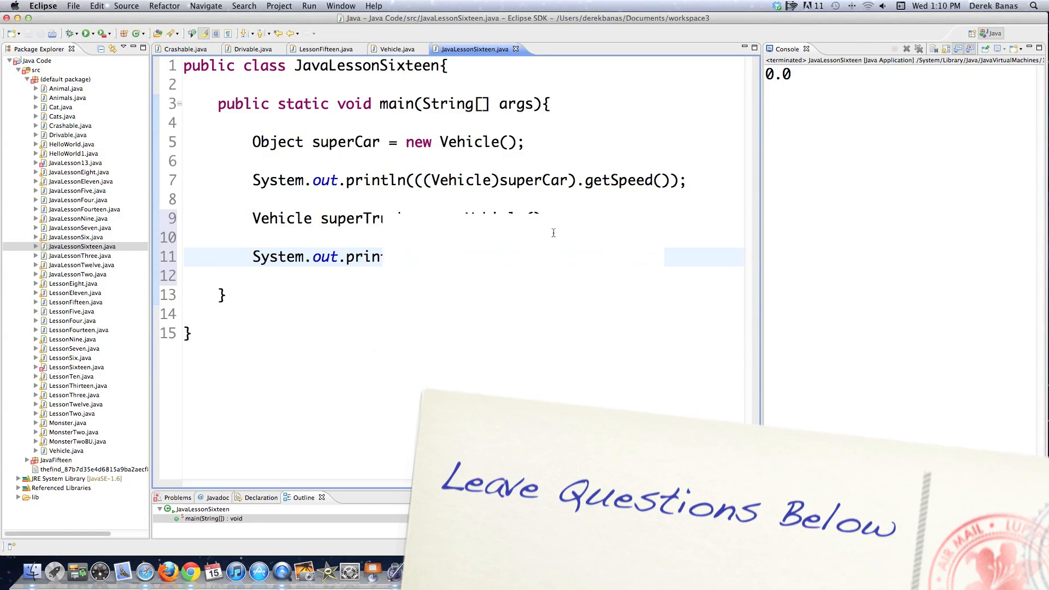
{"action": "key", "text": "Return"}
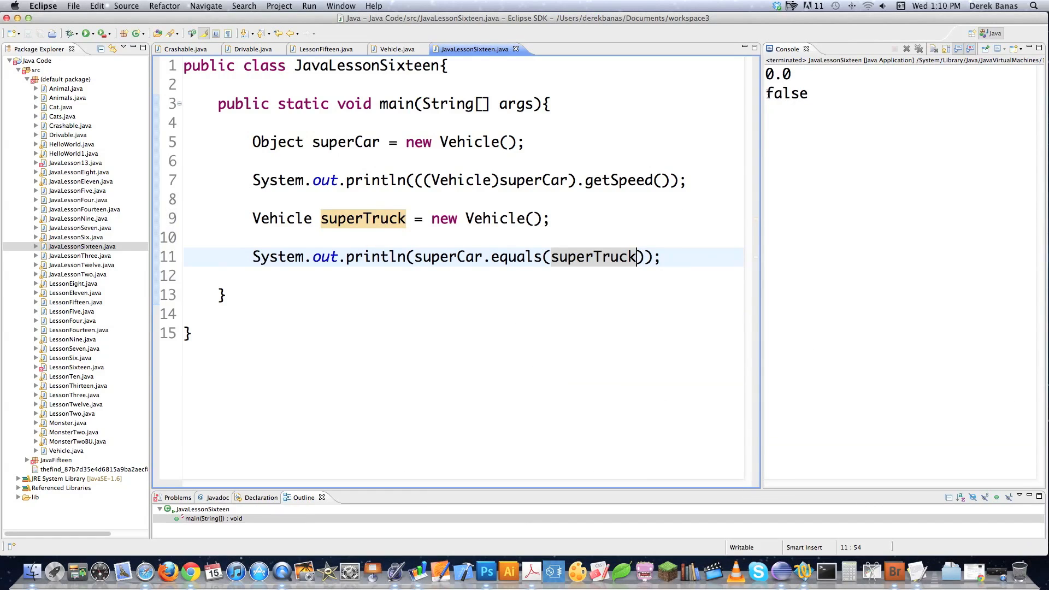
{"action": "left_click", "coordinate": [766, 93]}
{"action": "double_click", "coordinate": [787, 92]}
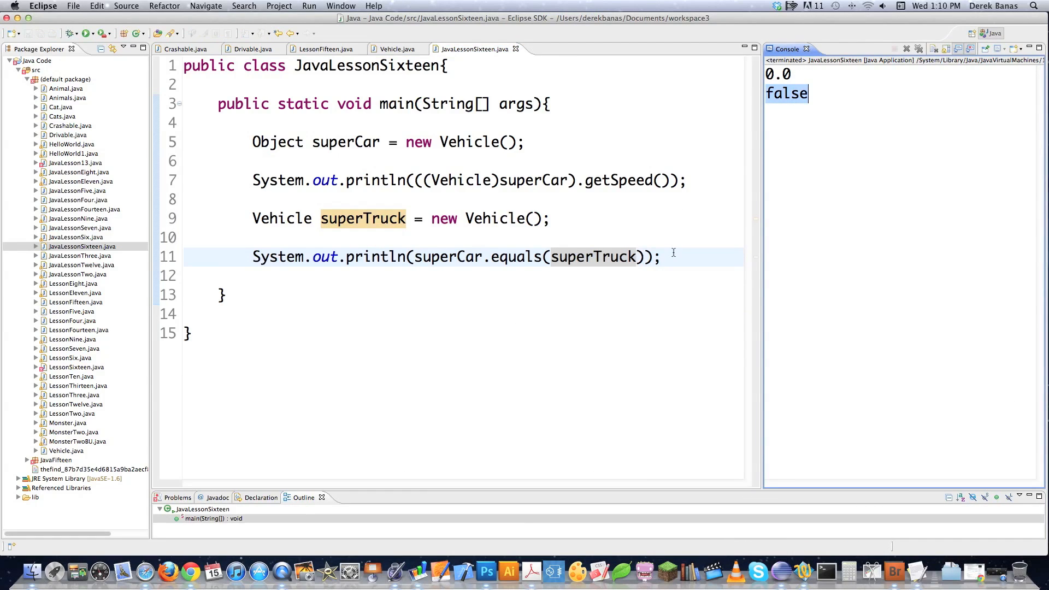
{"action": "left_click", "coordinate": [696, 237]}
{"action": "key", "text": "Return"}
{"action": "key", "text": "Return"}
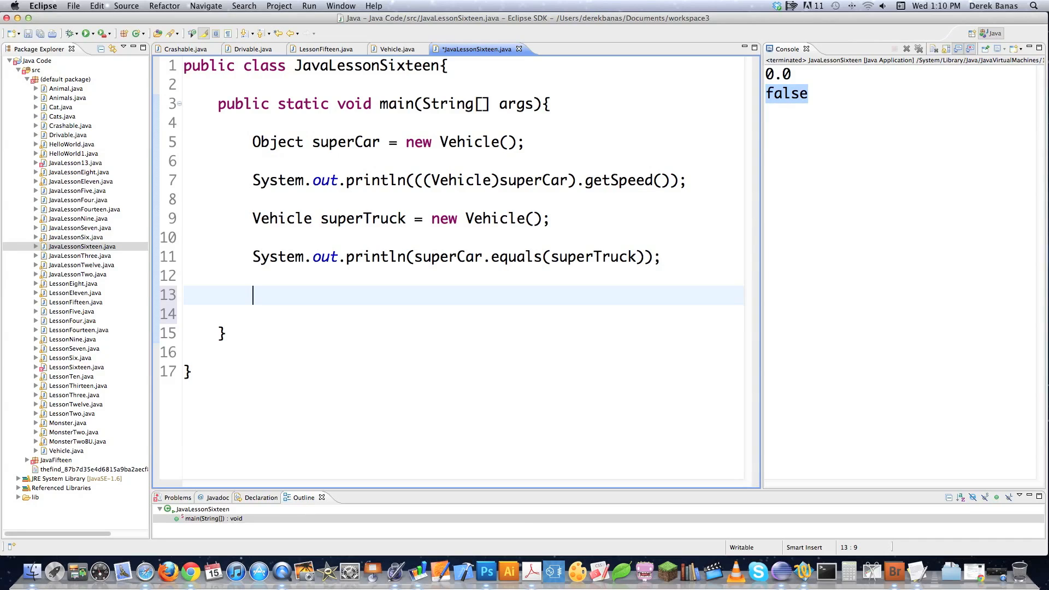
{"action": "type", "text": "System.out.println();"}
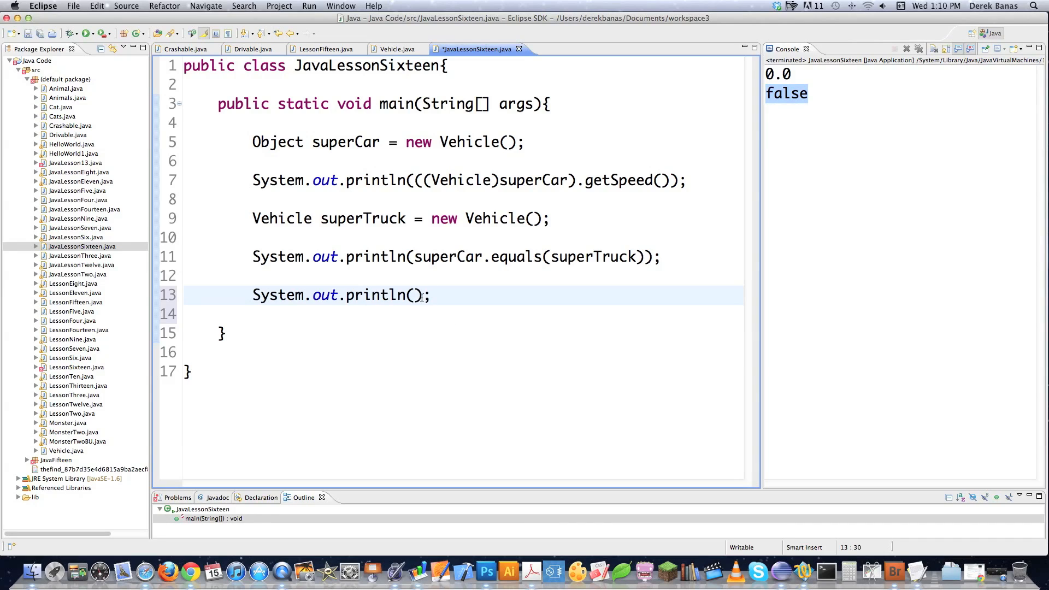
Step: Print superCar.hashCode() and run so the console shows 429526140
{"action": "left_click", "coordinate": [418, 296]}
{"action": "type", "text": "superCa"}
{"action": "type", "text": "r."}
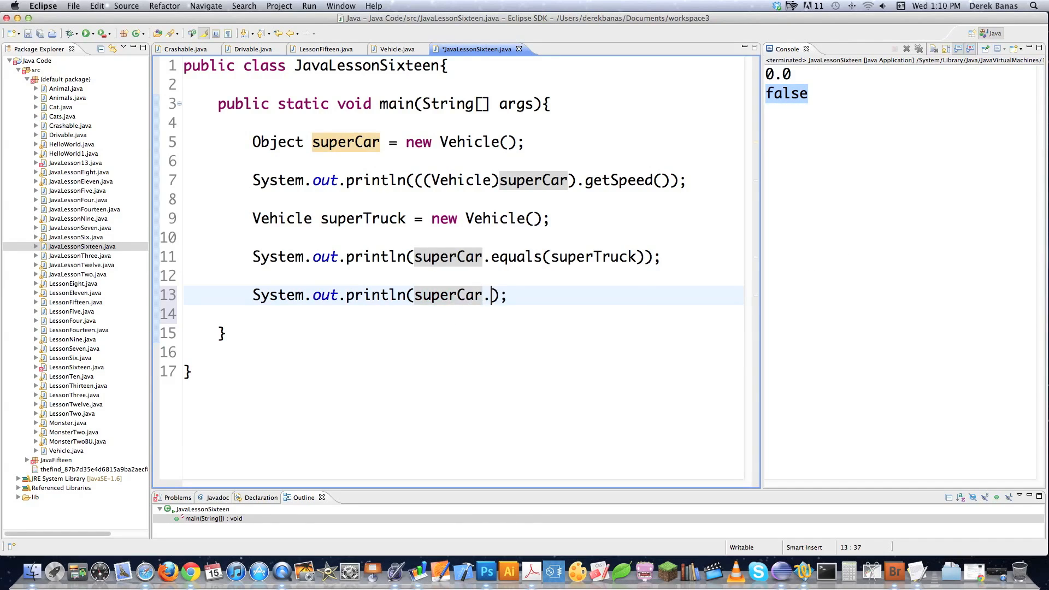
{"action": "type", "text": "hash"}
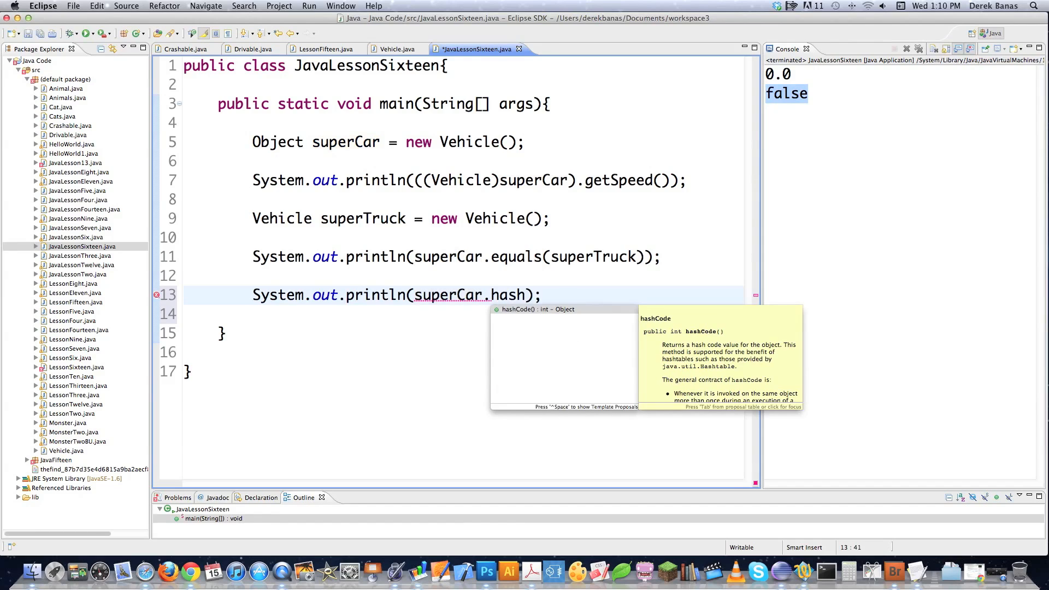
{"action": "type", "text": "Code("}
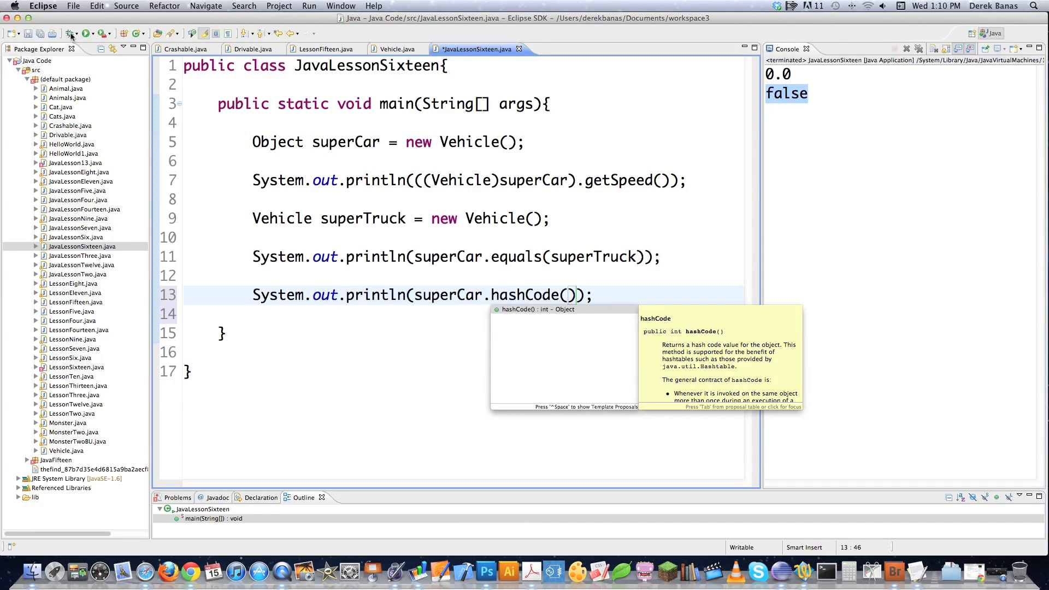
{"action": "key", "text": "super+F11"}
{"action": "left_click", "coordinate": [571, 334]}
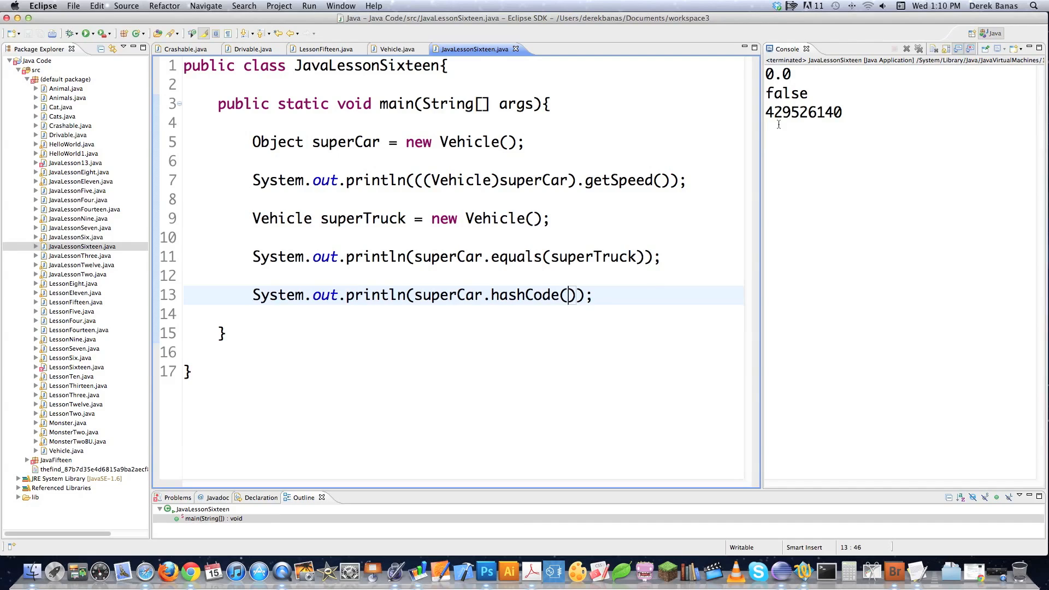
{"action": "left_click", "coordinate": [649, 296]}
{"action": "double_click", "coordinate": [787, 113]}
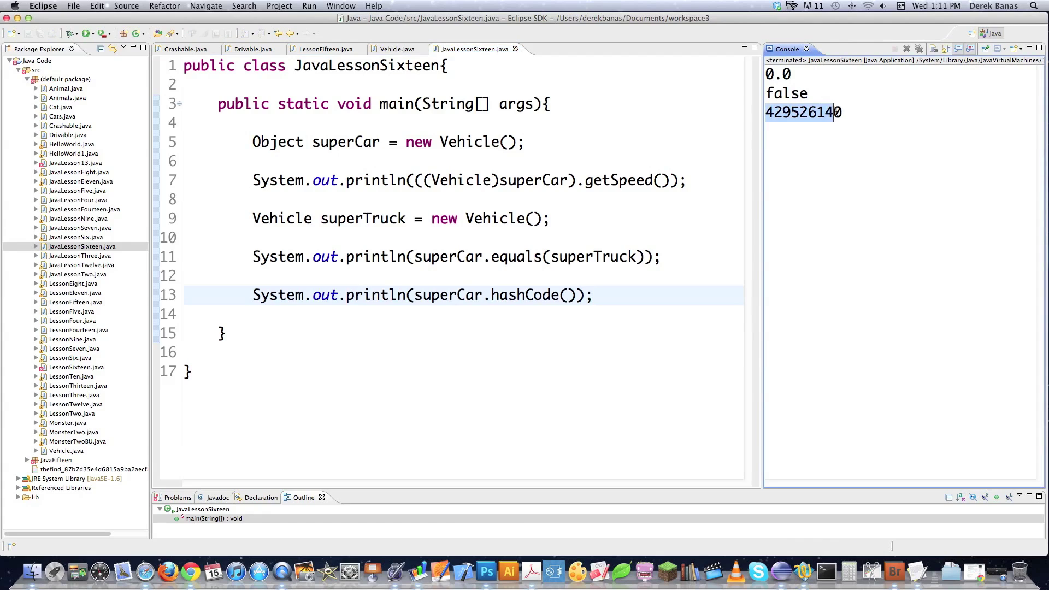
{"action": "left_click", "coordinate": [639, 292]}
{"action": "key", "text": "Return"}
{"action": "key", "text": "Return"}
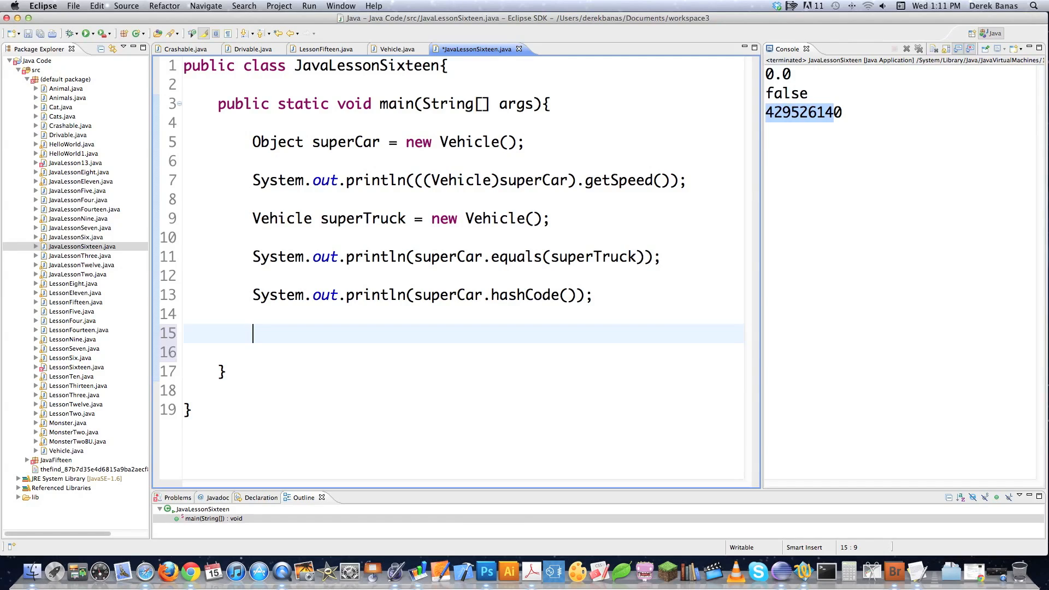
Step: Paste a println of getClass() on line 15 and attempt a run that fails on 'super'
{"action": "type", "text": "System.out.println();"}
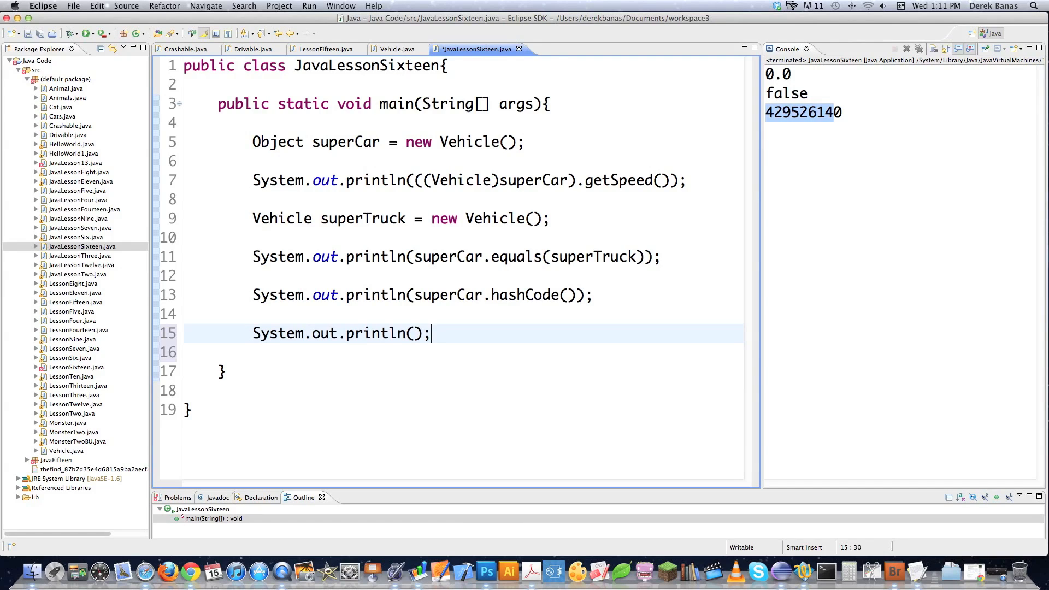
{"action": "key", "text": "Left"}
{"action": "key", "text": "Left"}
{"action": "type", "text": "super"}
{"action": "type", "text": ".getClass("}
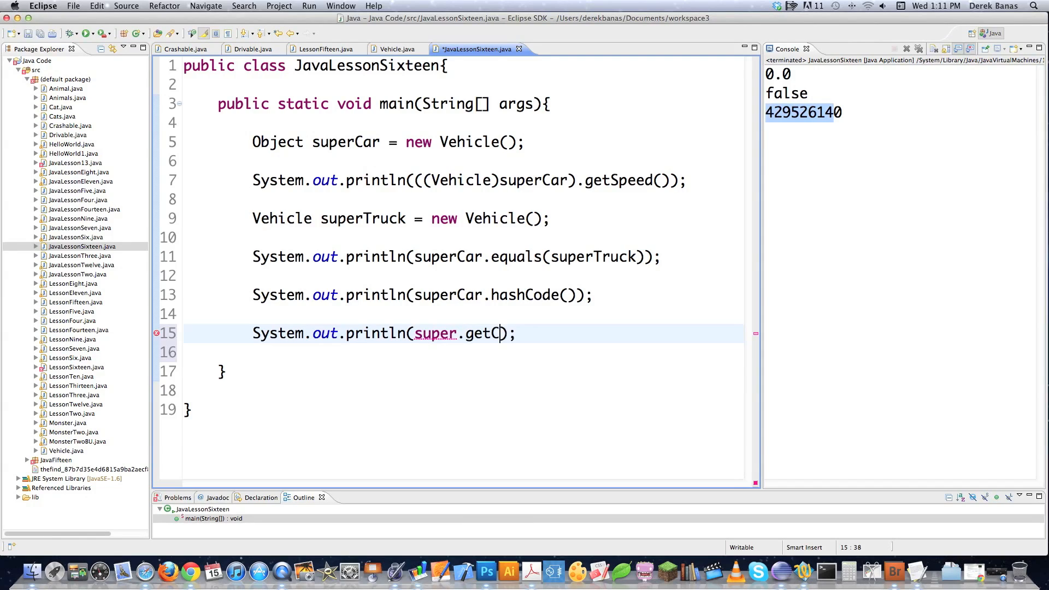
{"action": "left_click", "coordinate": [87, 37]}
{"action": "left_click", "coordinate": [571, 338]}
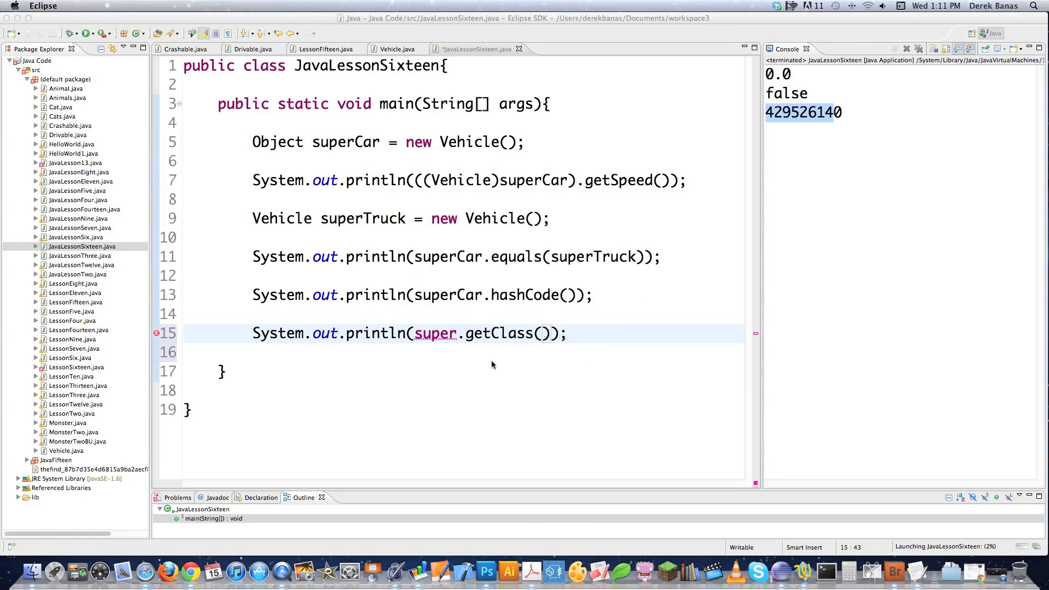
{"action": "key", "text": "Escape"}
Step: Correct super to superCar and run so the console prints class Vehicle
{"action": "left_click", "coordinate": [457, 333]}
{"action": "type", "text": "C"}
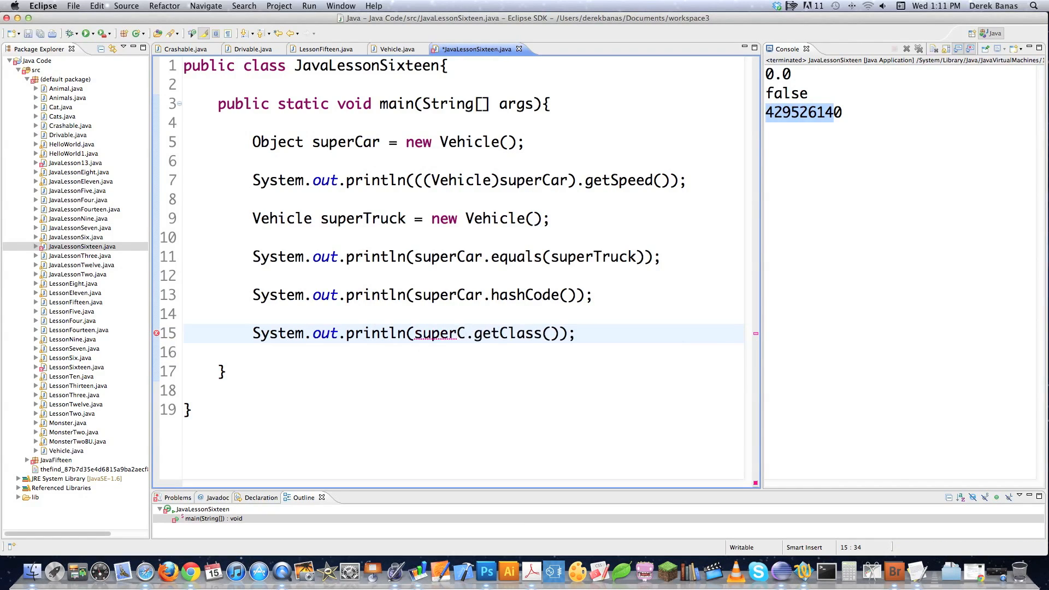
{"action": "type", "text": "ar"}
{"action": "key", "text": "ctrl+s"}
{"action": "left_click", "coordinate": [87, 34]}
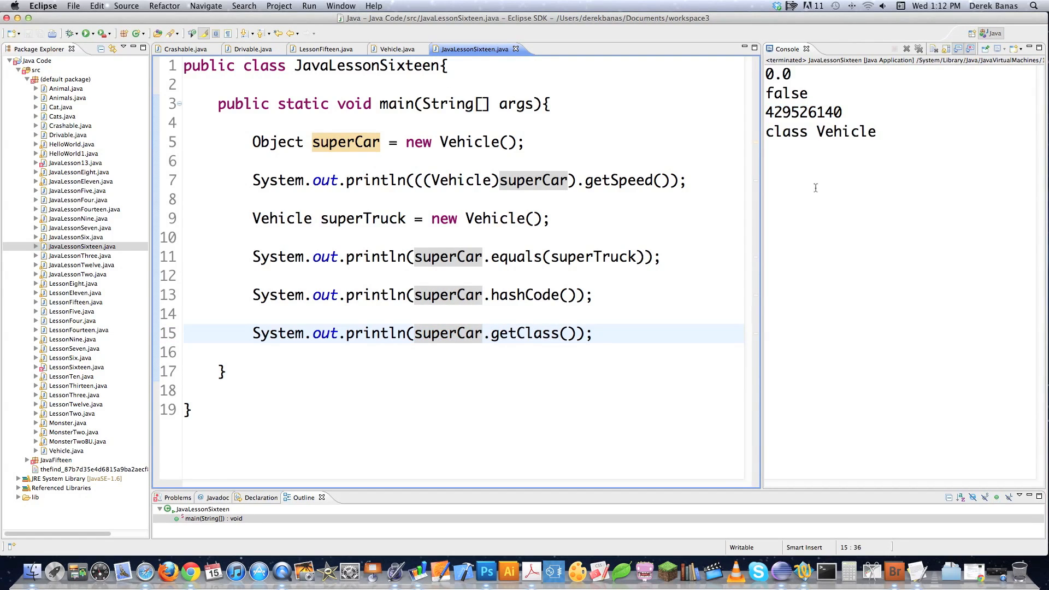
{"action": "double_click", "coordinate": [845, 131]}
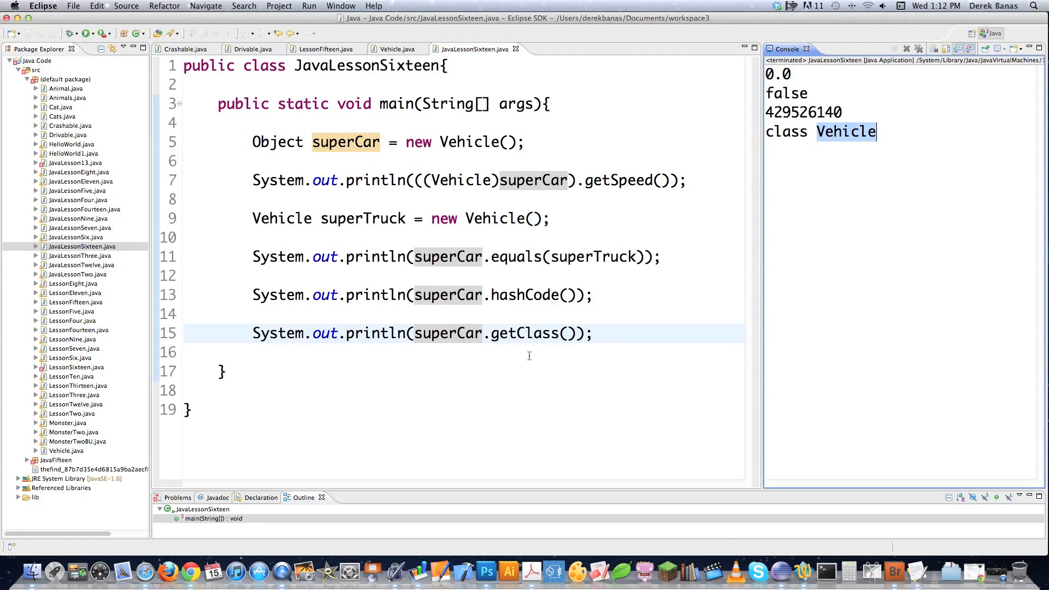
{"action": "double_click", "coordinate": [279, 142]}
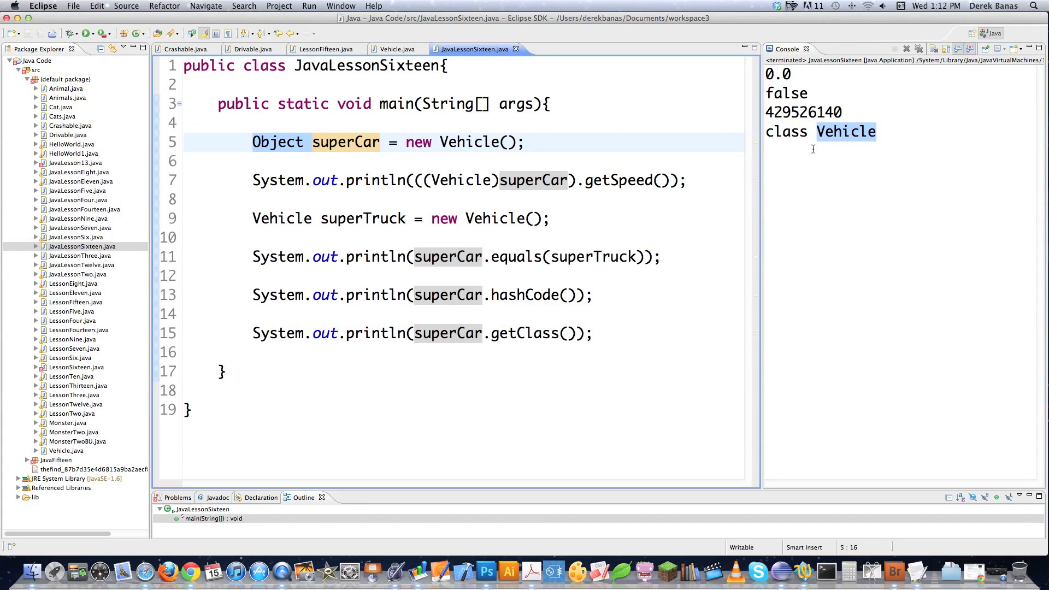
{"action": "left_click", "coordinate": [591, 334]}
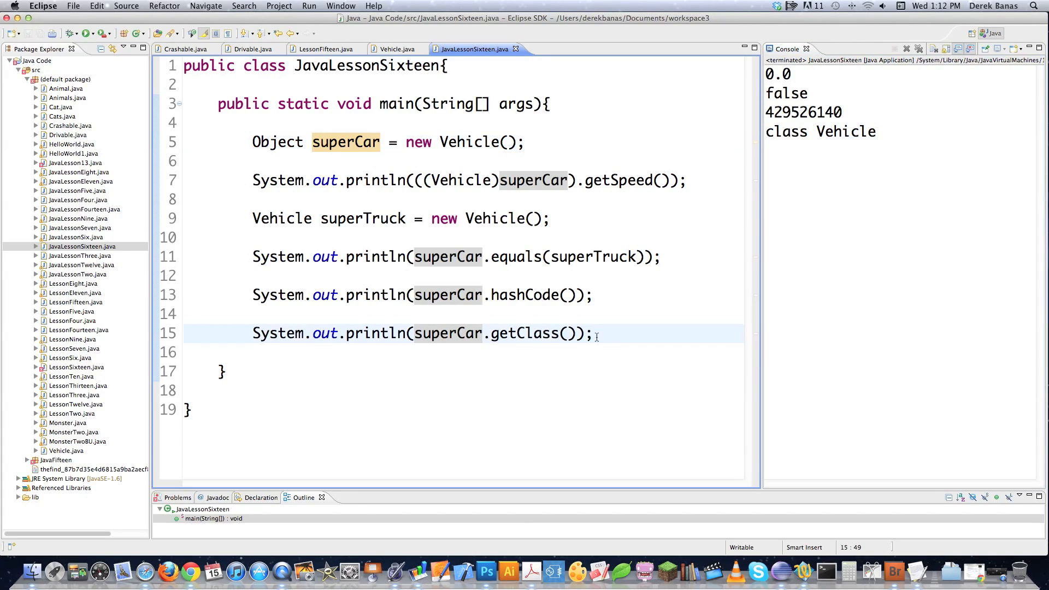
{"action": "key", "text": "Return"}
{"action": "key", "text": "Return"}
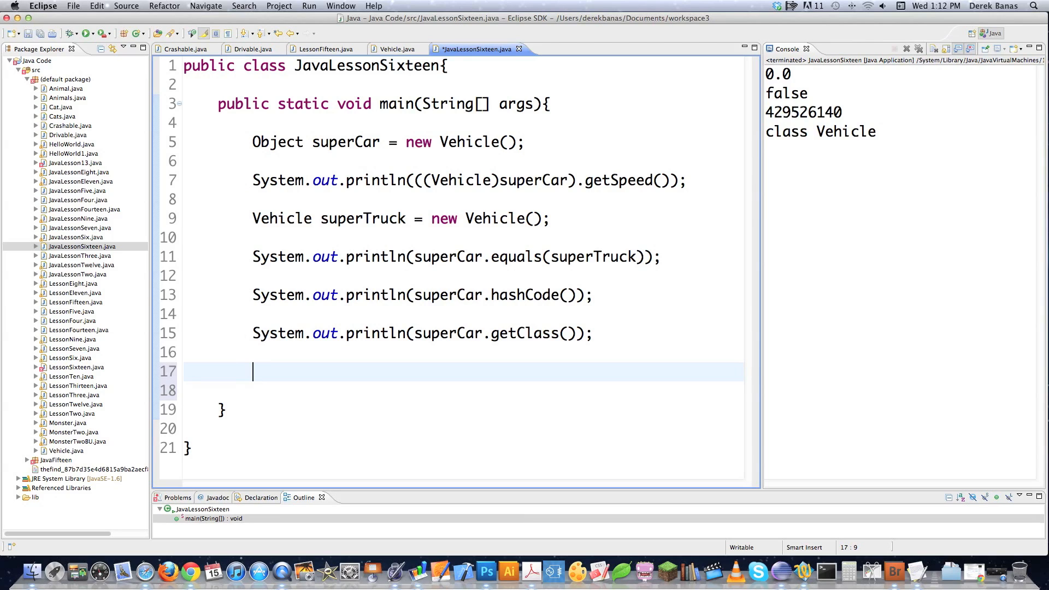
Step: Print superCar.getClass().getName() on line 17 and run so the console shows Vehicle
{"action": "type", "text": "System.out.println();"}
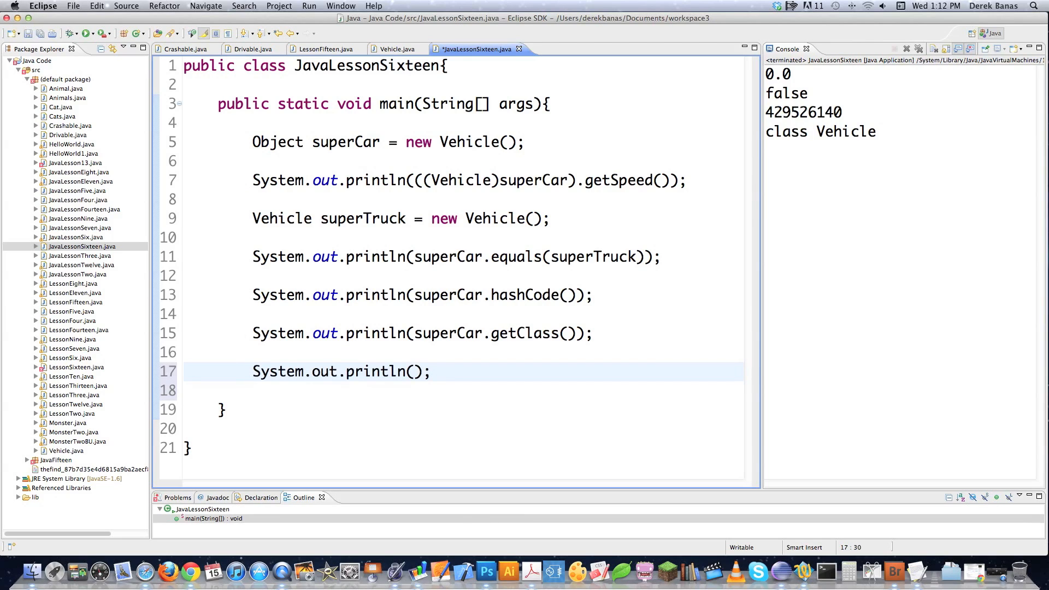
{"action": "key", "text": "Left"}
{"action": "key", "text": "Left"}
{"action": "type", "text": "supe"}
{"action": "type", "text": "rCar."}
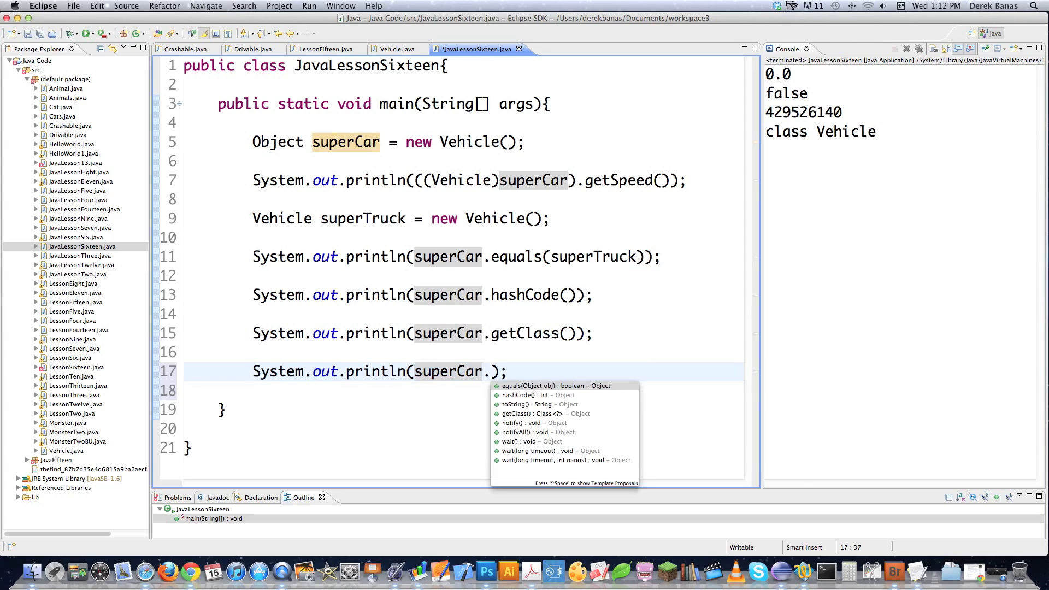
{"action": "type", "text": "getClass"}
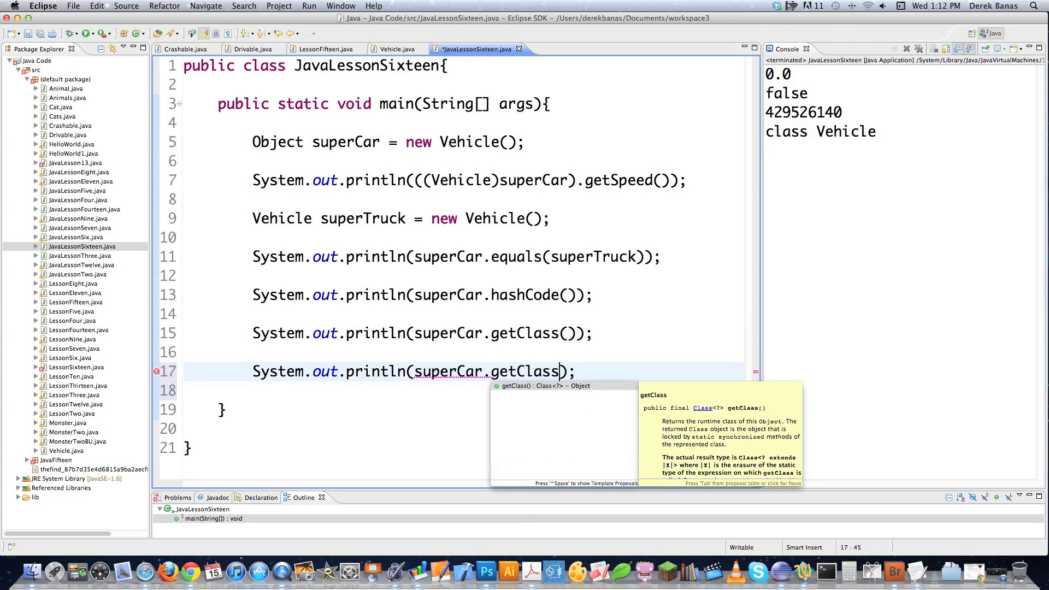
{"action": "type", "text": "().getName()"}
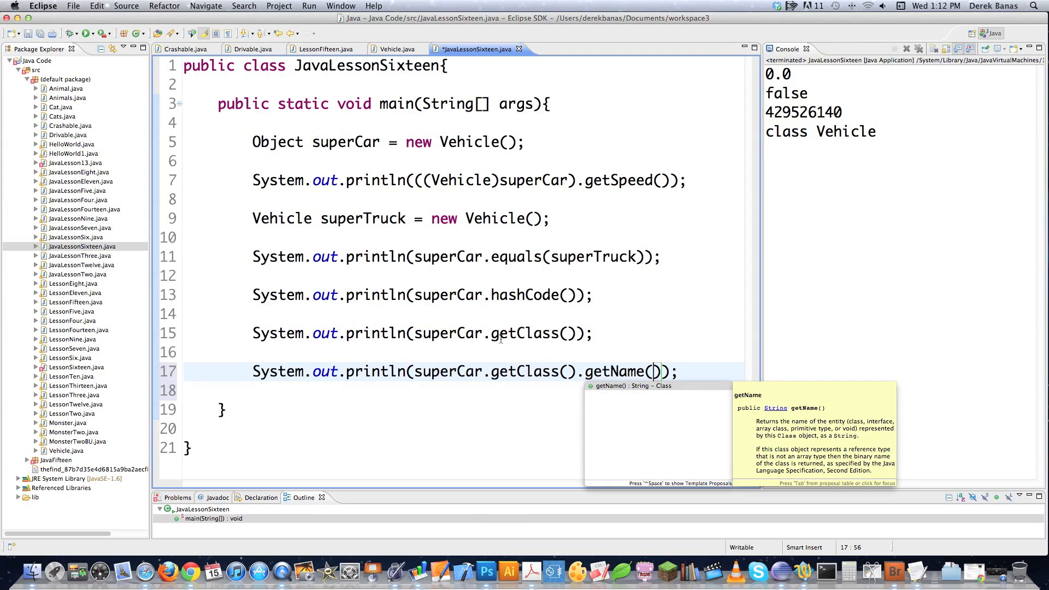
{"action": "key", "text": "super+shift+F11"}
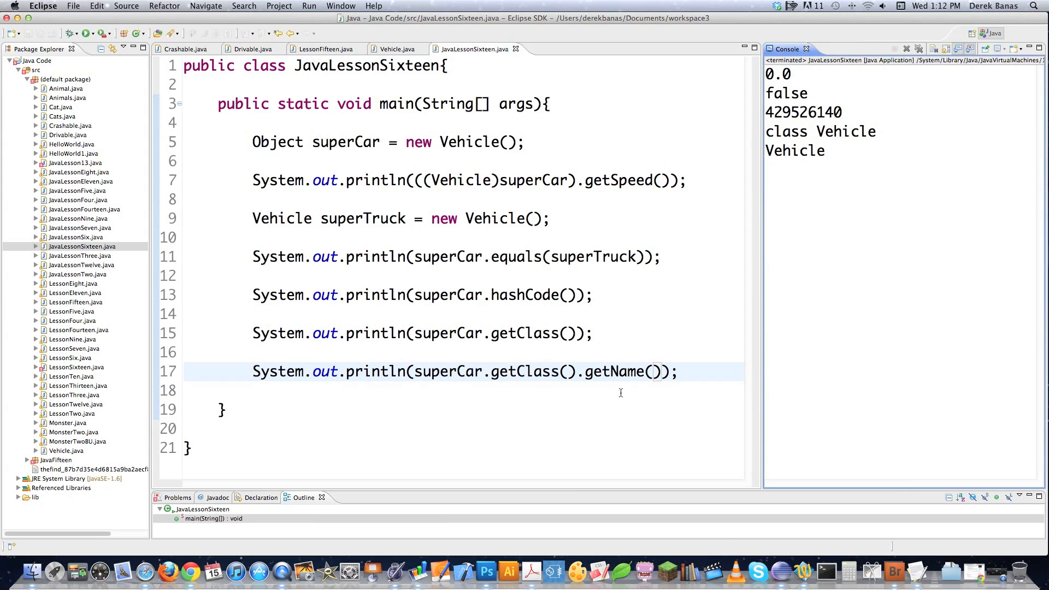
{"action": "key", "text": "Return"}
{"action": "key", "text": "Return"}
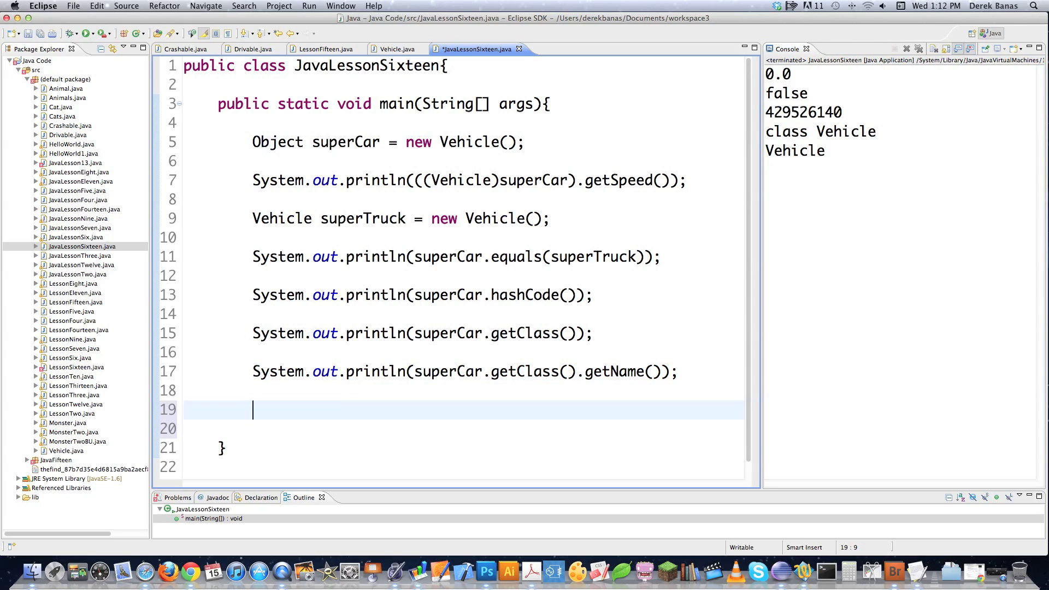
{"action": "type", "text": "if"}
{"action": "type", "text": "(super)"}
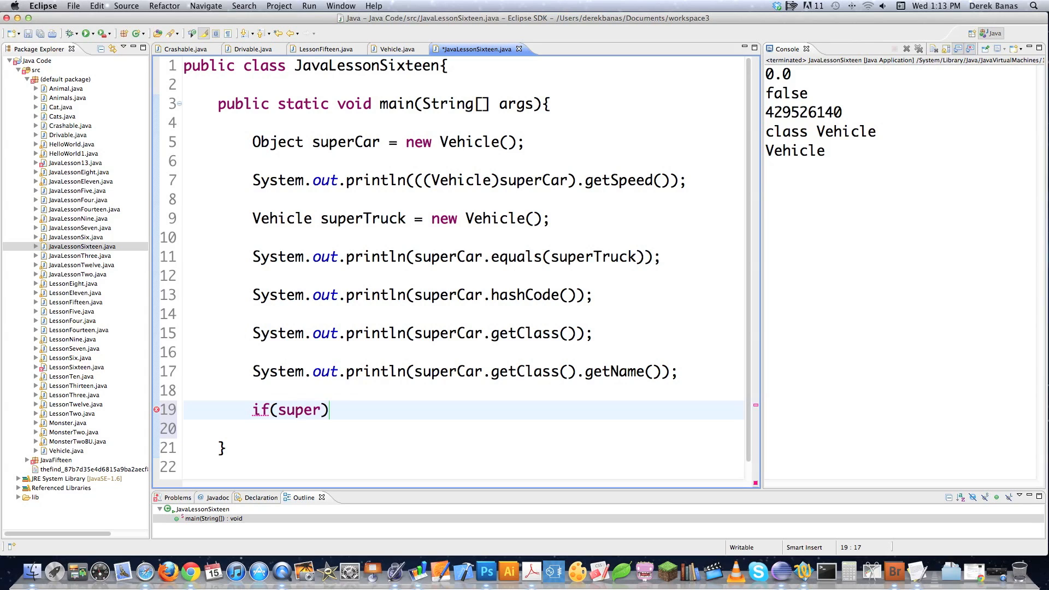
{"action": "type", "text": "Car.getCla"}
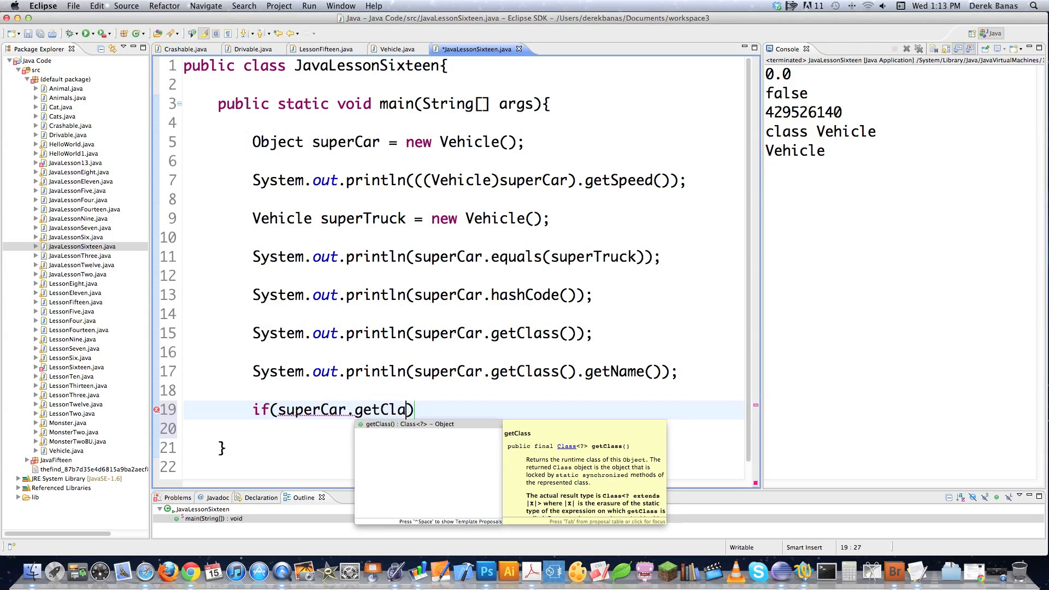
{"action": "type", "text": "ss() == "}
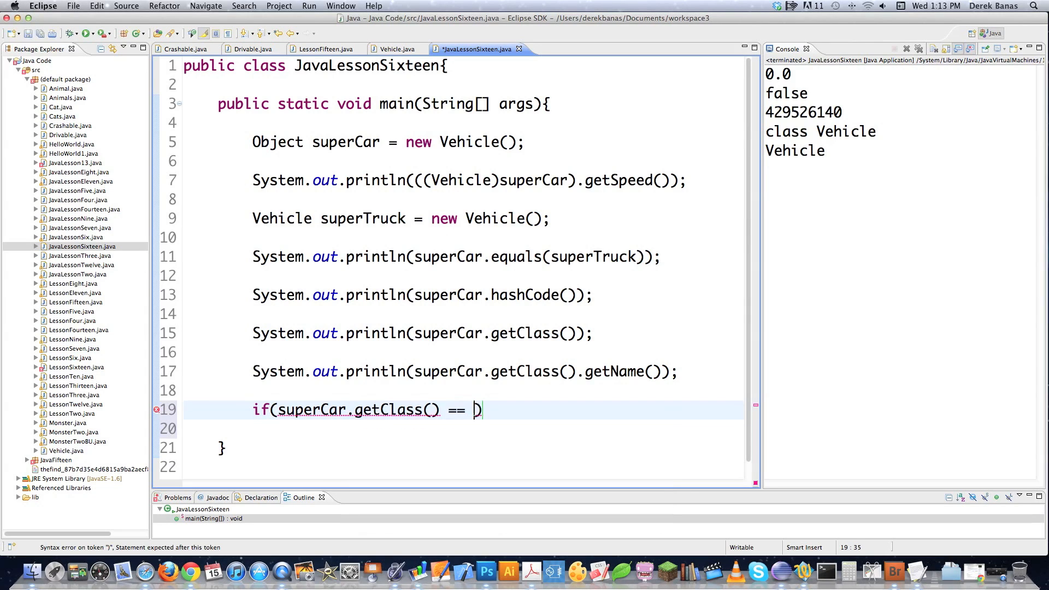
{"action": "type", "text": "superTruck"}
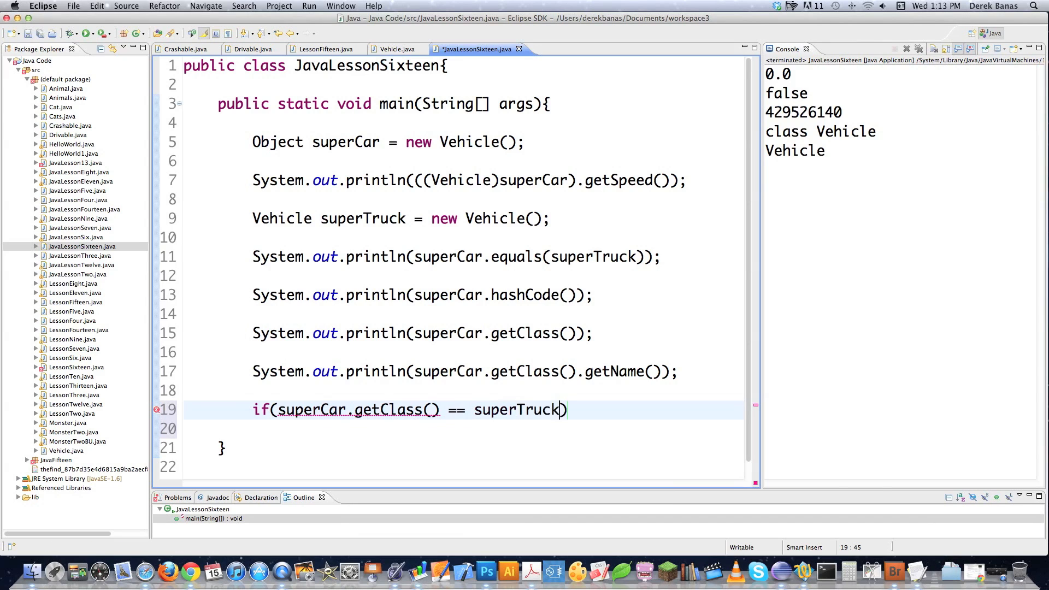
{"action": "type", "text": ".getClass()){"}
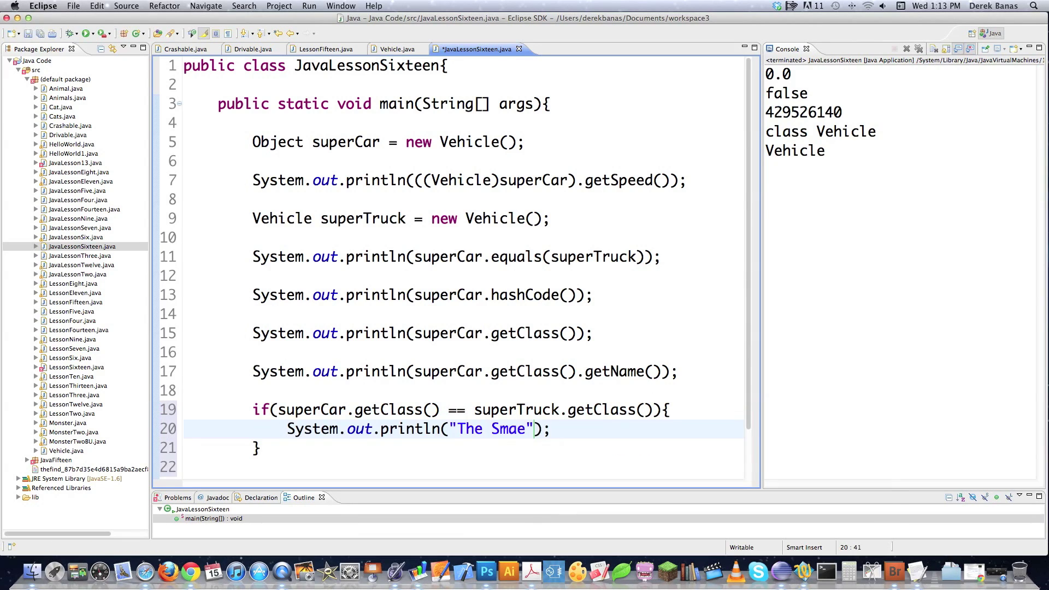
Step: Add an if comparing both getClass() results that prints "The Same", and run it
{"action": "key", "text": "BackSpace"}
{"action": "key", "text": "BackSpace"}
{"action": "type", "text": "me"}
{"action": "key", "text": "Right"}
{"action": "key", "text": "Right"}
{"action": "key", "text": "Right"}
{"action": "scroll", "coordinate": [574, 381], "scroll_direction": "down", "scroll_amount": 2}
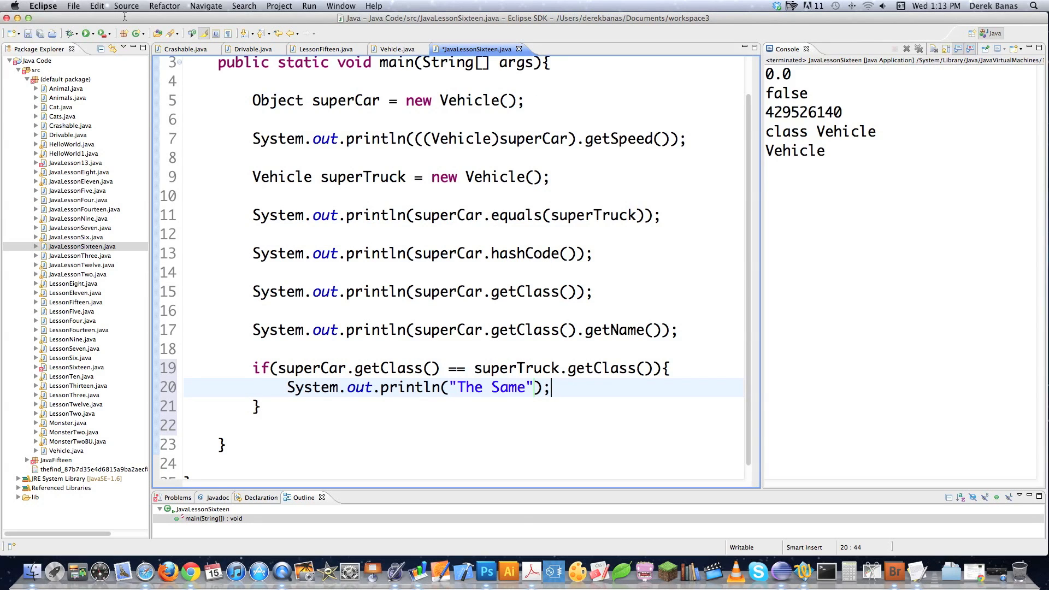
{"action": "key", "text": "super+F11"}
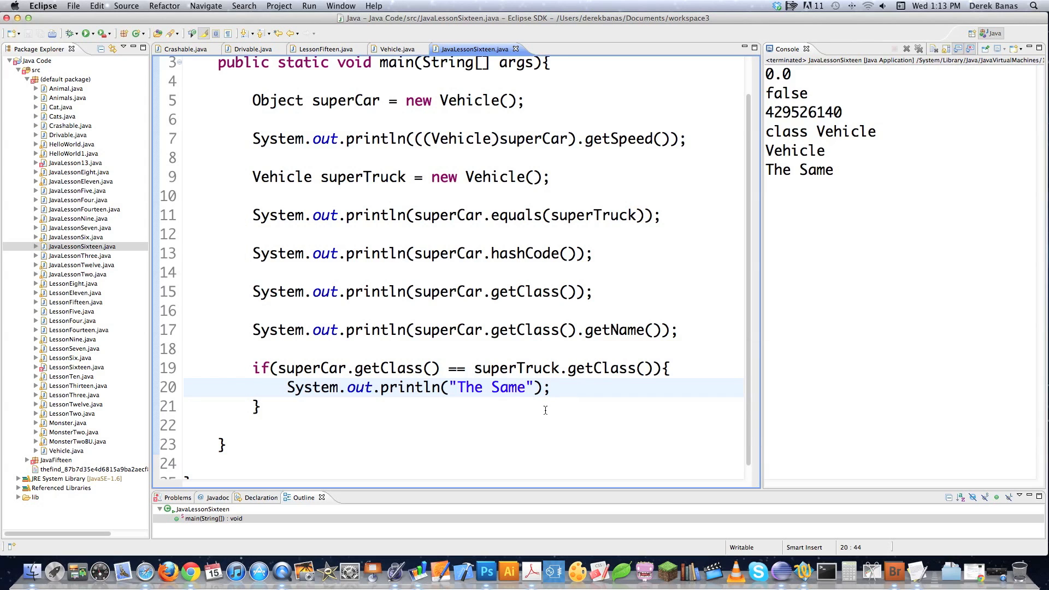
{"action": "left_click", "coordinate": [545, 410]}
{"action": "key", "text": "Return"}
{"action": "key", "text": "Return"}
{"action": "scroll", "coordinate": [575, 380], "scroll_direction": "down", "scroll_amount": 3}
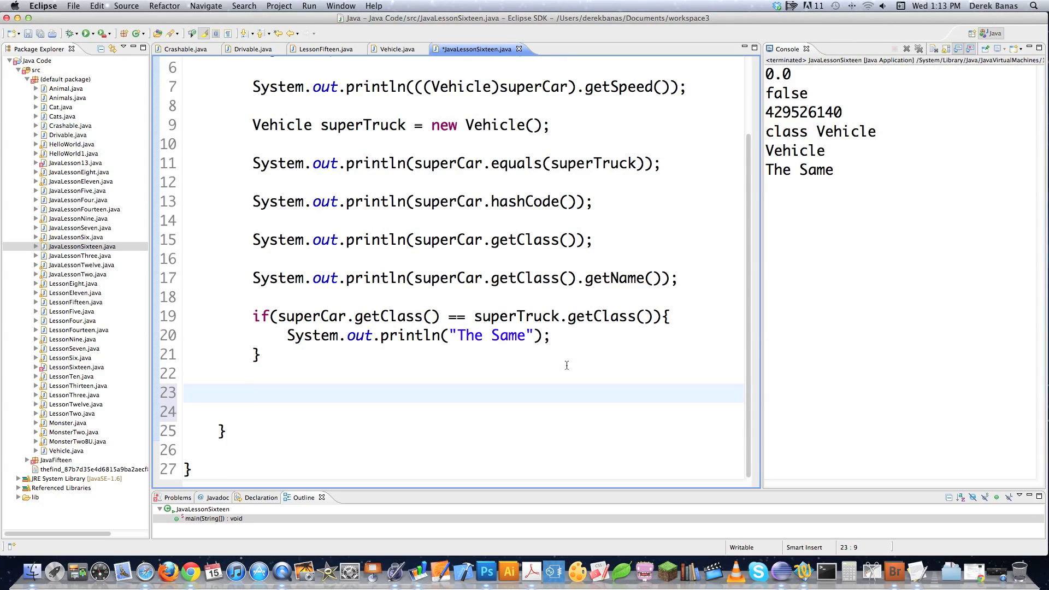
Step: Add blank lines after the if block and an empty System.out.println(); on line 23
{"action": "left_click", "coordinate": [334, 471]}
{"action": "key", "text": "Return"}
{"action": "key", "text": "Return"}
{"action": "key", "text": "Return"}
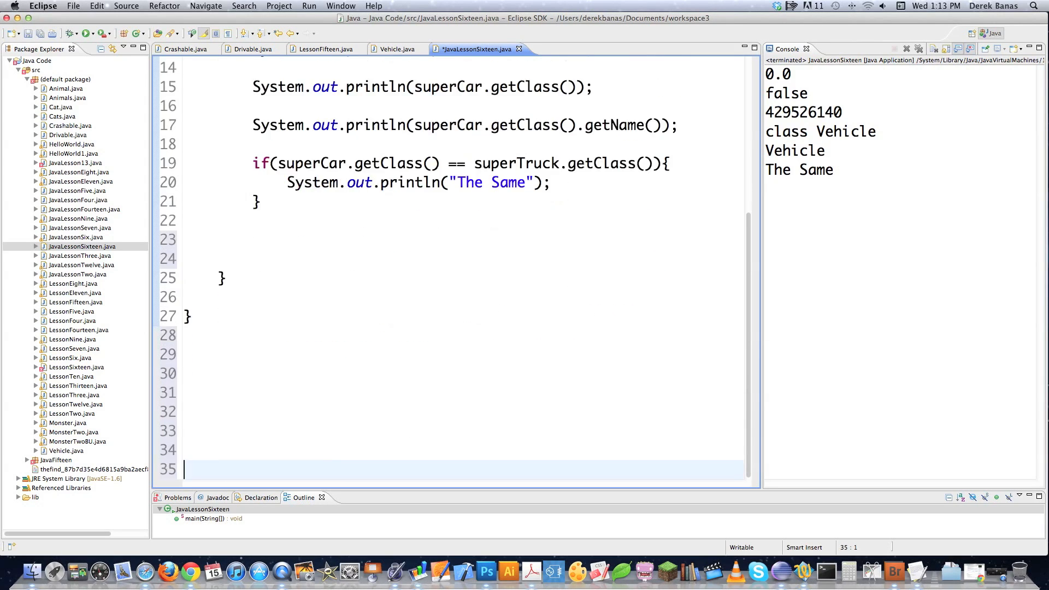
{"action": "left_click", "coordinate": [312, 203]}
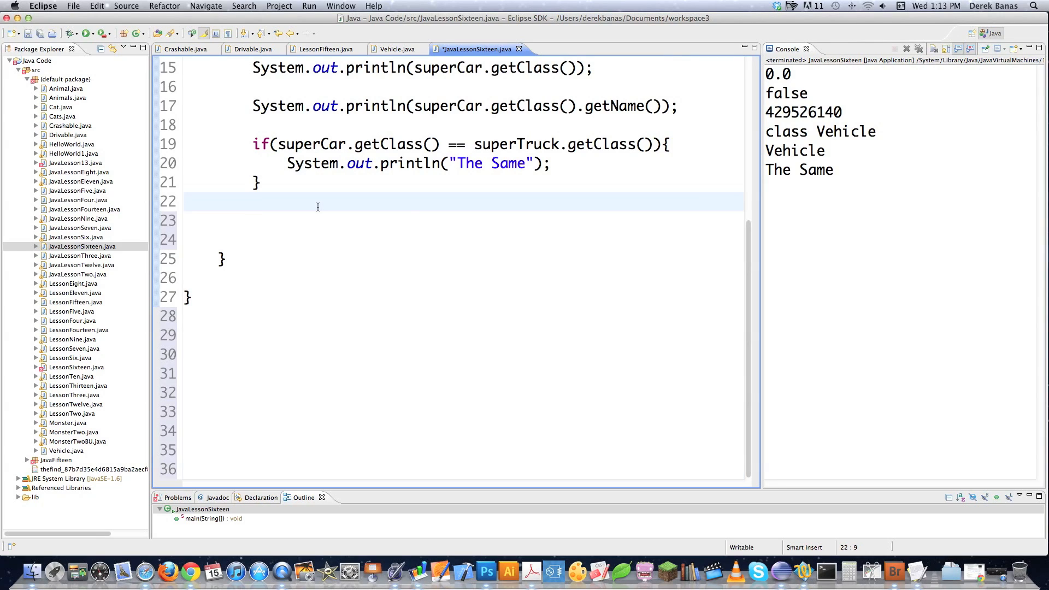
{"action": "key", "text": "Return"}
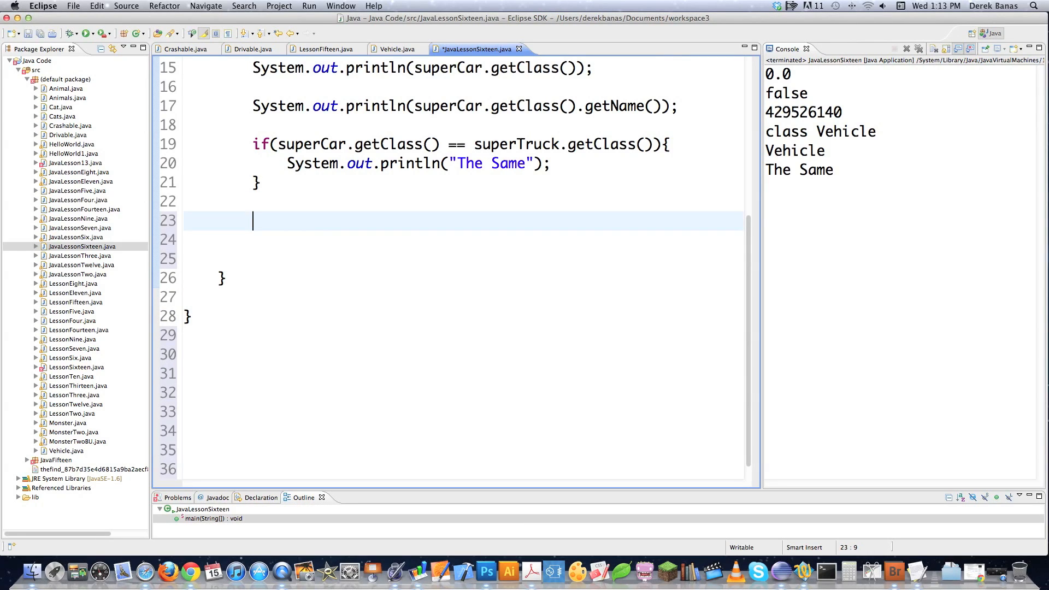
{"action": "type", "text": "System.out.println();"}
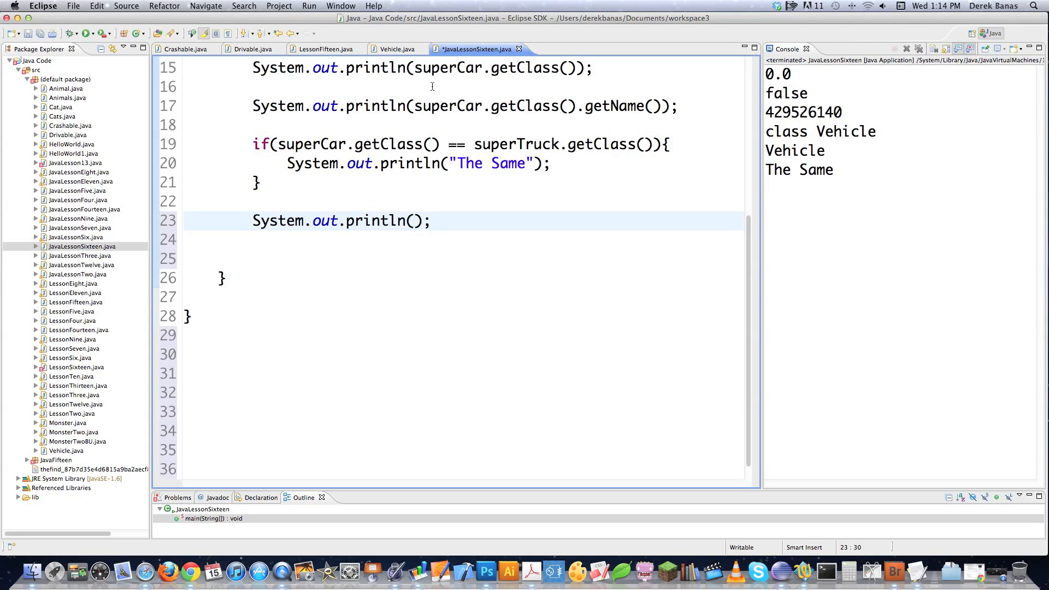
Step: Print superCar.getClass().getSuperclass() on line 25 and run so the console shows class Crashable
{"action": "left_click_drag", "start_coordinate": [414, 106], "coordinate": [611, 105]}
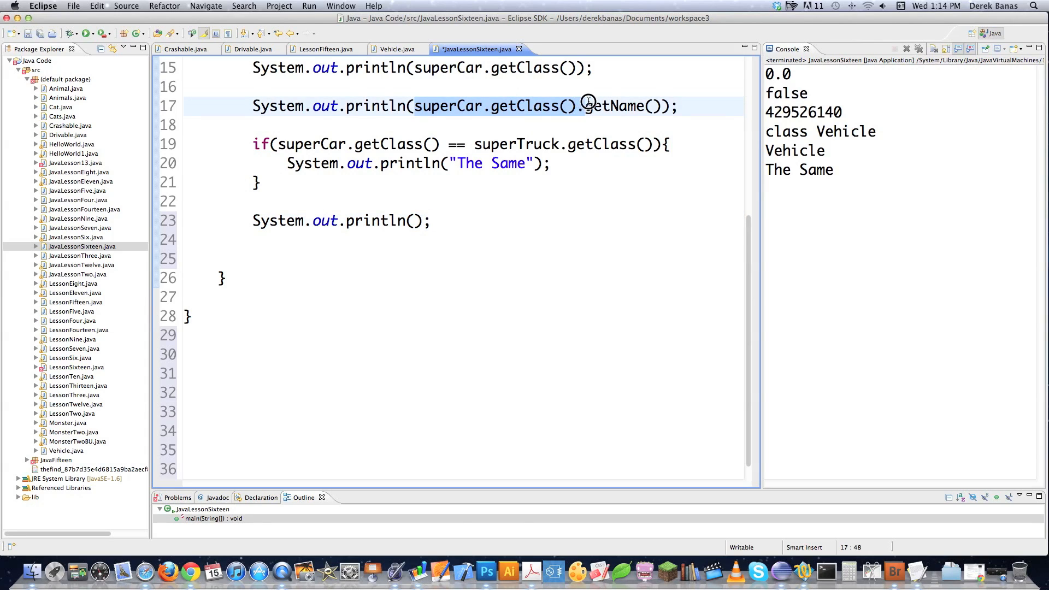
{"action": "key", "text": "super+c"}
{"action": "left_click", "coordinate": [348, 260]}
{"action": "key", "text": "super+v"}
{"action": "type", "text": "Super"}
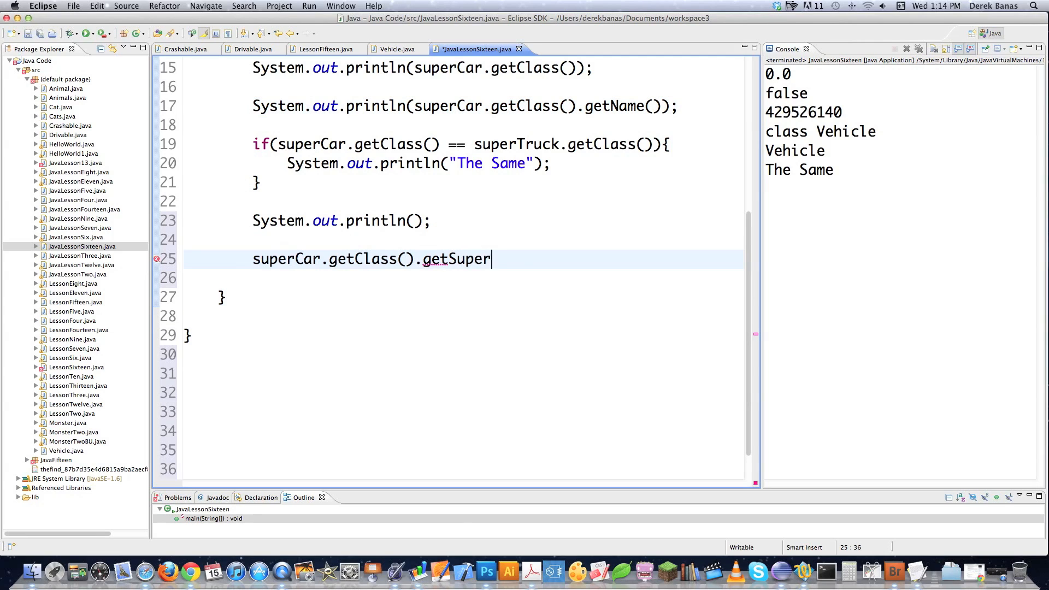
{"action": "type", "text": "class());"}
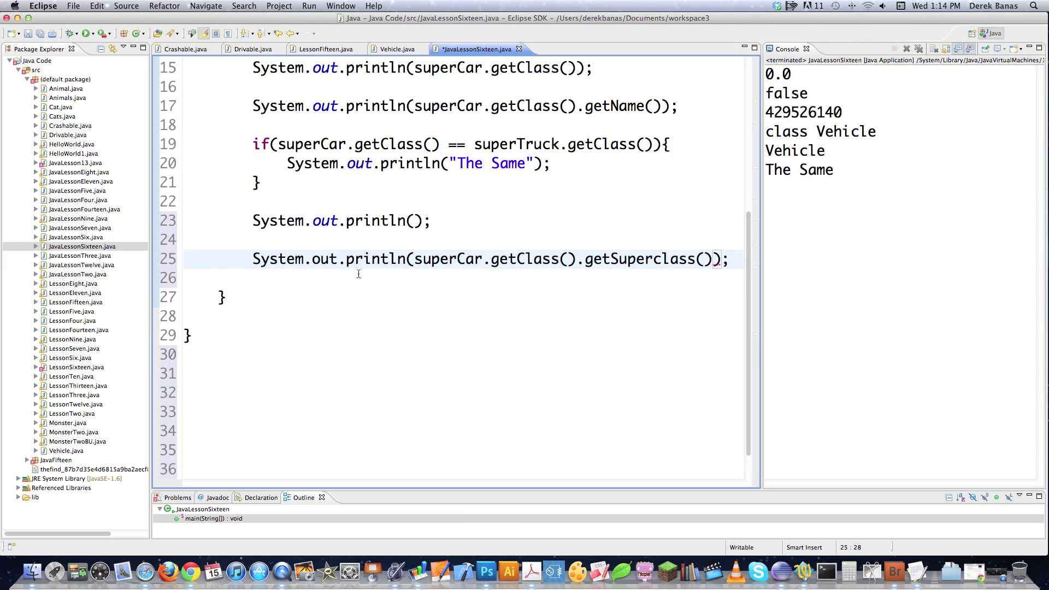
{"action": "key", "text": "ctrl+s"}
{"action": "key", "text": "ctrl+F11"}
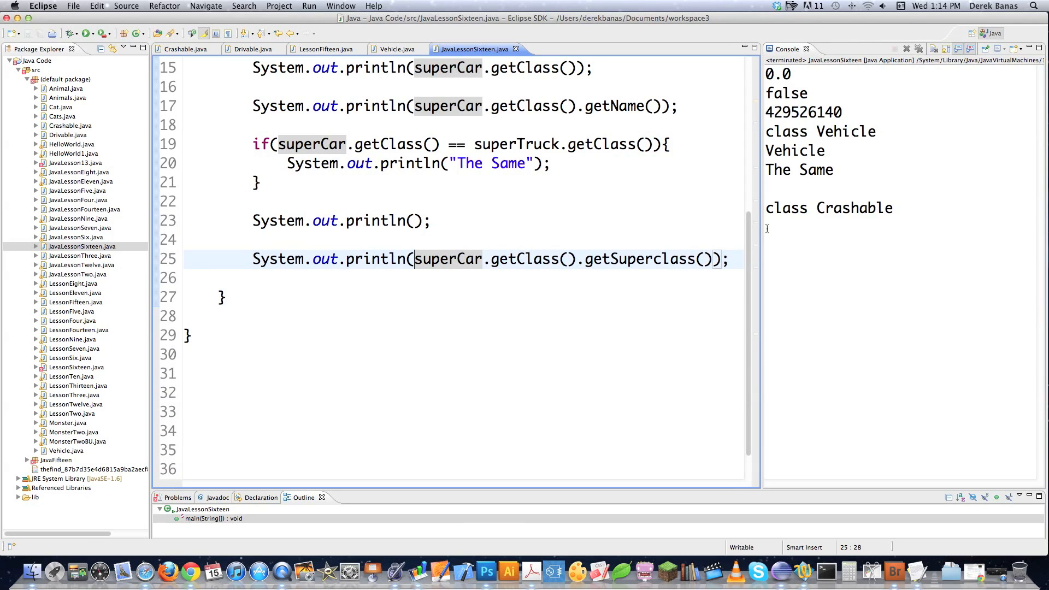
{"action": "double_click", "coordinate": [820, 208]}
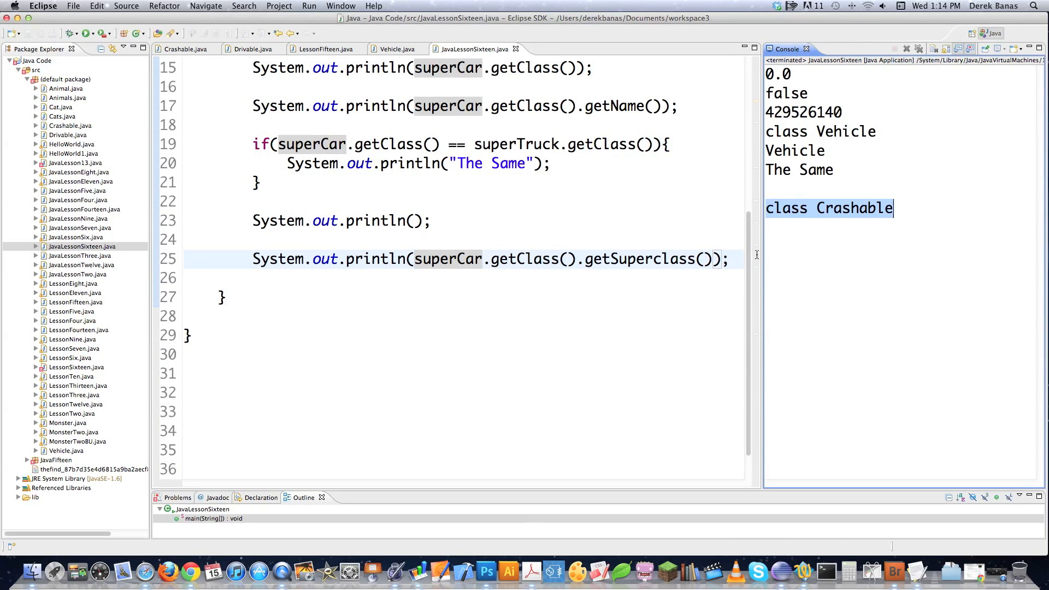
{"action": "left_click", "coordinate": [739, 258]}
{"action": "key", "text": "Return"}
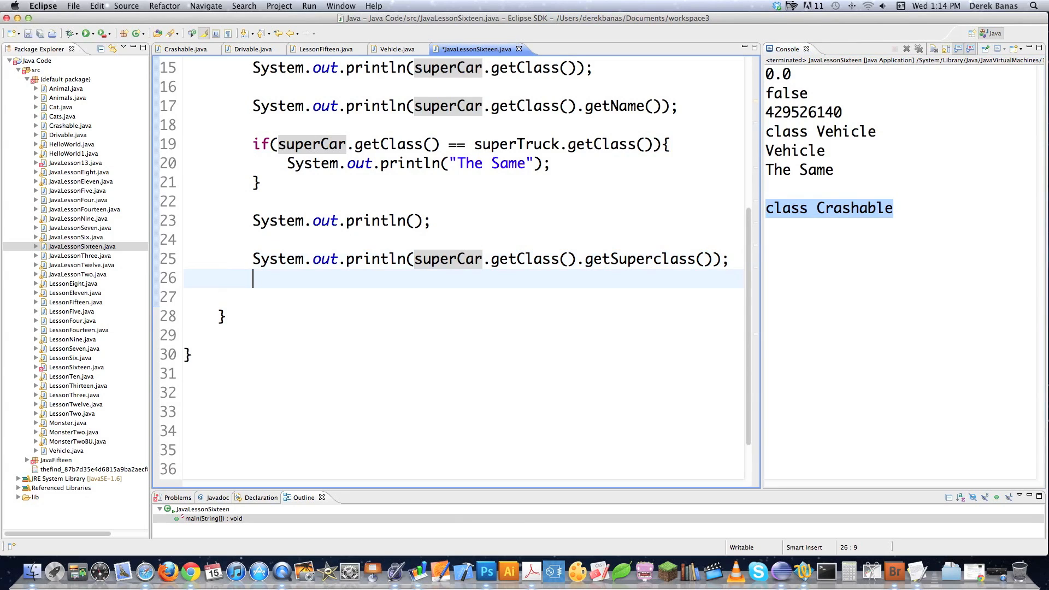
{"action": "key", "text": "Return"}
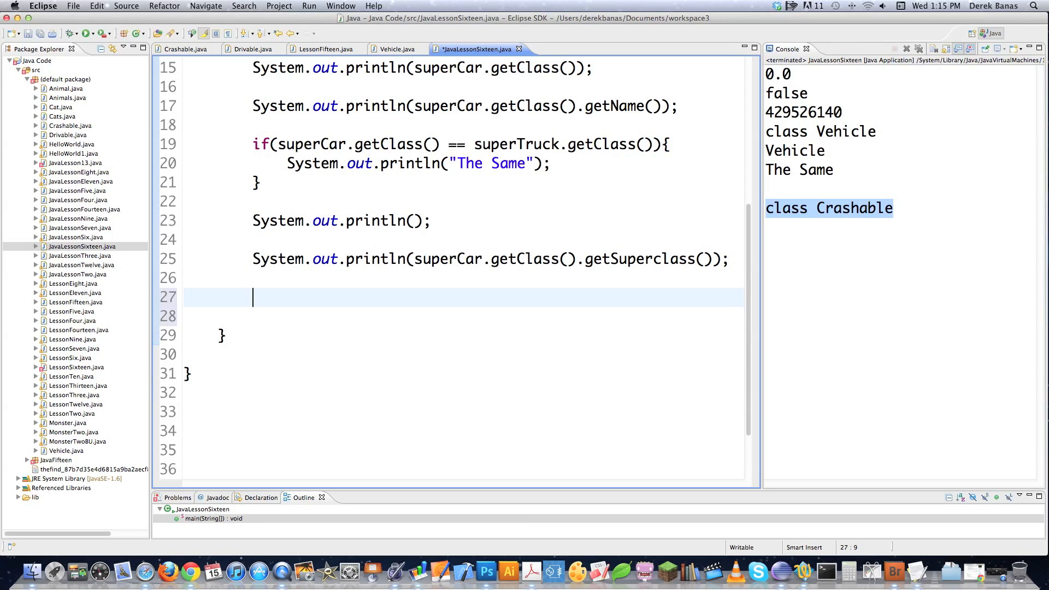
Step: Add toString() returning "Num of Wheels: " + this.numOfWheels in Vehicle.java and save
{"action": "left_click", "coordinate": [397, 49]}
{"action": "scroll", "coordinate": [398, 236], "scroll_direction": "down", "scroll_amount": 1}
{"action": "scroll", "coordinate": [430, 278], "scroll_direction": "down", "scroll_amount": 6}
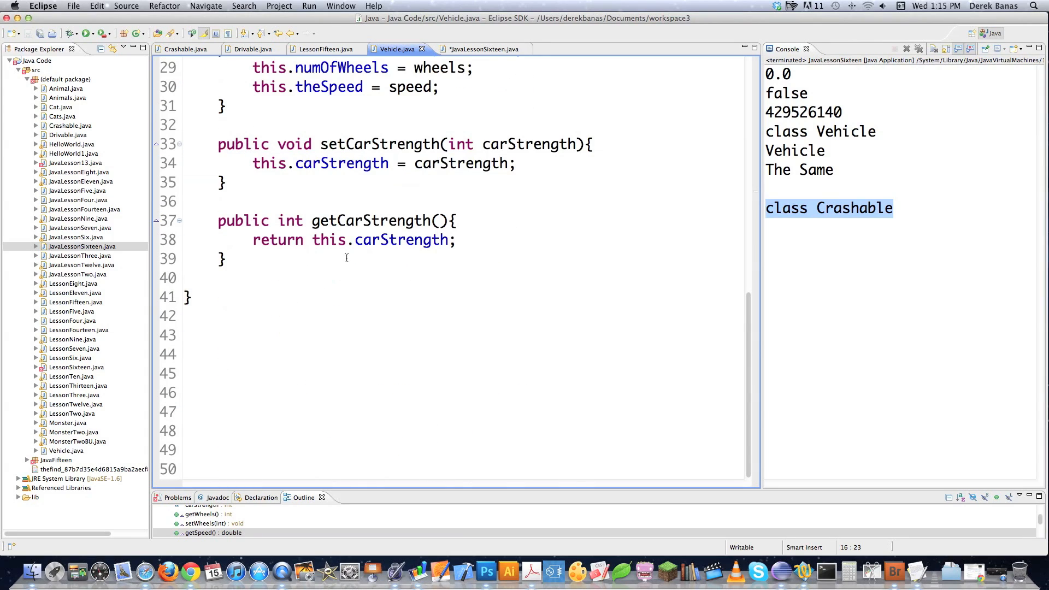
{"action": "left_click", "coordinate": [336, 262]}
{"action": "key", "text": "Return"}
{"action": "key", "text": "Return"}
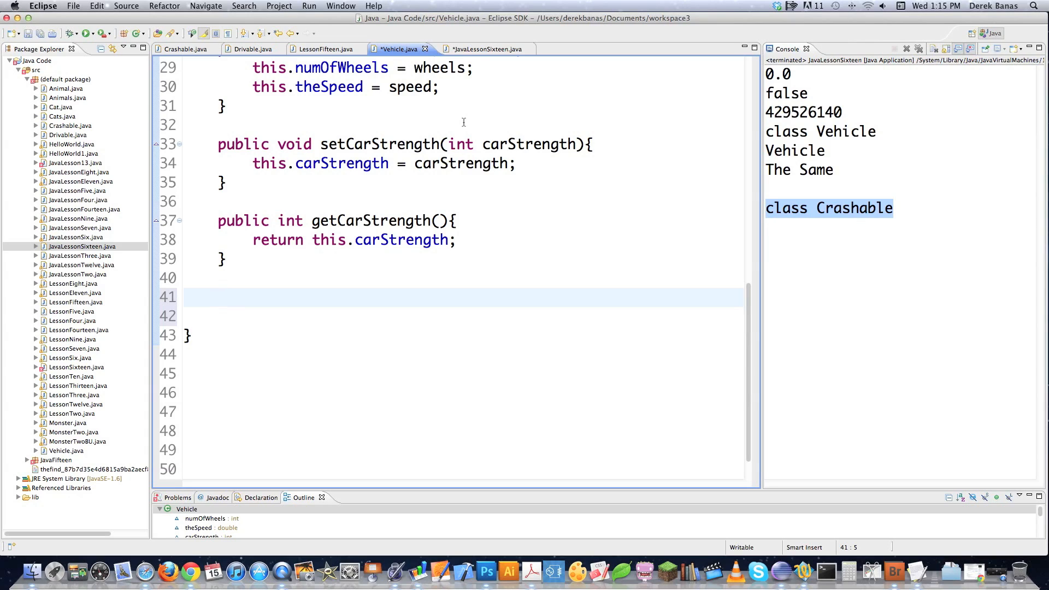
{"action": "type", "text": "p"}
{"action": "type", "text": "ublic Strin"}
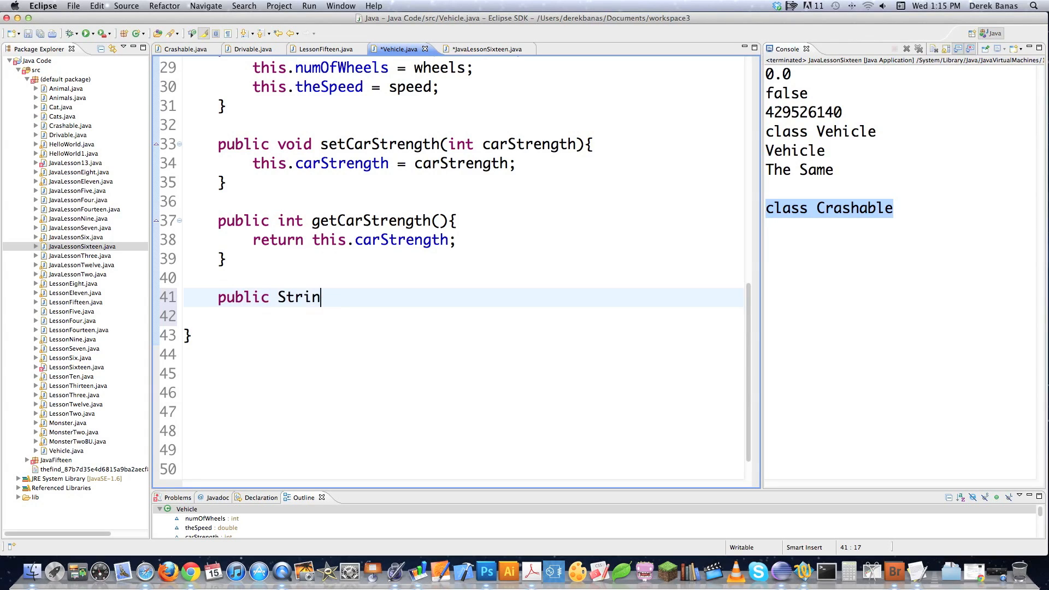
{"action": "type", "text": "g t"}
{"action": "type", "text": "oString(){"}
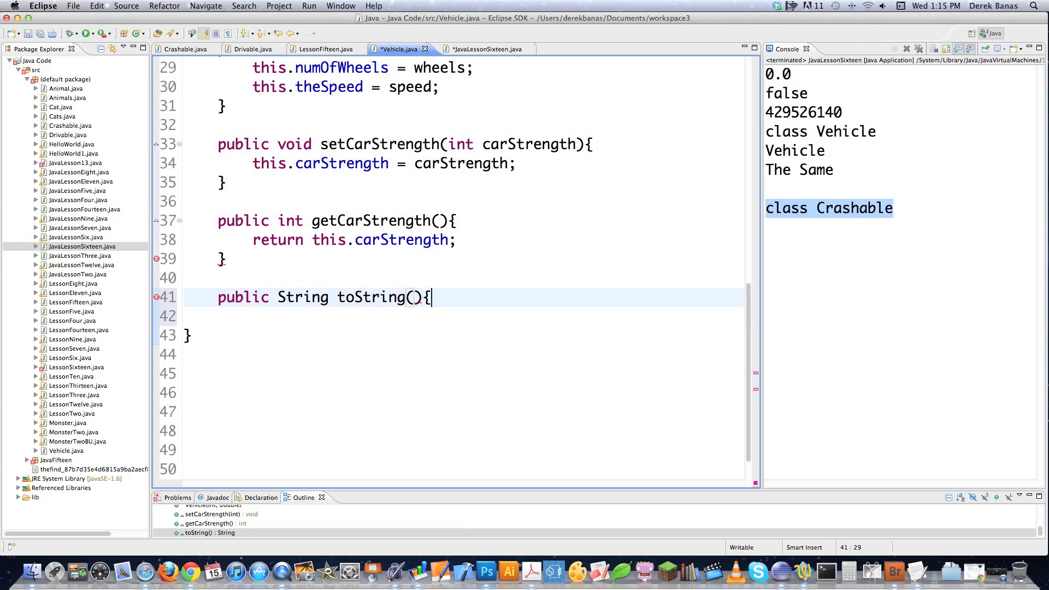
{"action": "key", "text": "Return"}
{"action": "type", "text": "return"}
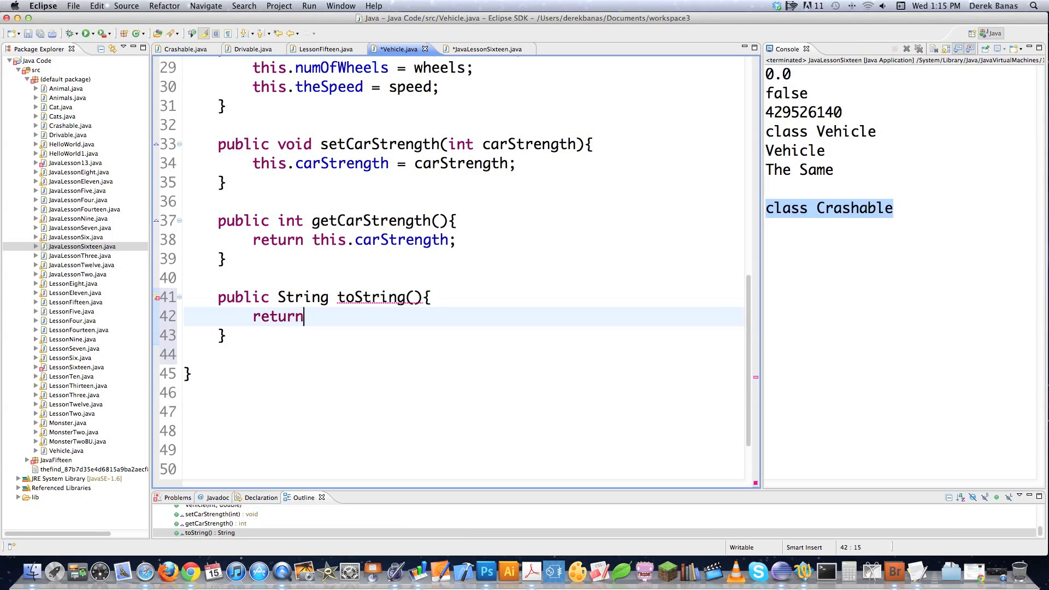
{"action": "type", "text": " \"Num o"}
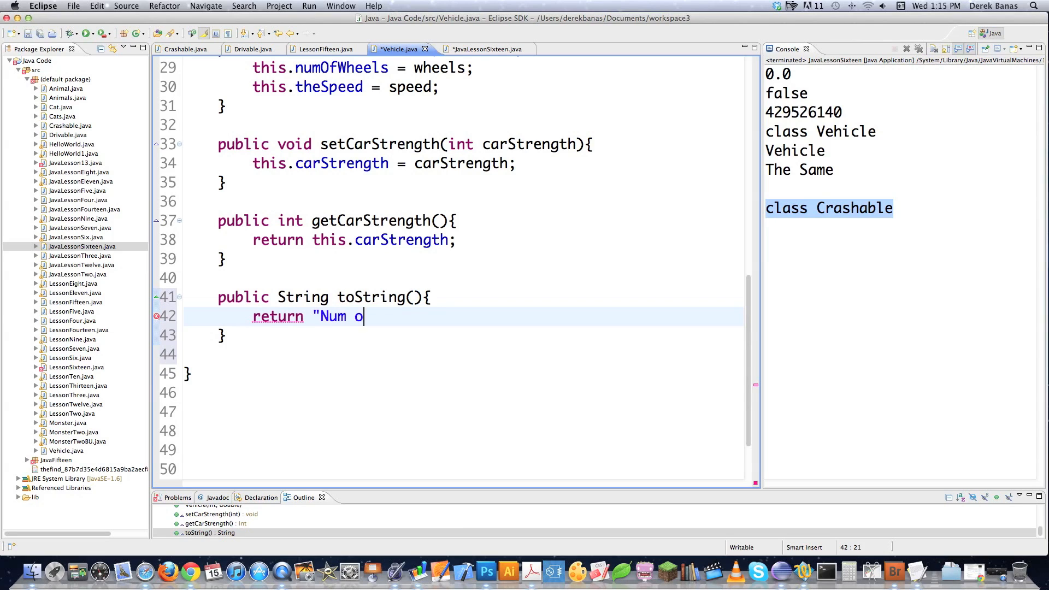
{"action": "type", "text": "f Wheels:"}
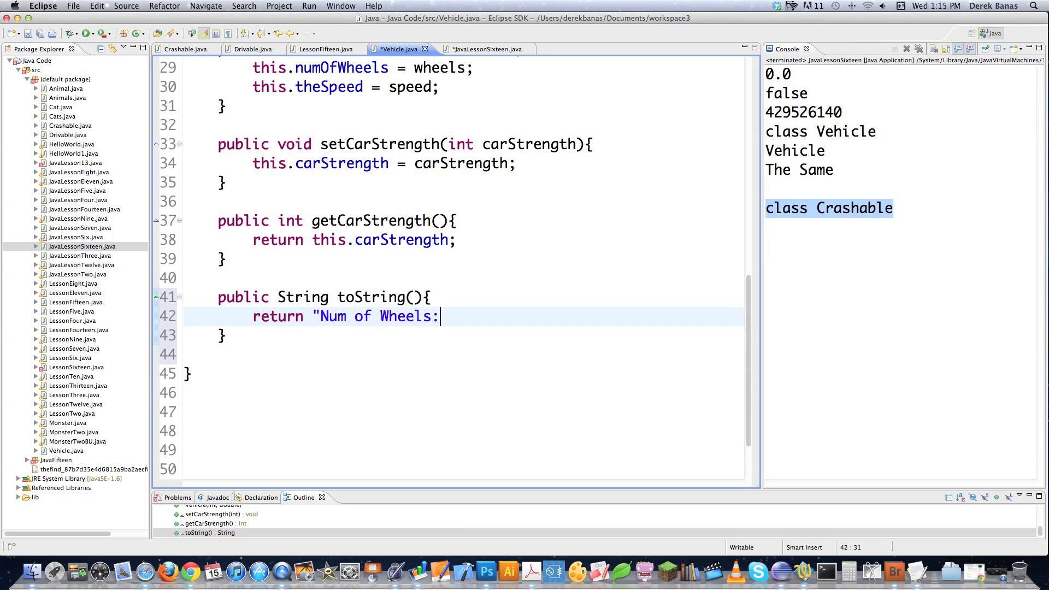
{"action": "type", "text": " \" + this.numO"}
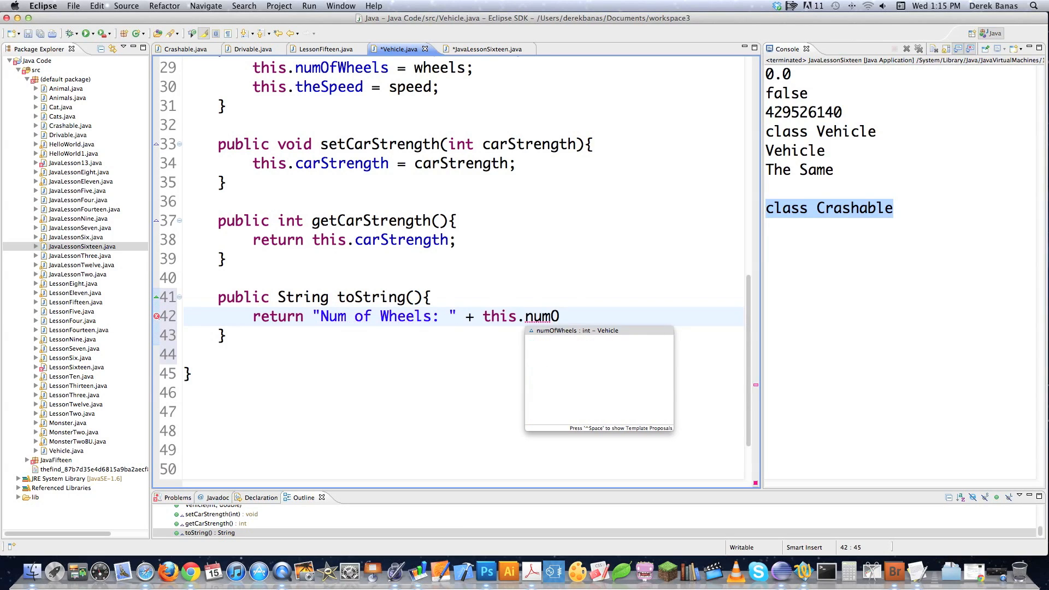
{"action": "type", "text": "fWheels;"}
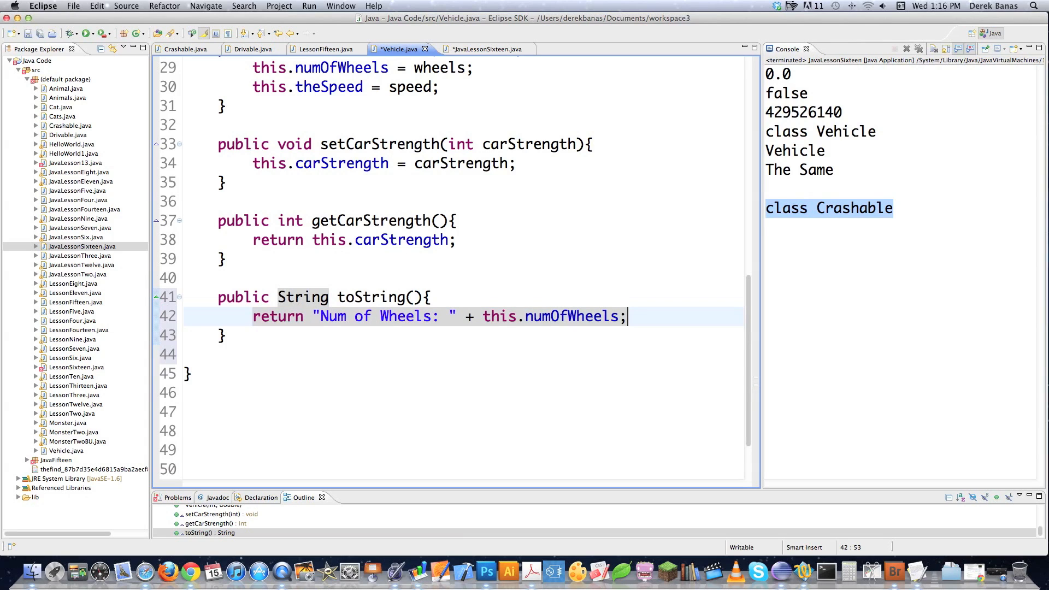
{"action": "key", "text": "super+s"}
{"action": "key", "text": "super+F6"}
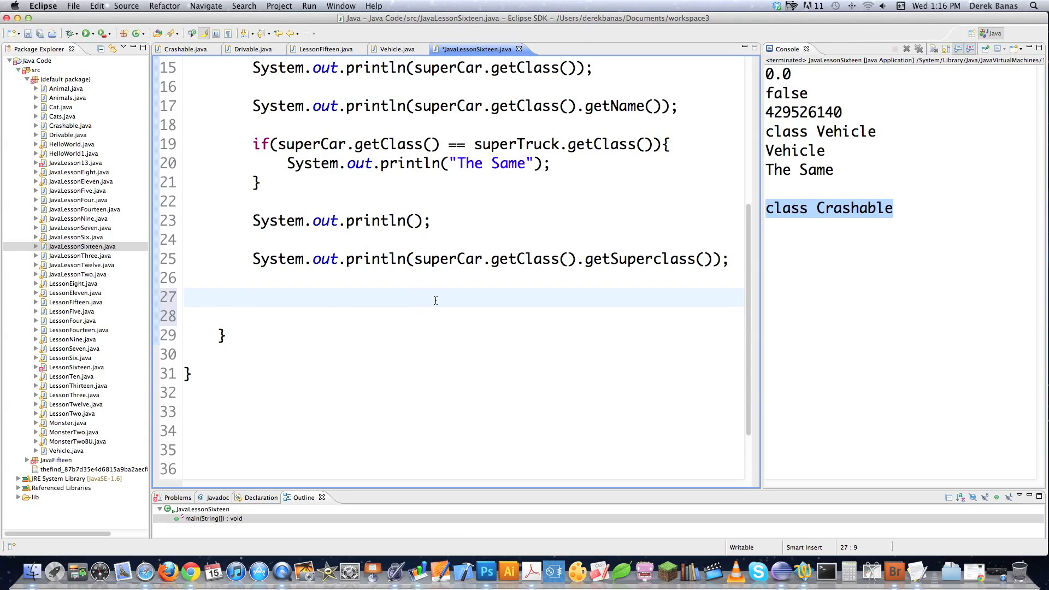
{"action": "type", "text": "System.out.println(superCar"}
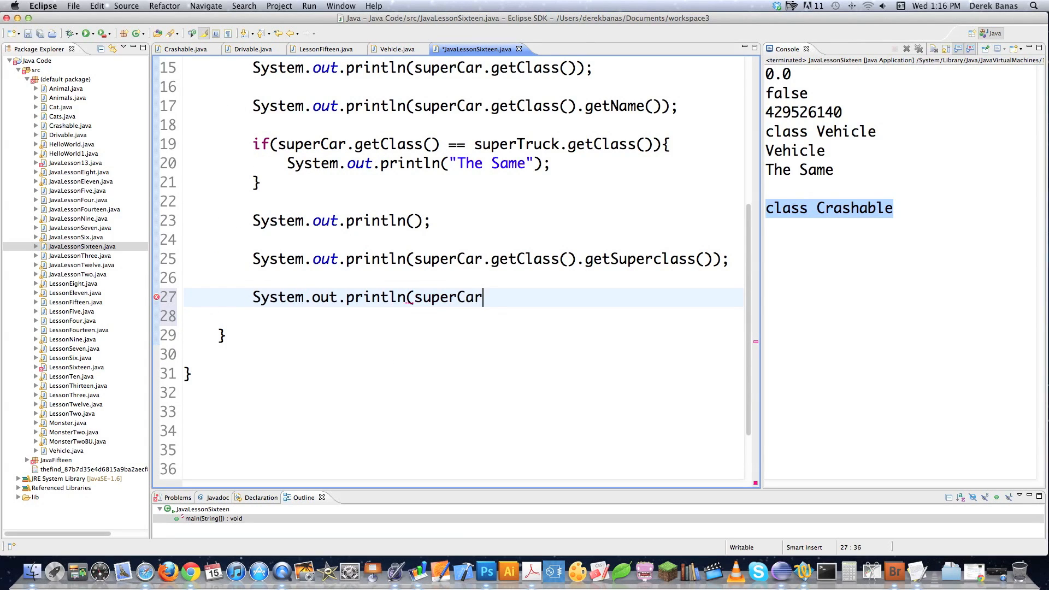
{"action": "type", "text": ".toString"}
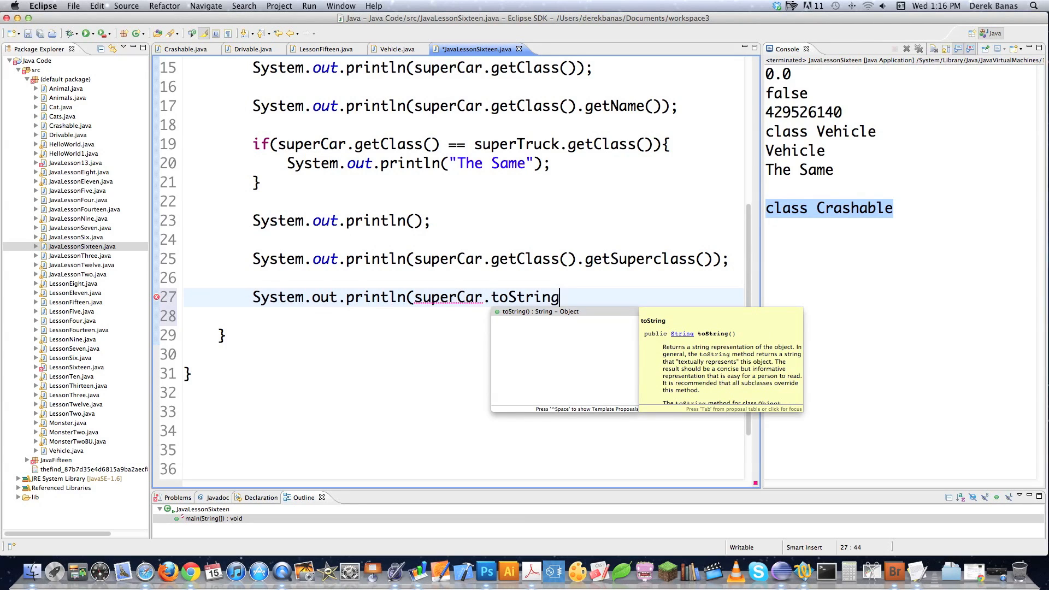
{"action": "type", "text": "());"}
Step: Run JavaLessonSixteen with the superCar.toString() print, saving first, so the console shows Num of Wheels: 2
{"action": "key", "text": "super+F11"}
{"action": "key", "text": "Return"}
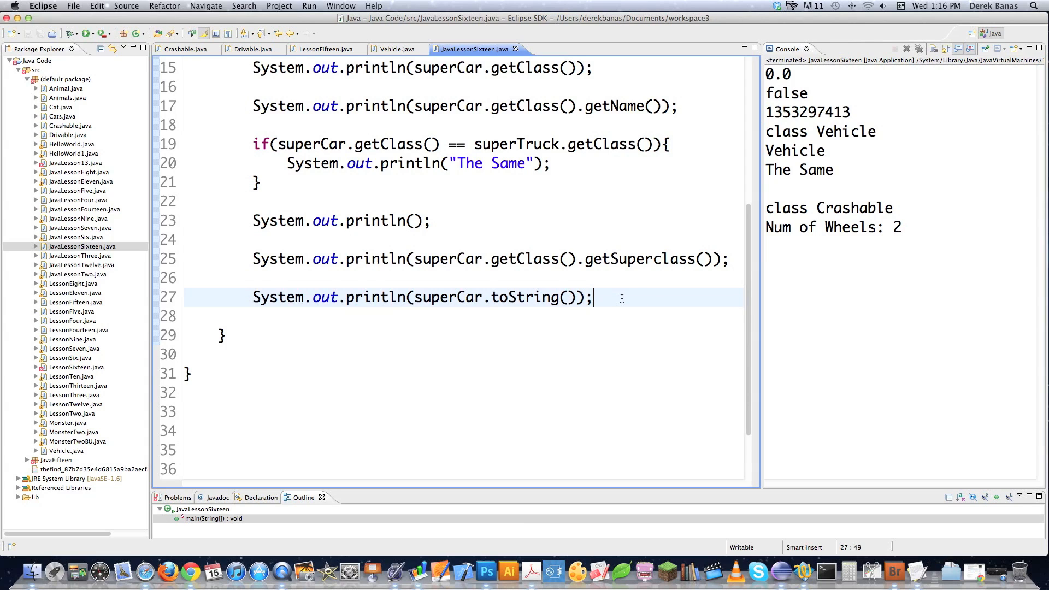
{"action": "key", "text": "Return"}
{"action": "key", "text": "Return"}
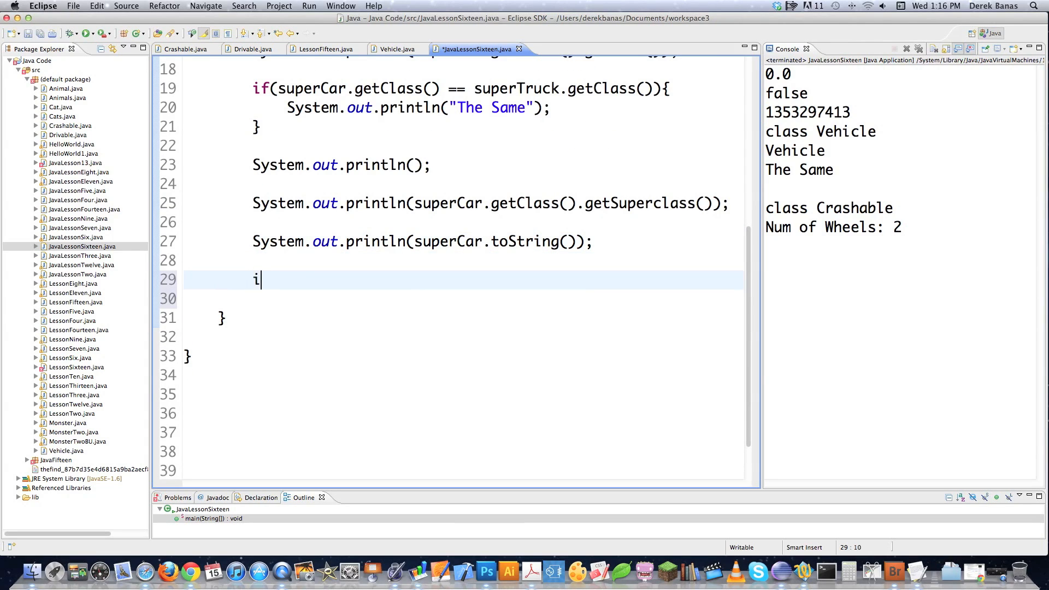
{"action": "type", "text": "int rand"}
{"action": "type", "text": "Num = "}
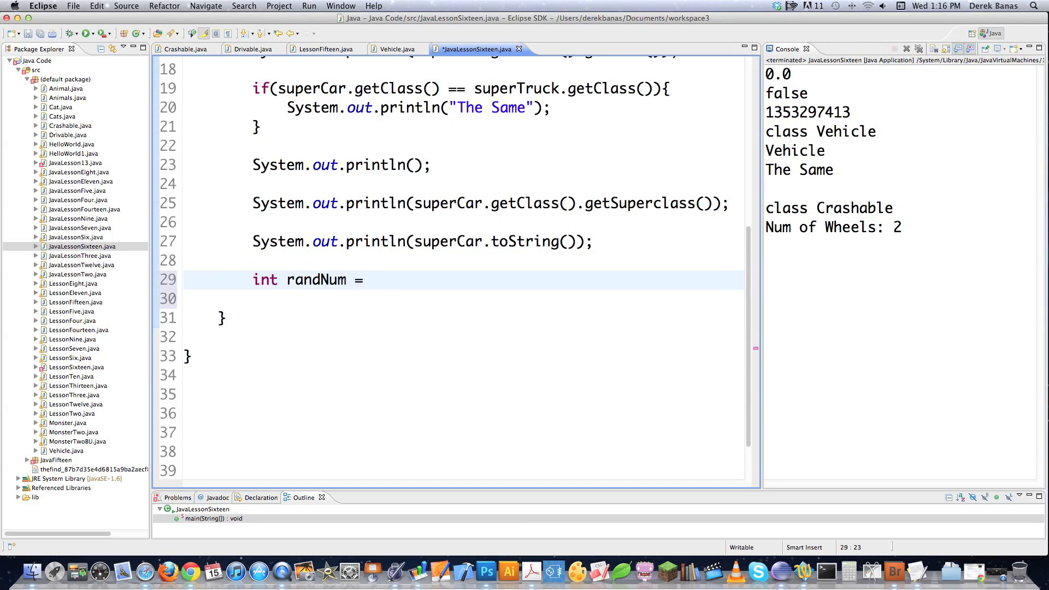
{"action": "type", "text": "100;"}
Step: Declare int randNum = 100, print Integer.toString(randNum), and save JavaLessonSixteen.java
{"action": "key", "text": "Return"}
{"action": "type", "text": "System.out.println(Int"}
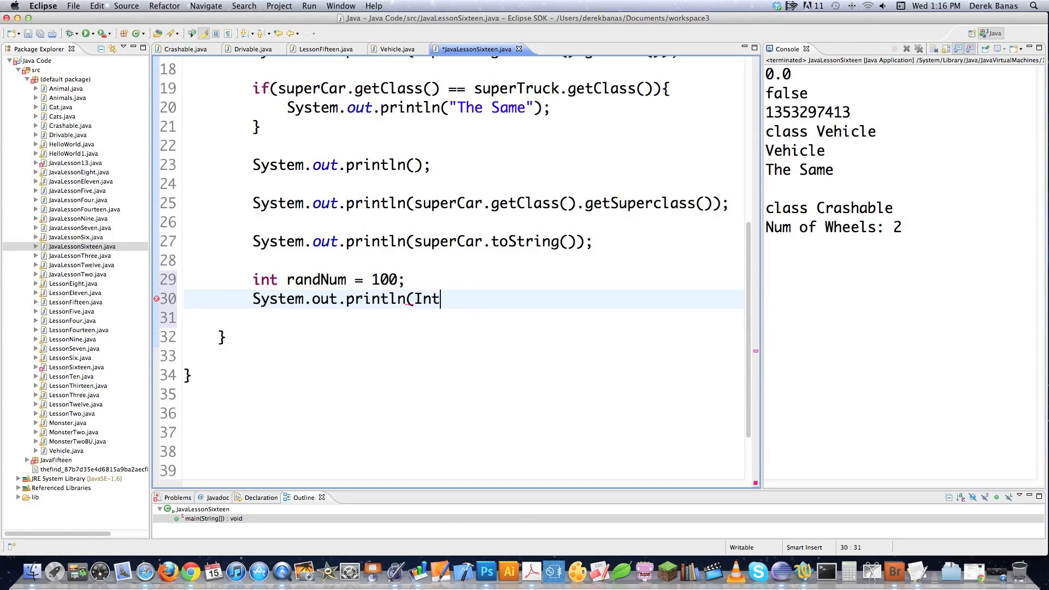
{"action": "type", "text": "eger"}
{"action": "type", "text": "."}
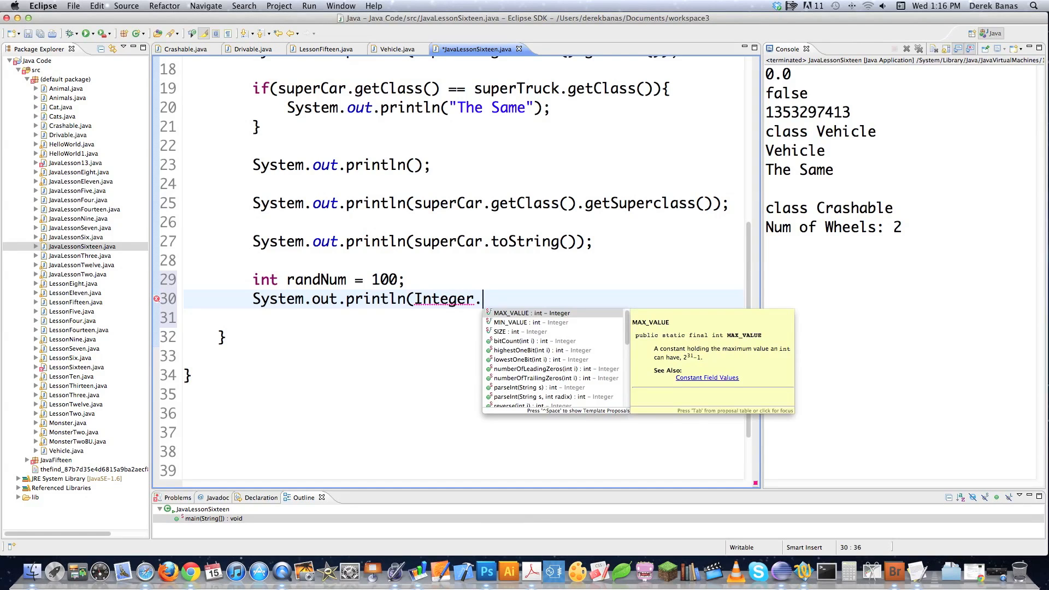
{"action": "type", "text": "toString"}
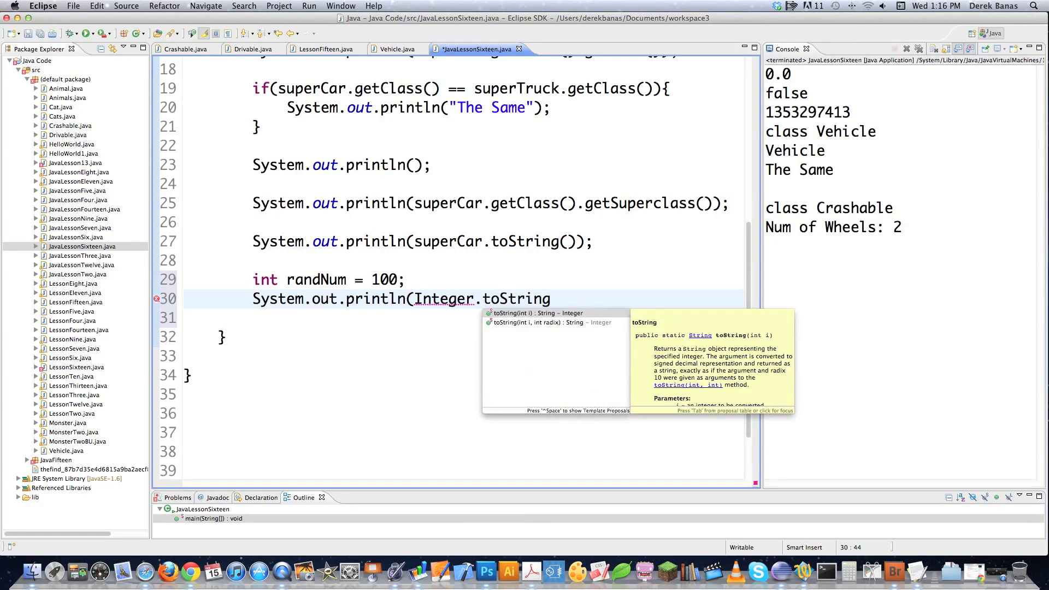
{"action": "key", "text": "Return"}
{"action": "type", "text": "(randNum"}
{"action": "key", "text": "Down"}
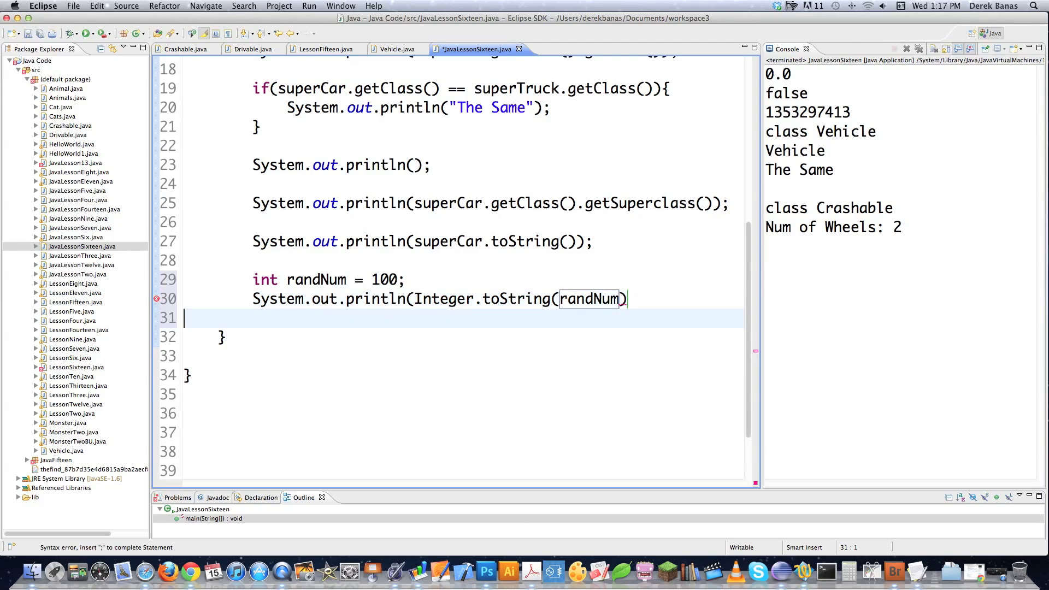
{"action": "left_click", "coordinate": [639, 298]}
{"action": "type", "text": ");"}
{"action": "key", "text": "super+s"}
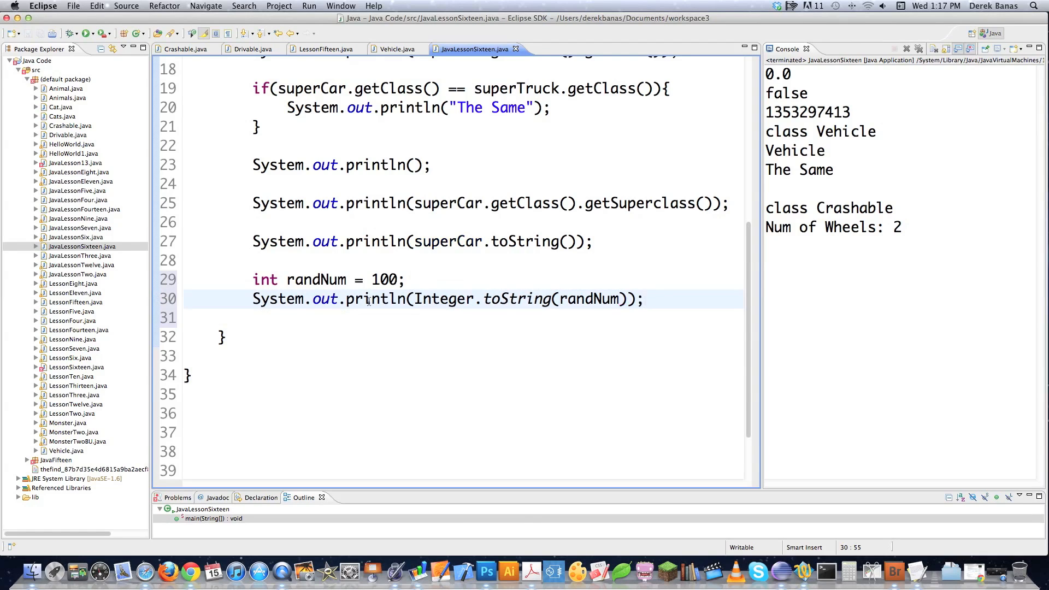
{"action": "key", "text": "Return"}
{"action": "key", "text": "Return"}
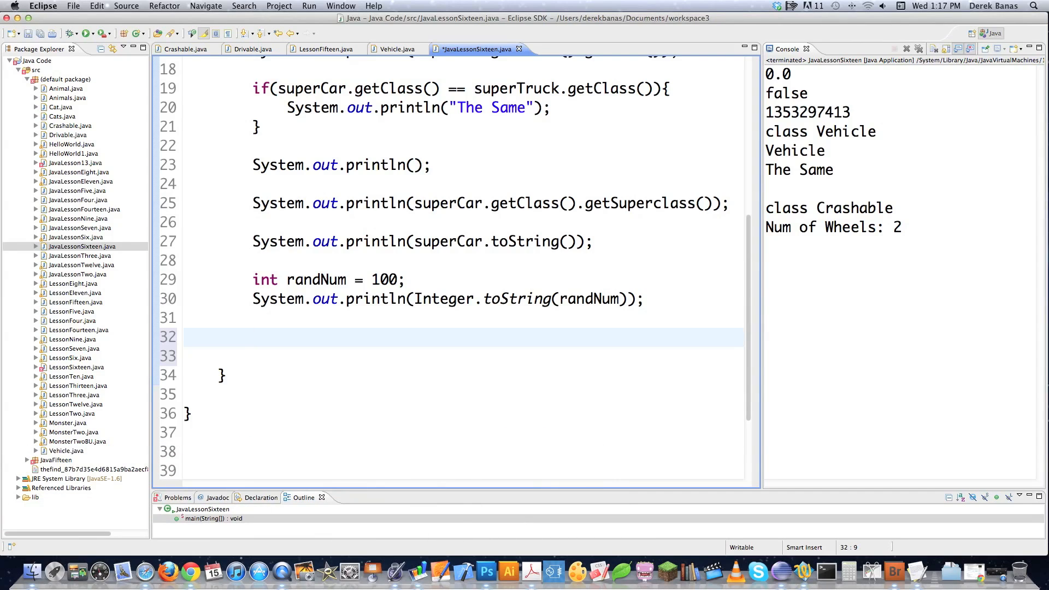
Step: Return to the Vehicle.java editor
{"action": "mouse_move", "coordinate": [397, 49]}
{"action": "left_click", "coordinate": [392, 49]}
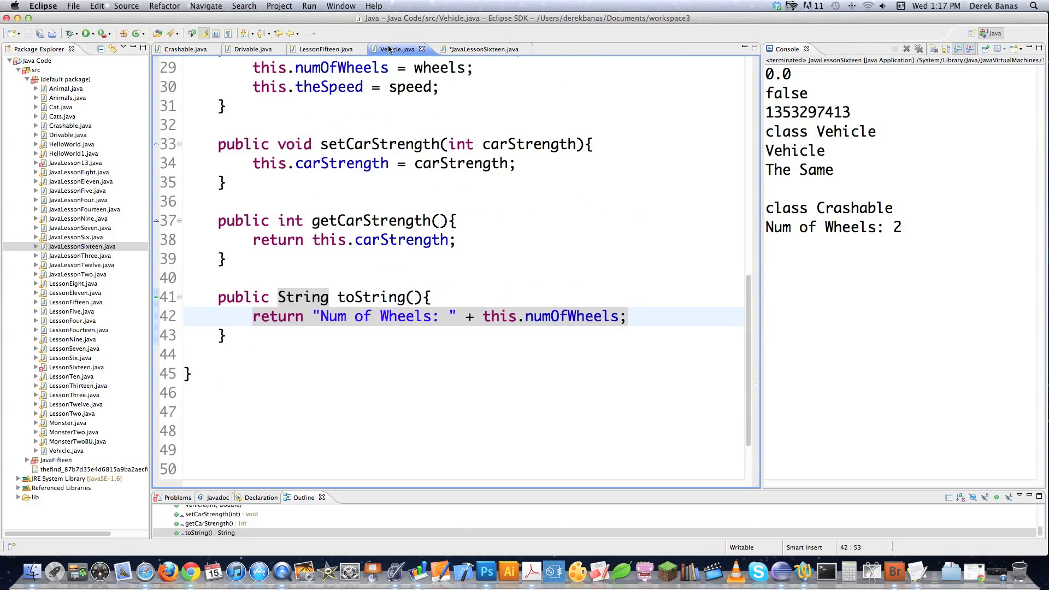
{"action": "scroll", "coordinate": [412, 79], "scroll_direction": "up", "scroll_amount": 10}
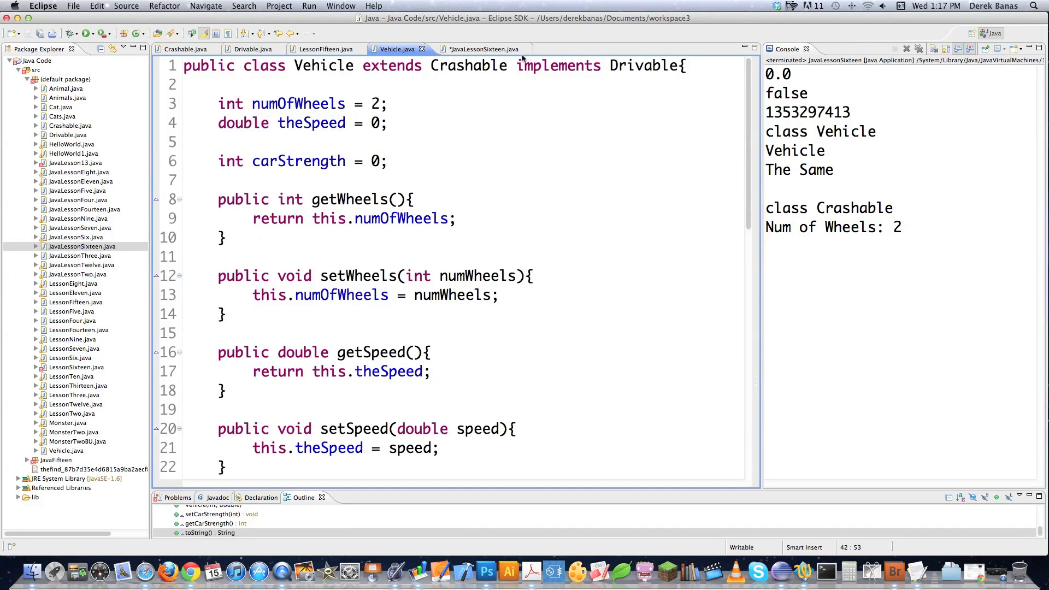
Step: Add Cloneable after Drivable in Vehicle's declaration and open blank lines after toString
{"action": "left_click", "coordinate": [681, 65]}
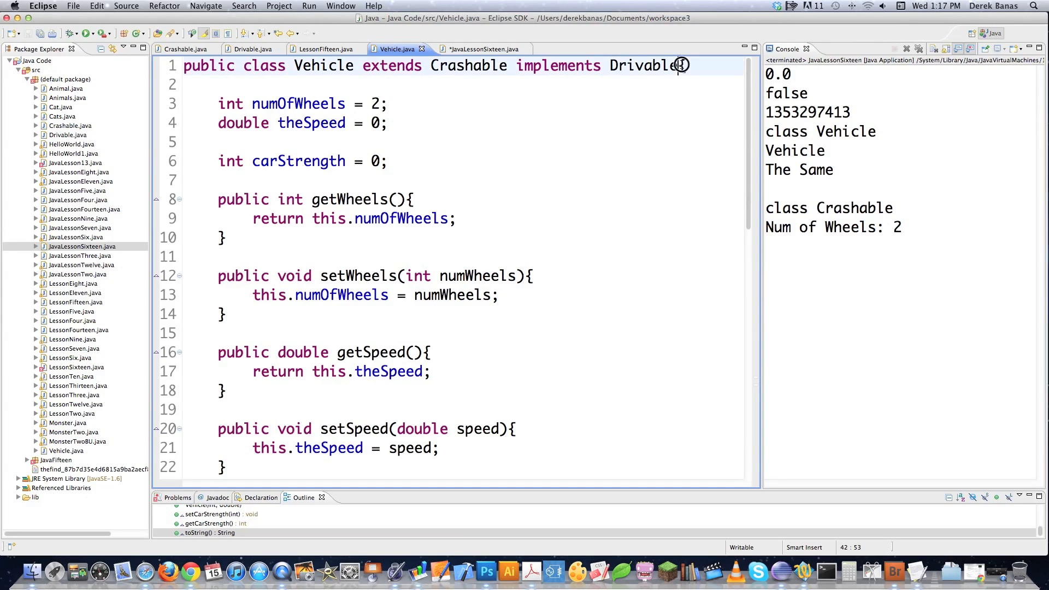
{"action": "type", "text": ", "}
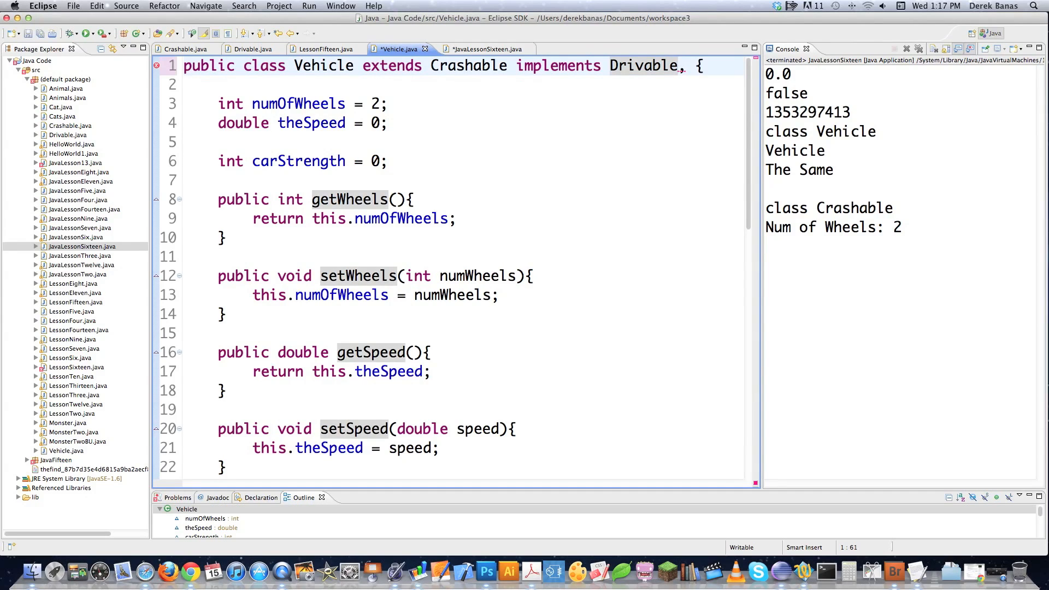
{"action": "type", "text": "Clonea"}
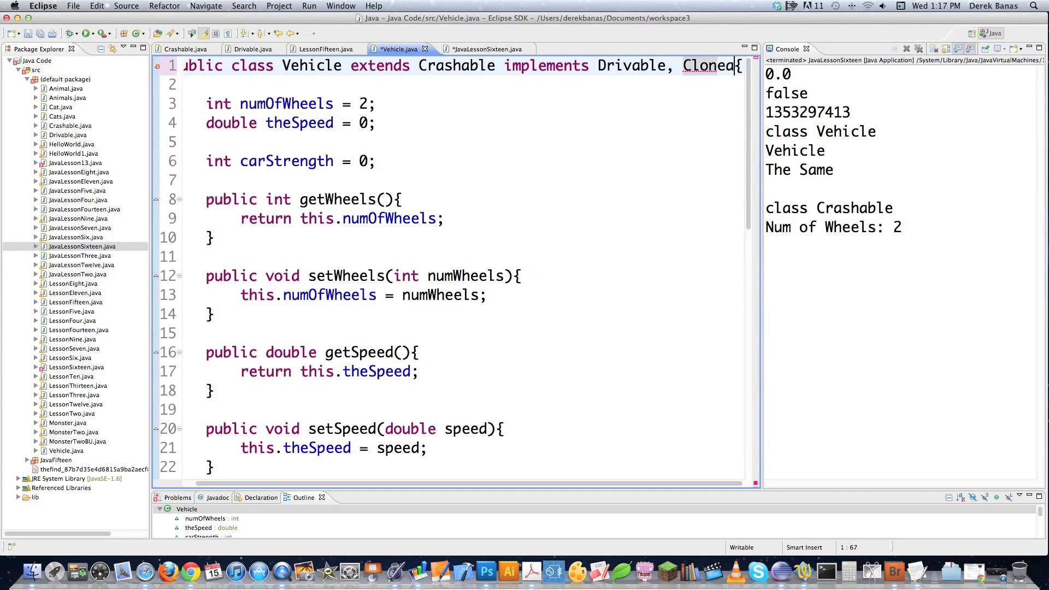
{"action": "type", "text": "ble"}
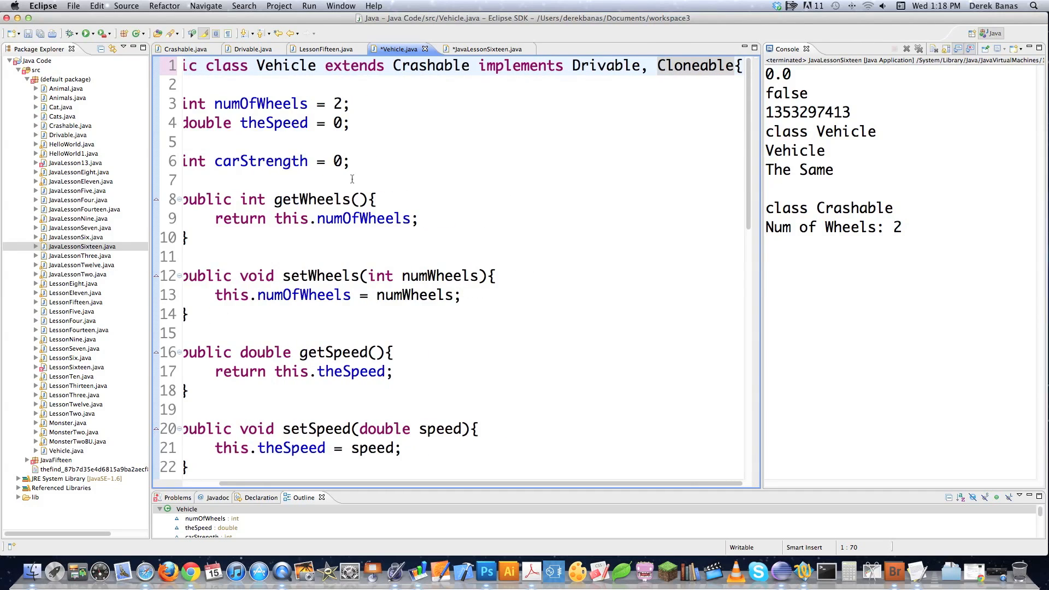
{"action": "scroll", "coordinate": [352, 179], "scroll_direction": "down", "scroll_amount": 15}
{"action": "left_click", "coordinate": [311, 262]}
{"action": "key", "text": "Return"}
{"action": "key", "text": "Return"}
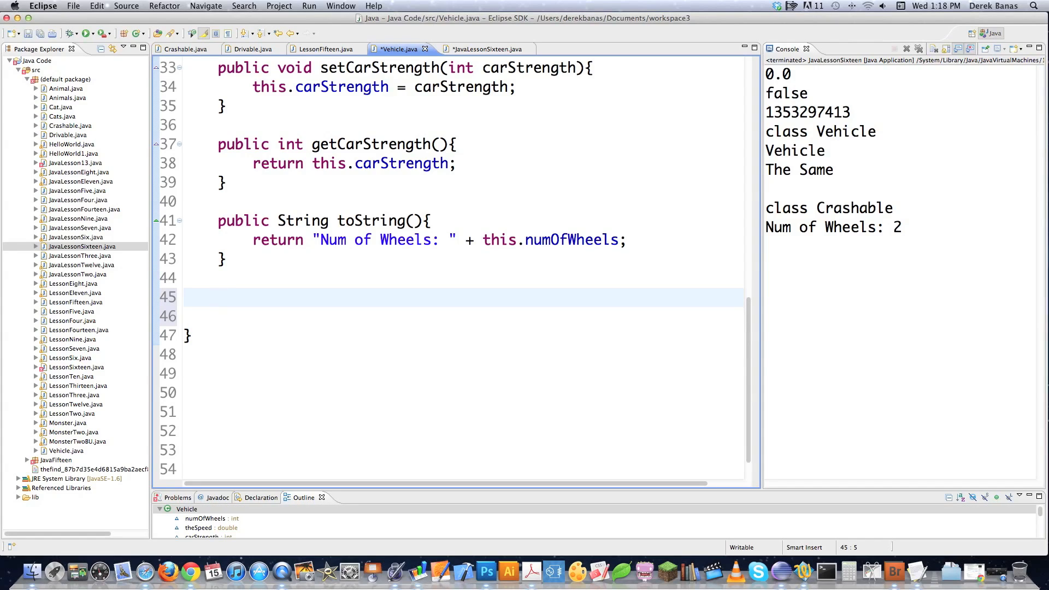
{"action": "type", "text": "publi"}
{"action": "type", "text": "c Object c"}
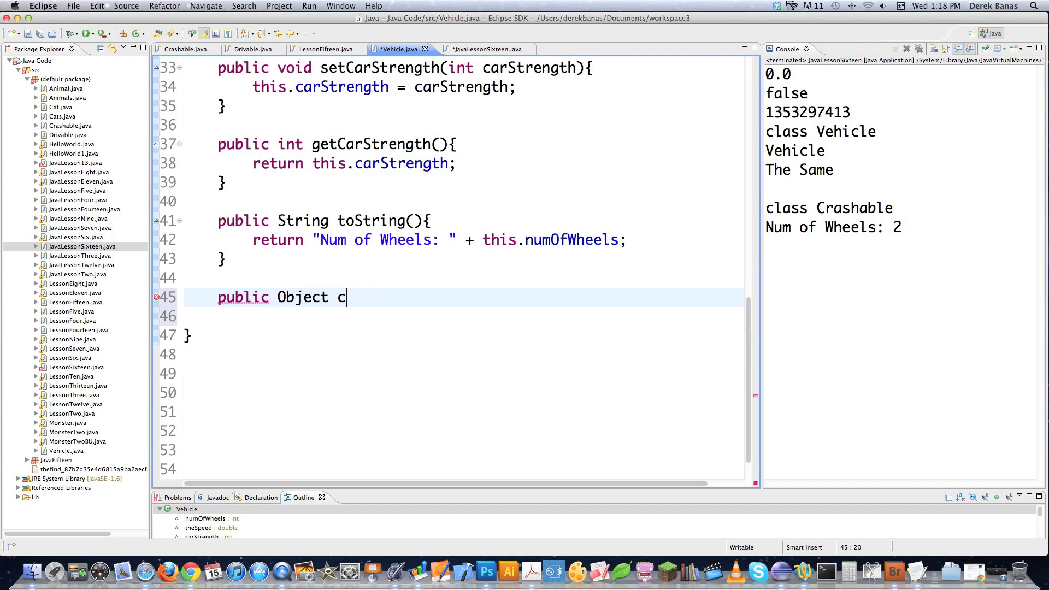
{"action": "type", "text": "losne"}
{"action": "type", "text": "(){"}
Step: Write clone()'s body with a try block casting super.clone() to Vehicle
{"action": "key", "text": "Return"}
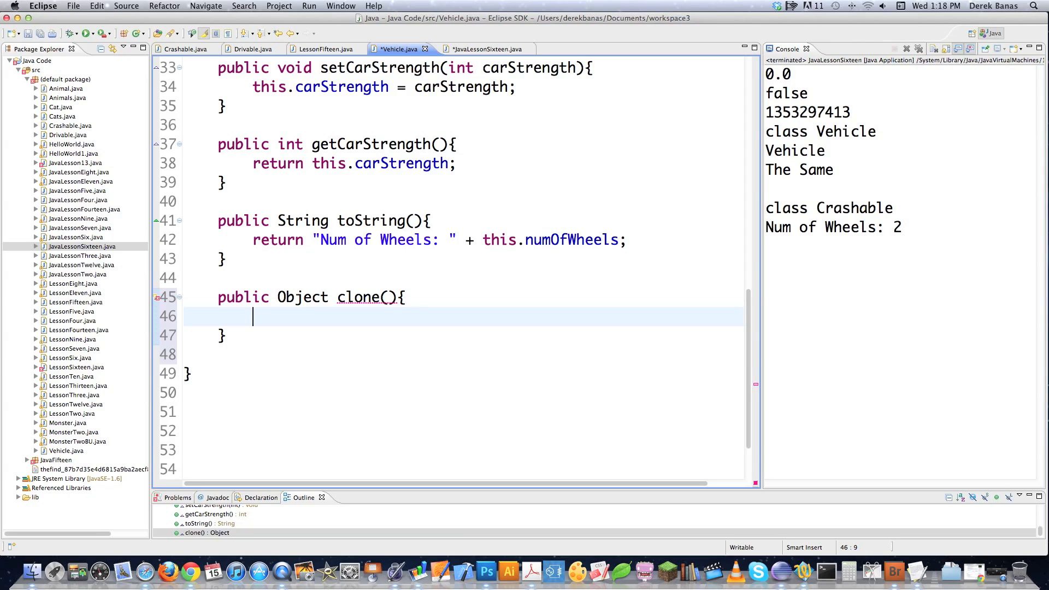
{"action": "type", "text": "Vehicl"}
{"action": "type", "text": "e car;"}
{"action": "key", "text": "Return"}
{"action": "key", "text": "Return"}
{"action": "type", "text": "try"}
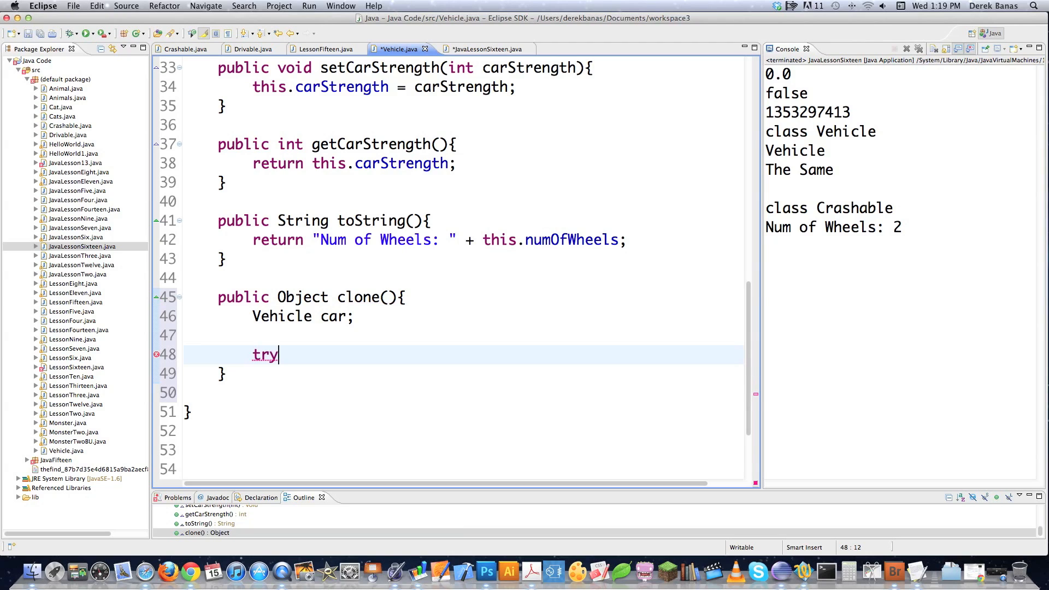
{"action": "type", "text": "{"}
{"action": "key", "text": "Return"}
{"action": "type", "text": "car ="}
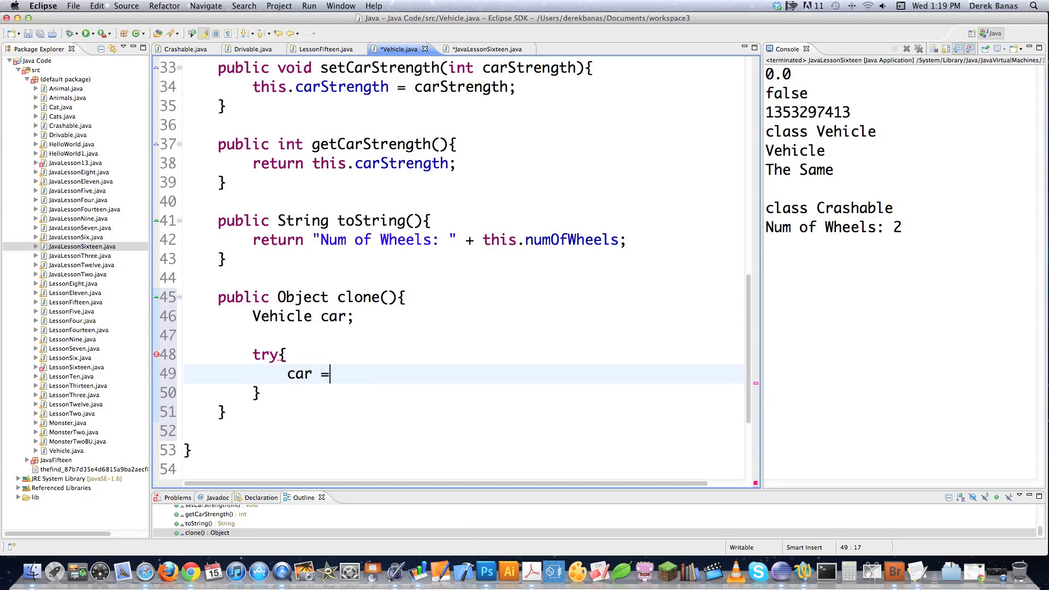
{"action": "type", "text": " (Vehicle"}
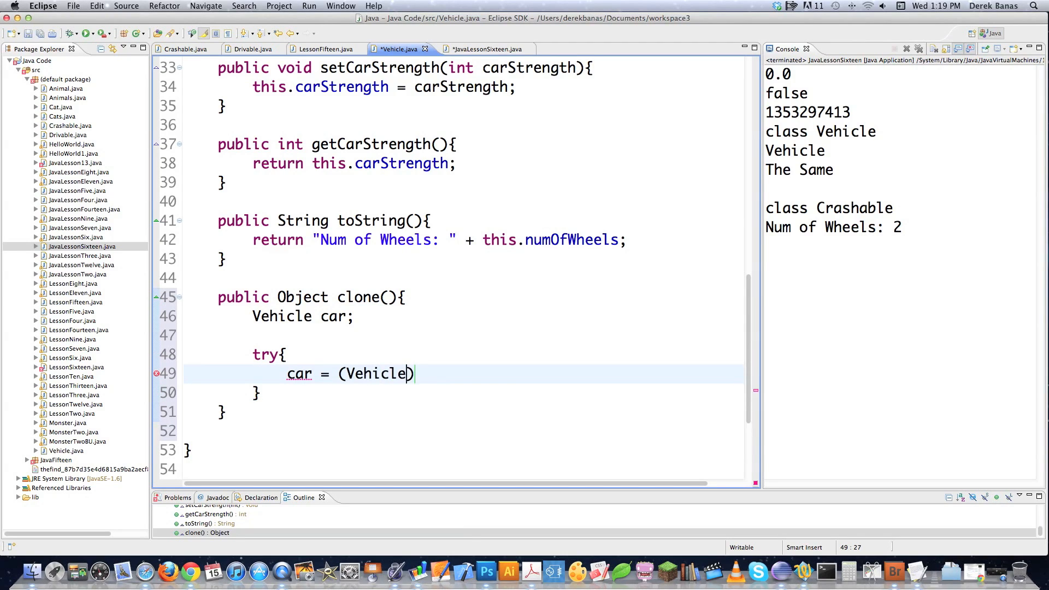
{"action": "key", "text": "Right"}
{"action": "type", "text": "sup"}
{"action": "type", "text": "er.clone();"}
{"action": "key", "text": "Down"}
{"action": "key", "text": "Down"}
{"action": "key", "text": "Down"}
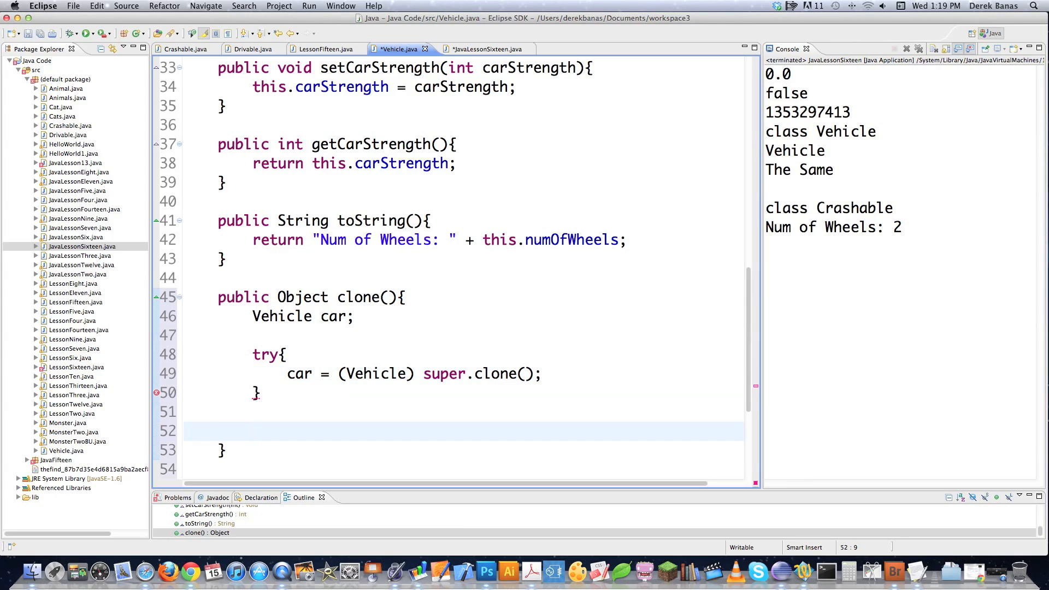
{"action": "type", "text": "catch("}
{"action": "type", "text": "Cl"}
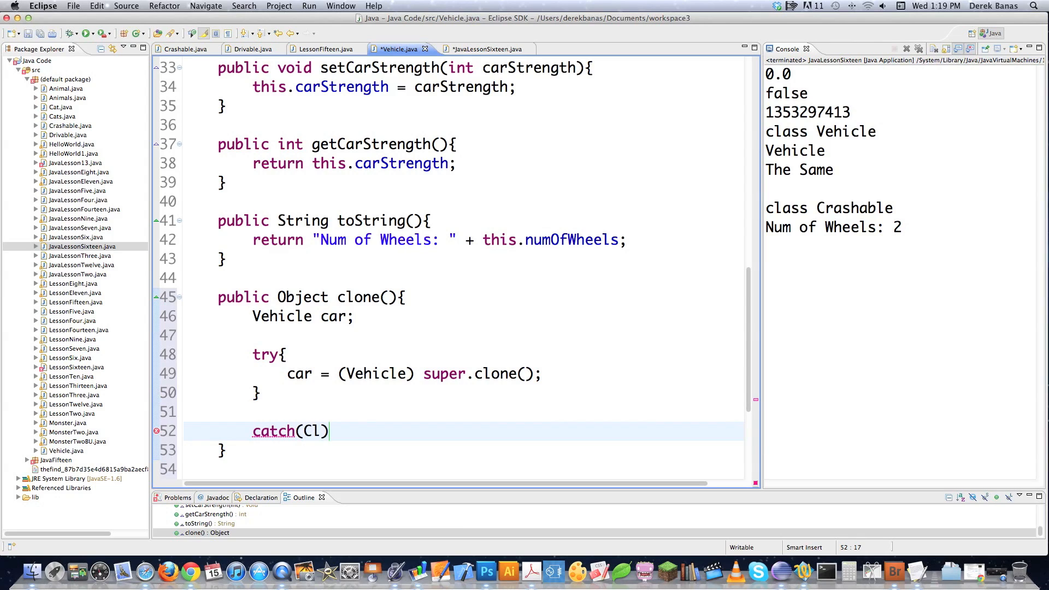
{"action": "type", "text": "oneNotS"}
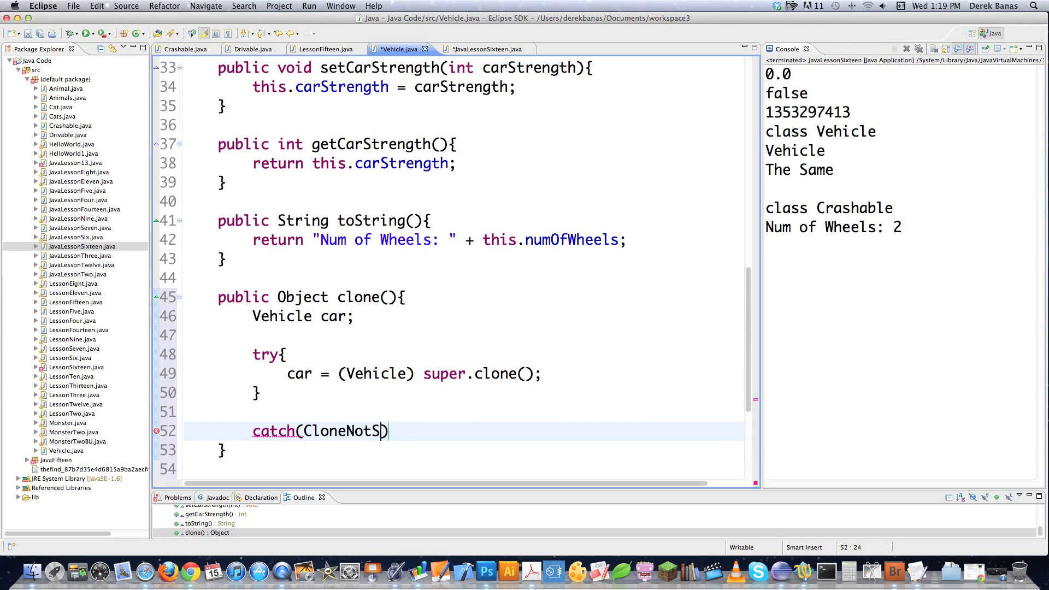
{"action": "type", "text": "upportedException e"}
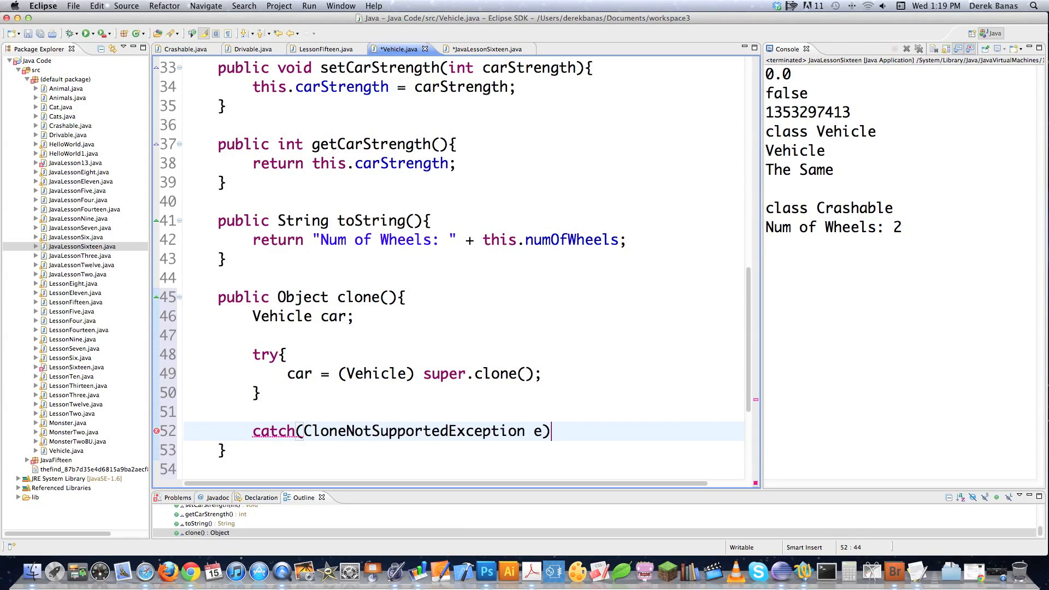
Step: Catch CloneNotSupportedException returning null, save Vehicle.java, and go back to JavaLessonSixteen.java
{"action": "key", "text": "Right"}
{"action": "type", "text": "{"}
{"action": "key", "text": "Return"}
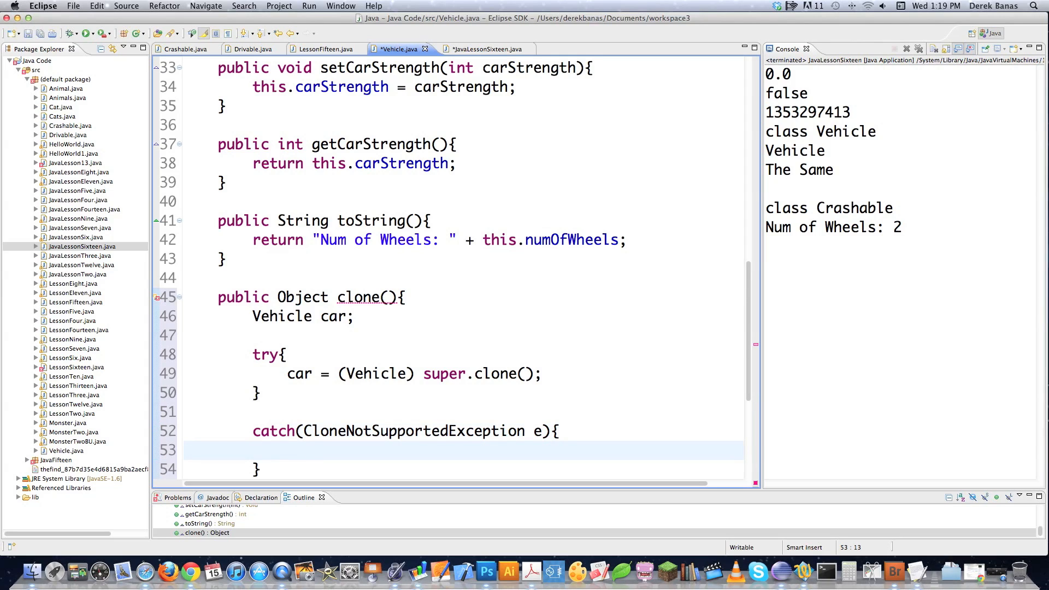
{"action": "type", "text": "return"}
{"action": "type", "text": " null;"}
{"action": "key", "text": "Return"}
{"action": "type", "text": "return"}
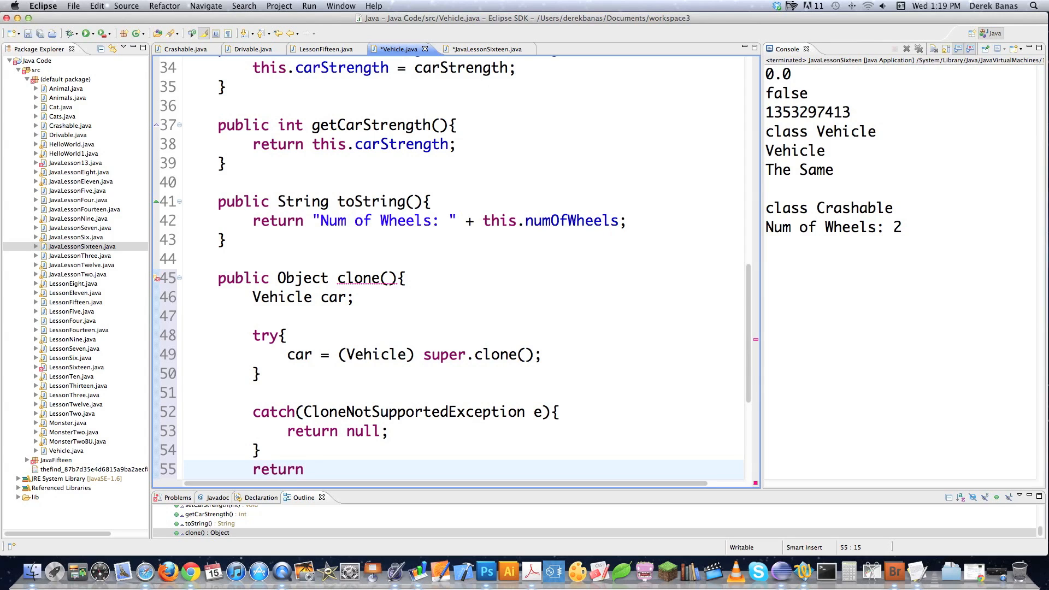
{"action": "type", "text": " car;"}
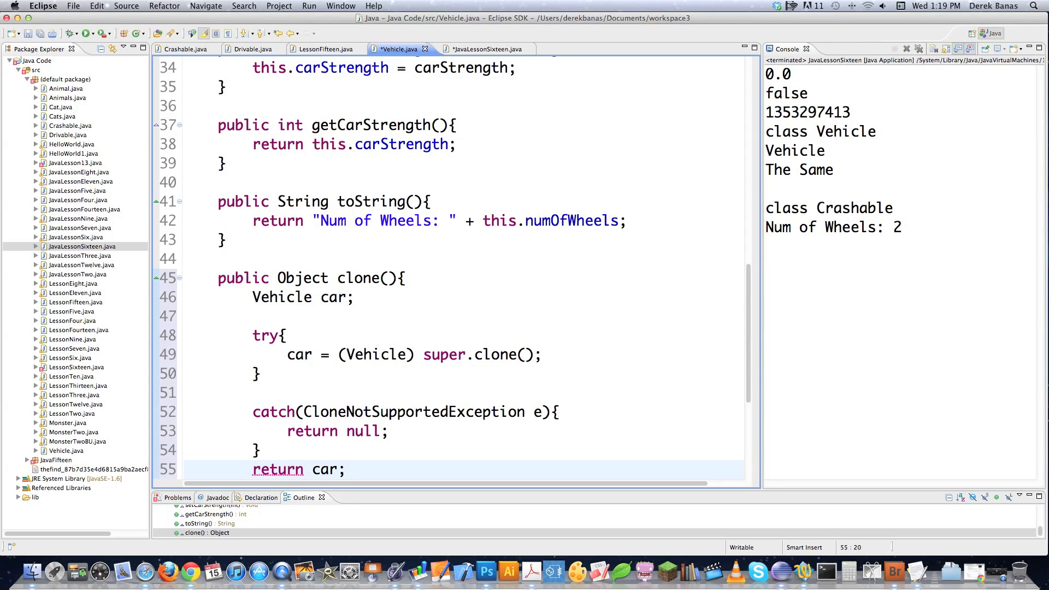
{"action": "scroll", "coordinate": [425, 232], "scroll_direction": "down", "scroll_amount": 5}
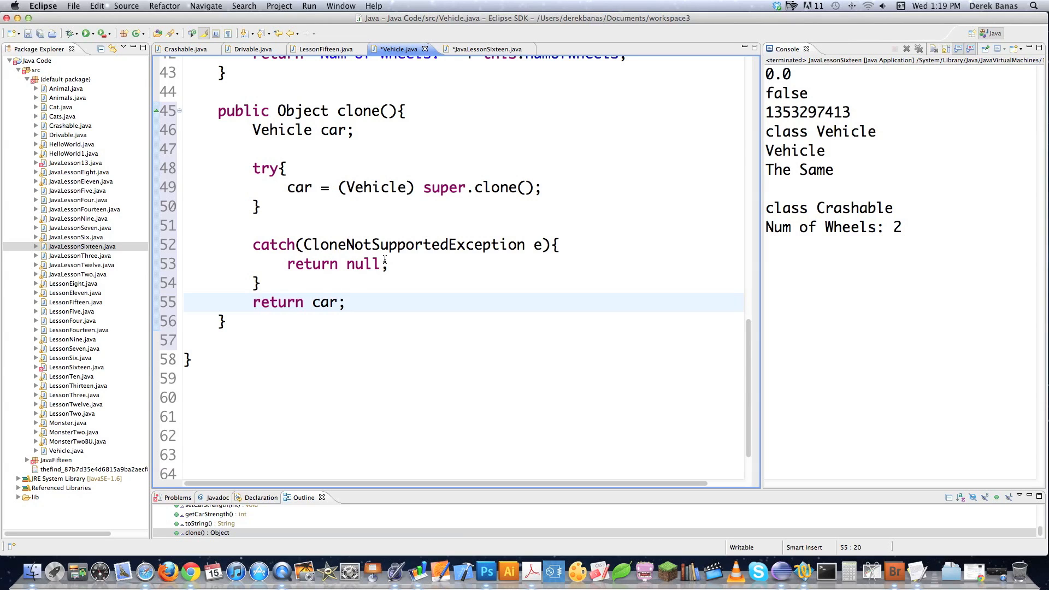
{"action": "key", "text": "super+s"}
{"action": "left_click", "coordinate": [485, 49]}
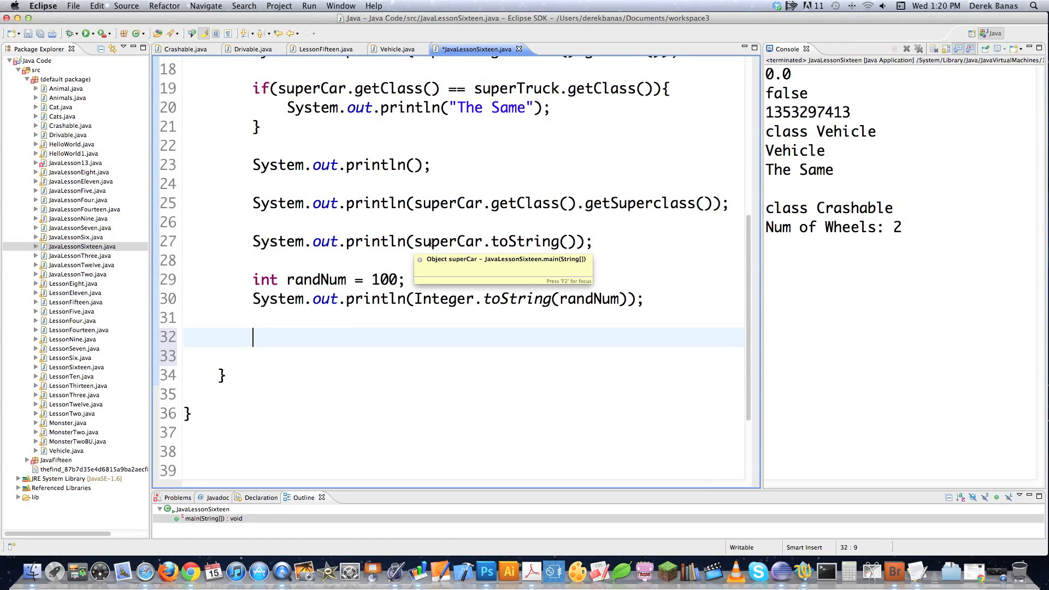
{"action": "type", "text": "super"}
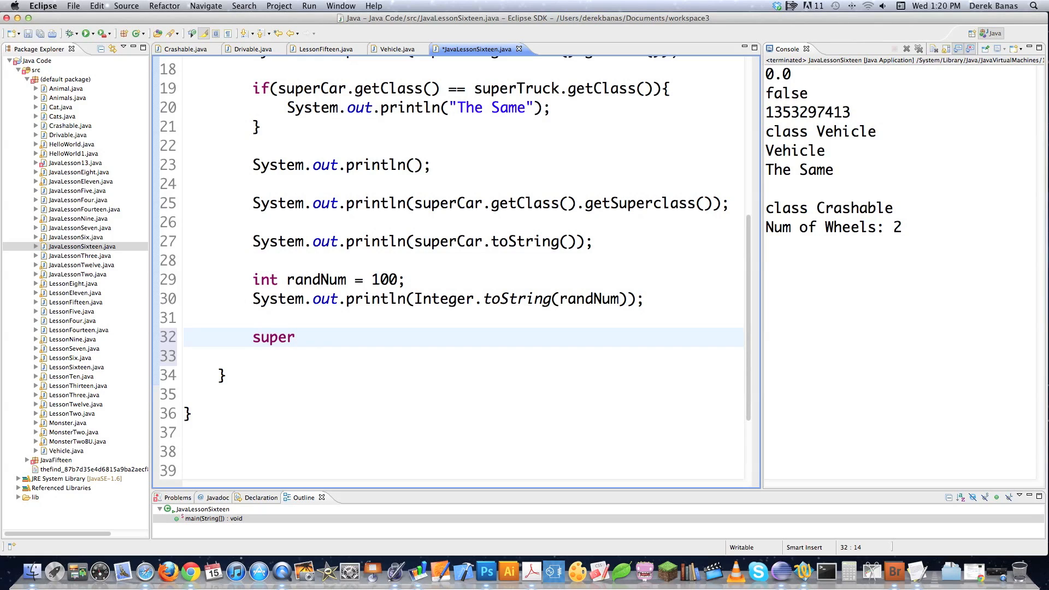
{"action": "type", "text": "Truck.set"}
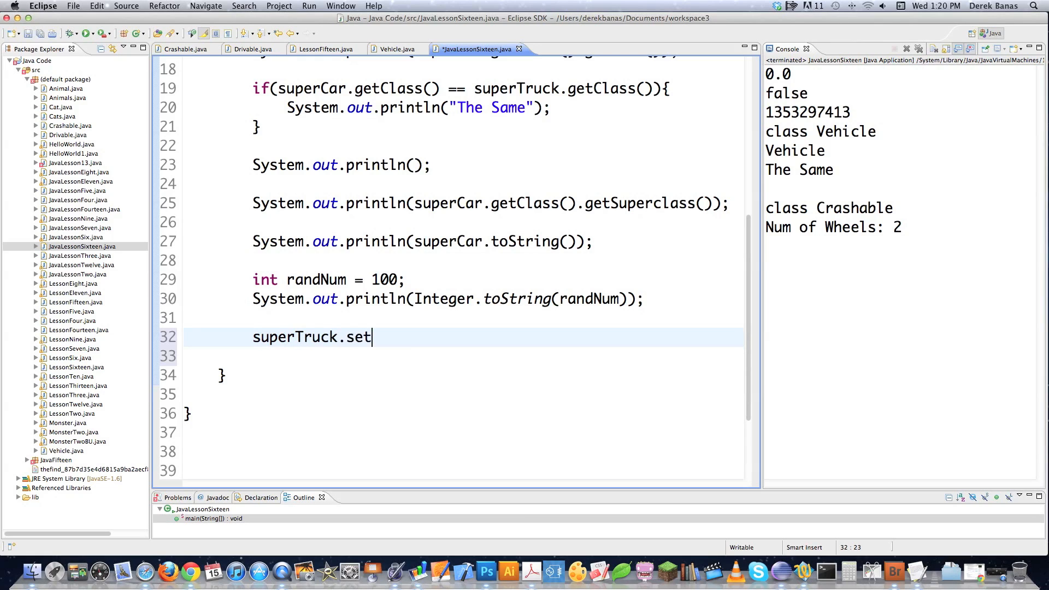
{"action": "type", "text": "Wheels(6);"}
{"action": "key", "text": "Return"}
{"action": "key", "text": "Return"}
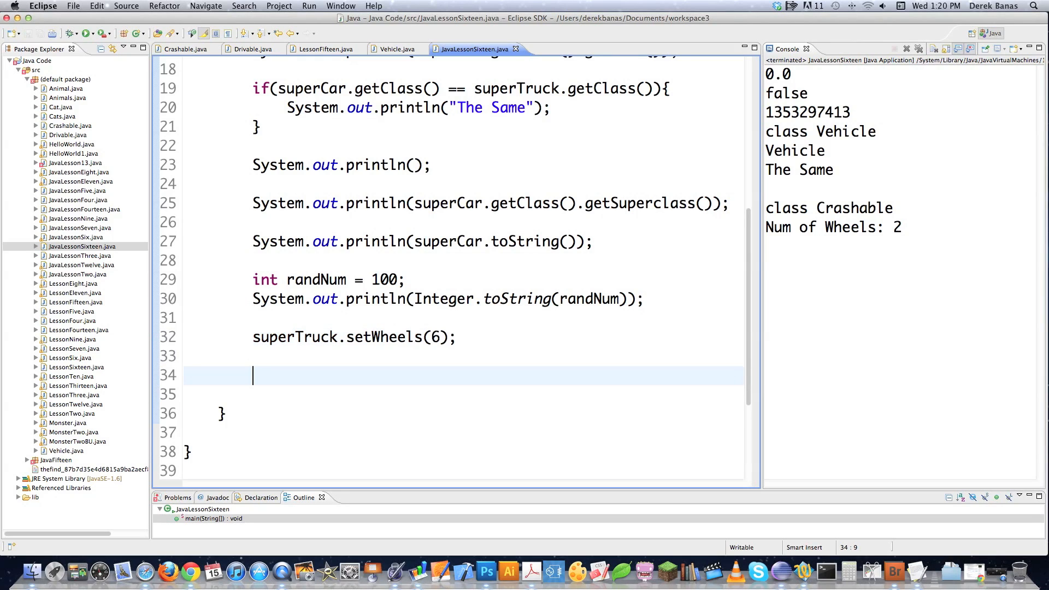
{"action": "type", "text": "Vehicle"}
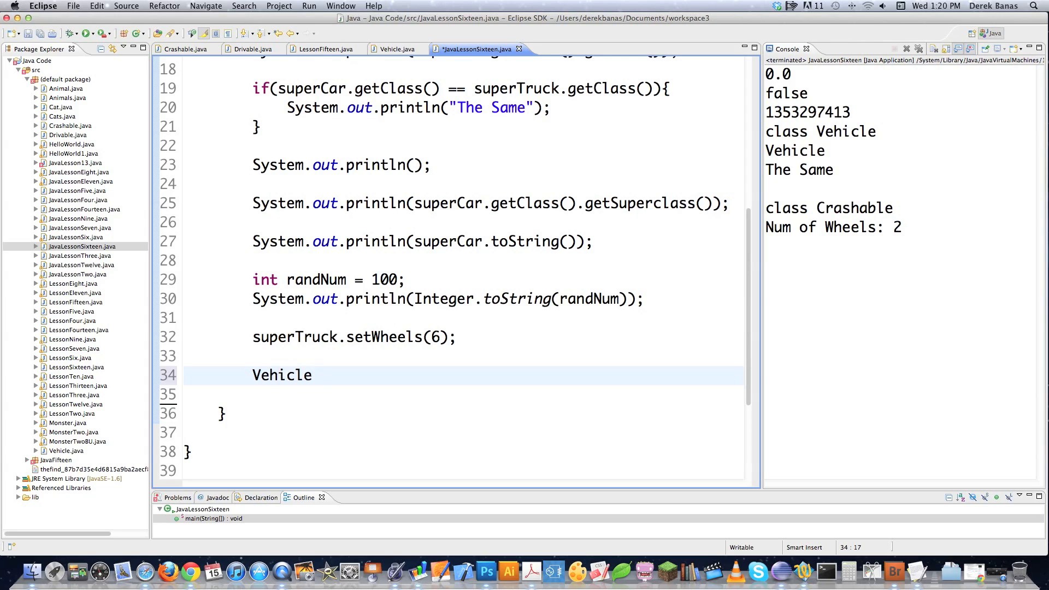
{"action": "type", "text": " superTruck2"}
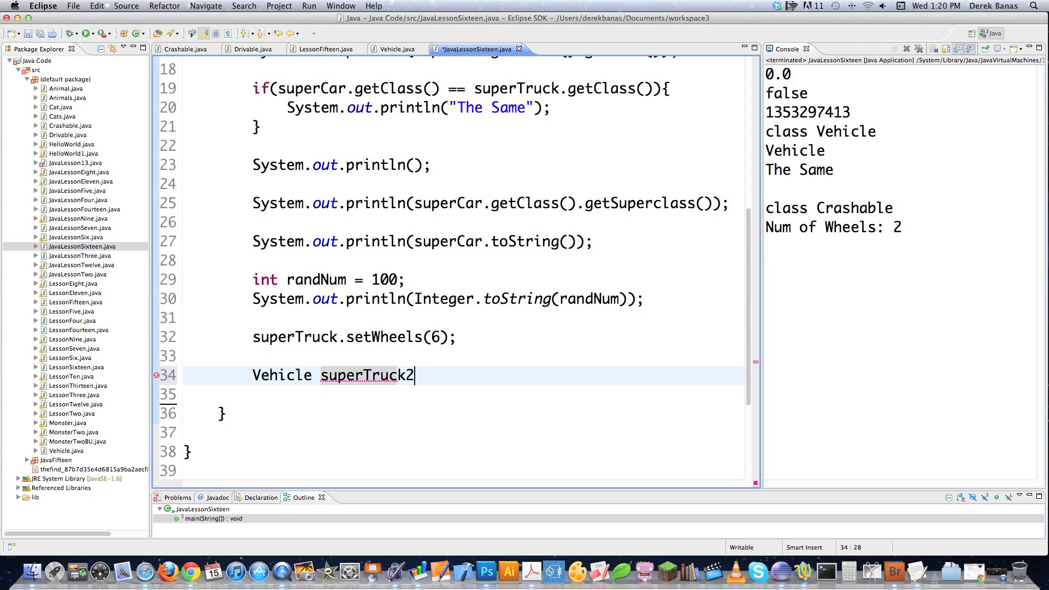
{"action": "type", "text": " = "}
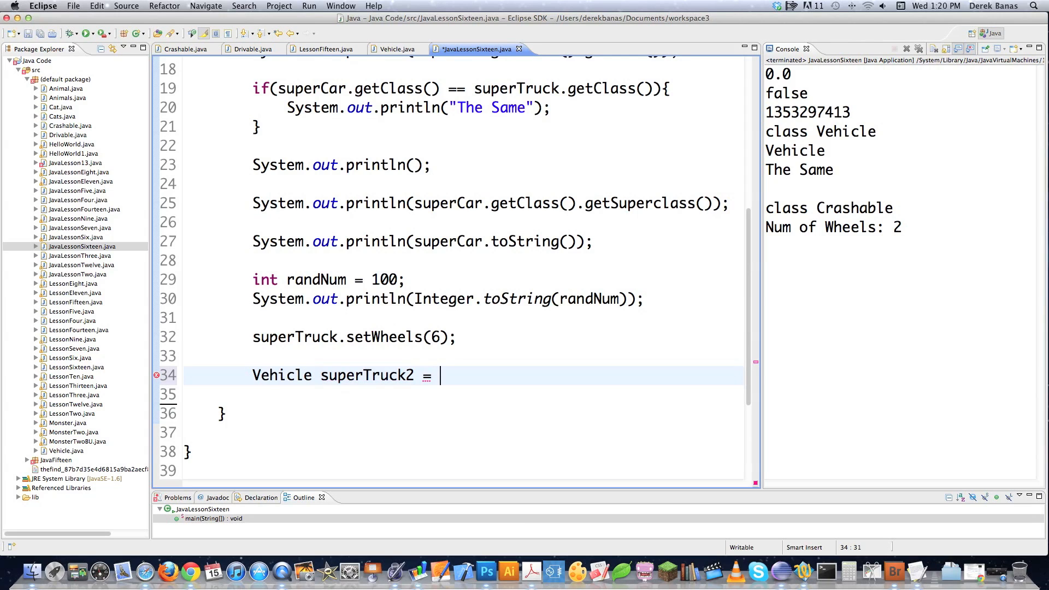
{"action": "type", "text": "(Vehicle"}
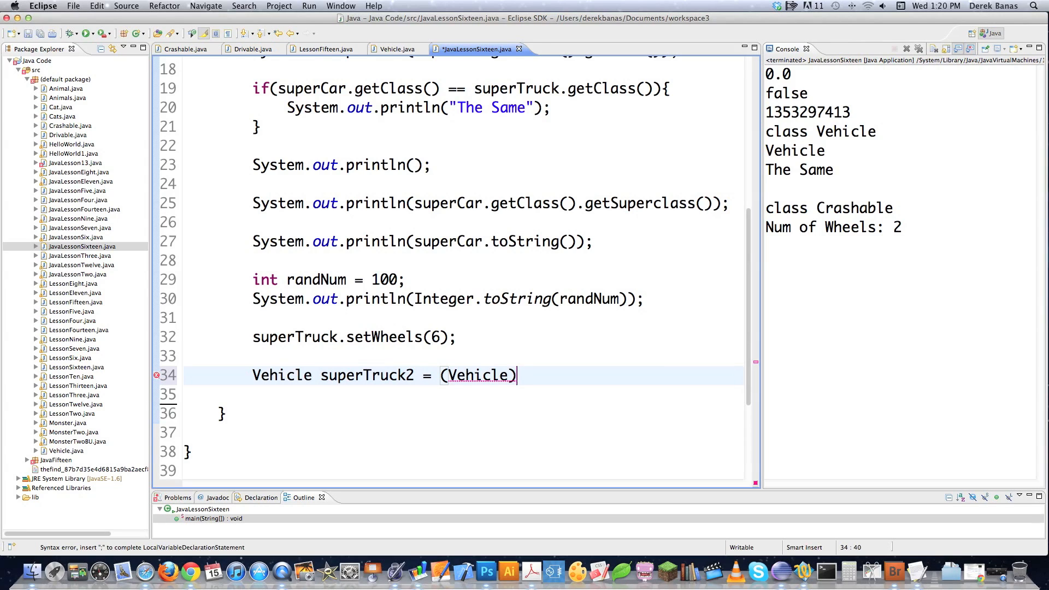
{"action": "key", "text": "Right"}
{"action": "type", "text": "s"}
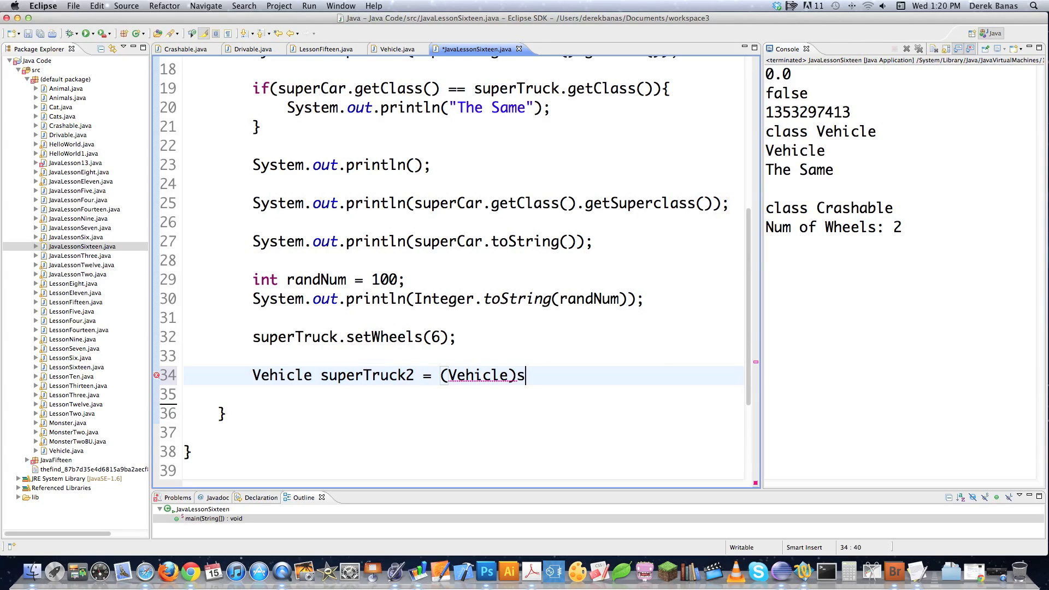
{"action": "type", "text": "uperTru"}
{"action": "type", "text": "ck.clone"}
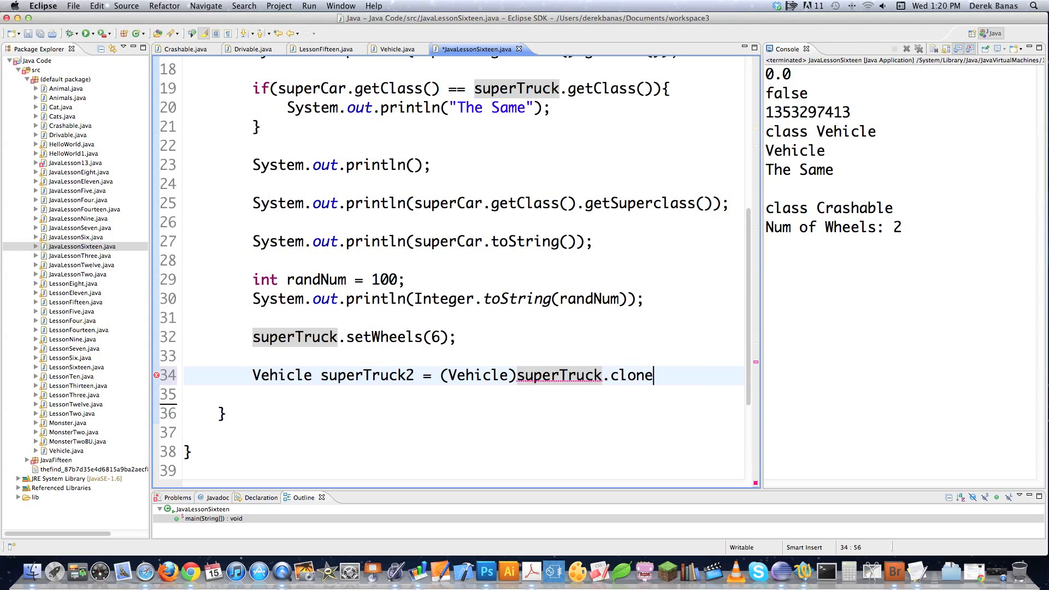
{"action": "type", "text": "();"}
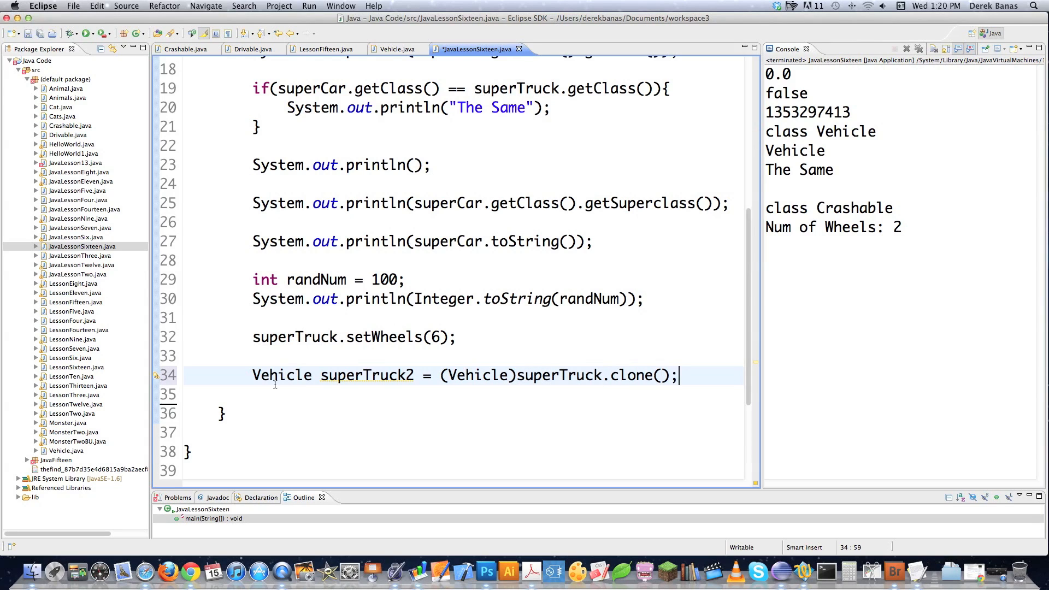
{"action": "key", "text": "super+s"}
{"action": "mouse_move", "coordinate": [398, 49]}
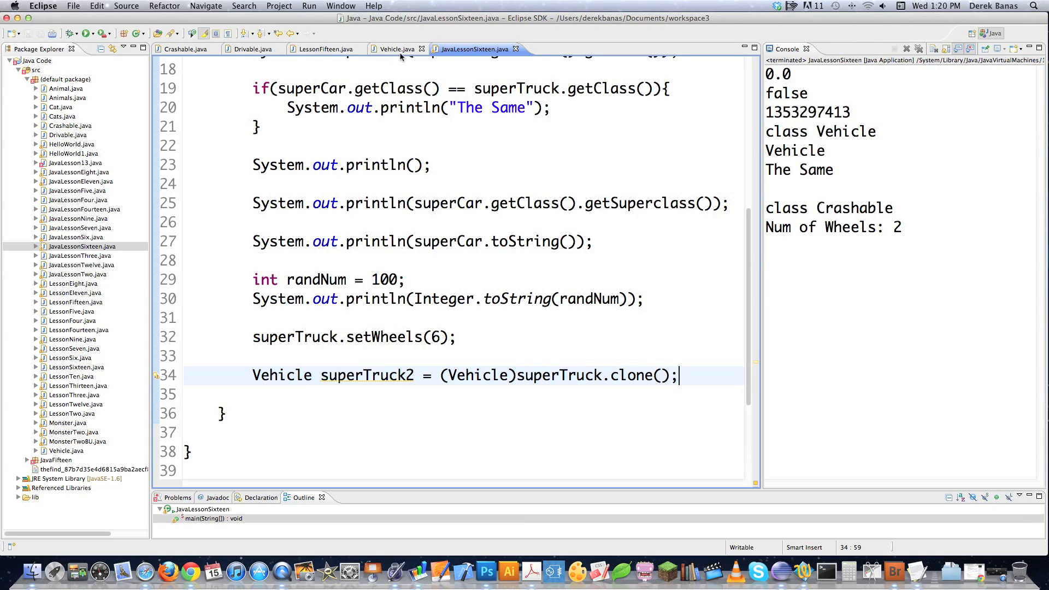
{"action": "left_click", "coordinate": [399, 49]}
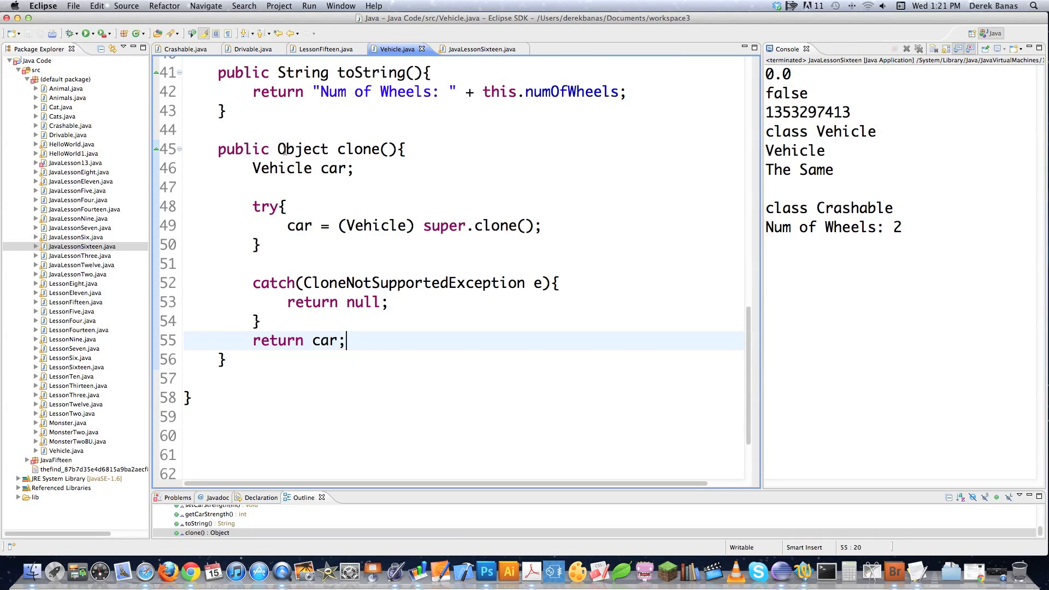
{"action": "left_click_drag", "start_coordinate": [278, 150], "coordinate": [329, 150]}
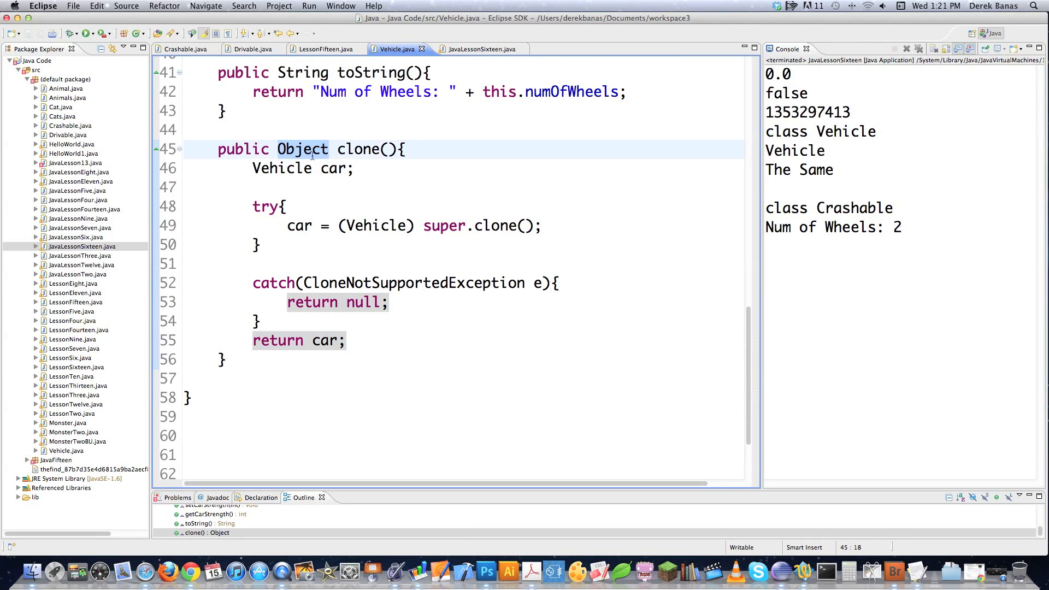
{"action": "left_click", "coordinate": [483, 49]}
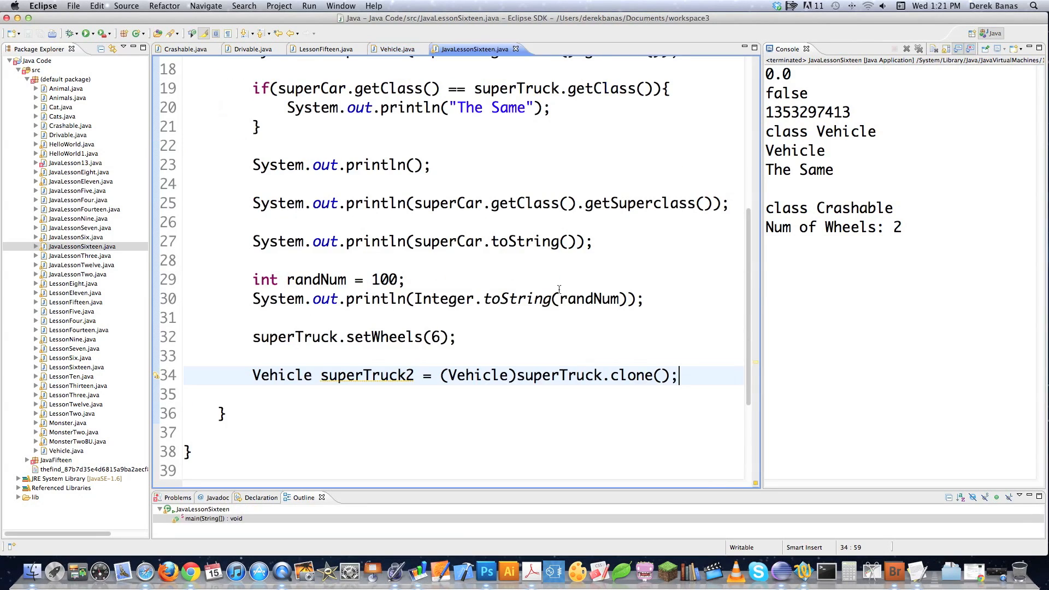
Step: Add println lines for superTruck.getWheels() and superTruck2.getWheels() after the clone statement
{"action": "left_click_drag", "start_coordinate": [440, 375], "coordinate": [516, 375]}
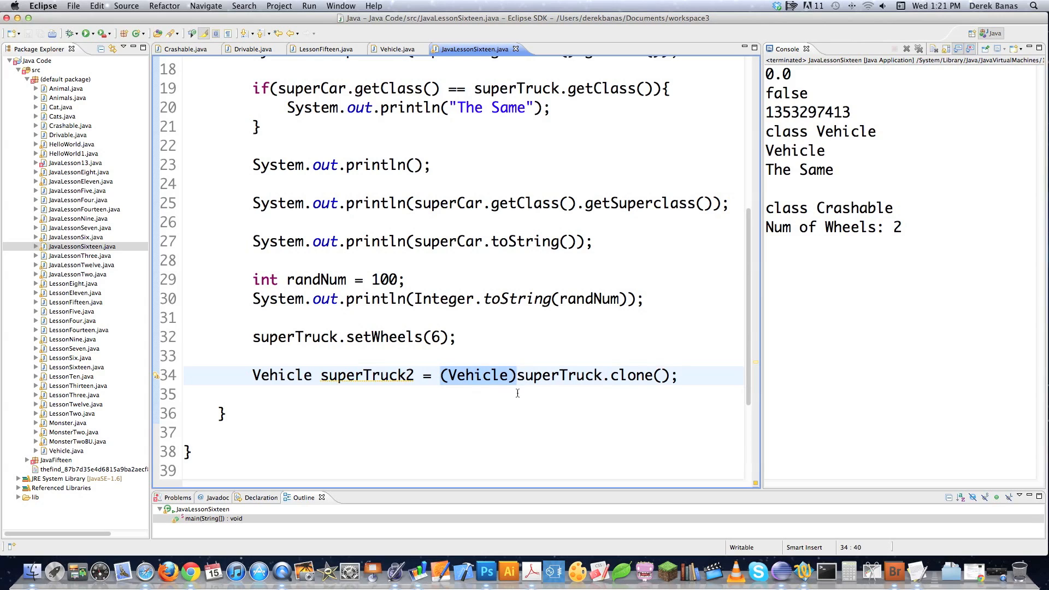
{"action": "left_click", "coordinate": [686, 374]}
{"action": "key", "text": "Return"}
{"action": "key", "text": "Return"}
{"action": "type", "text": "System.out.println("}
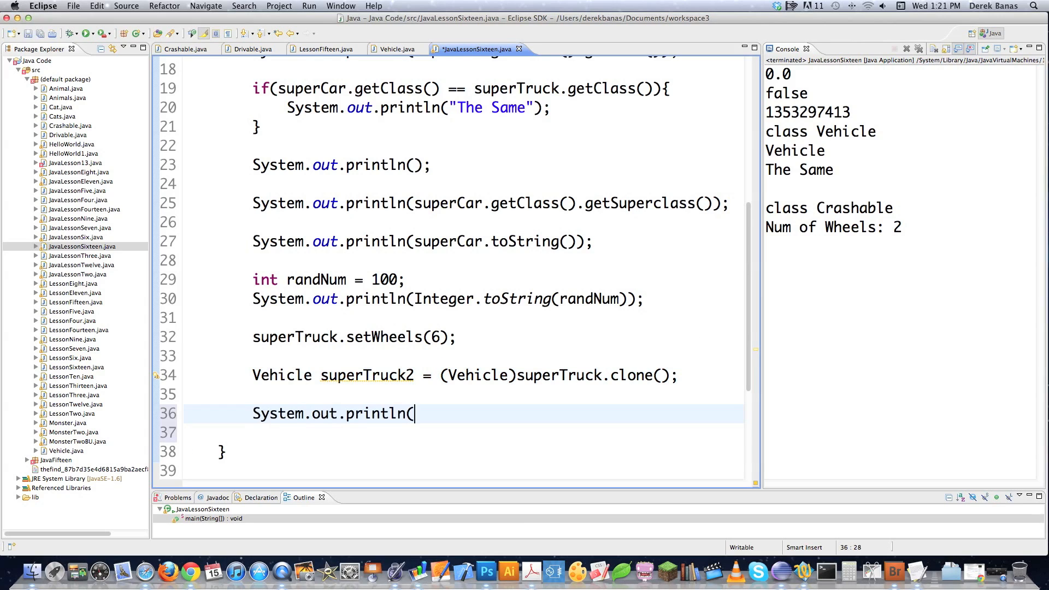
{"action": "type", "text": "superTruc"}
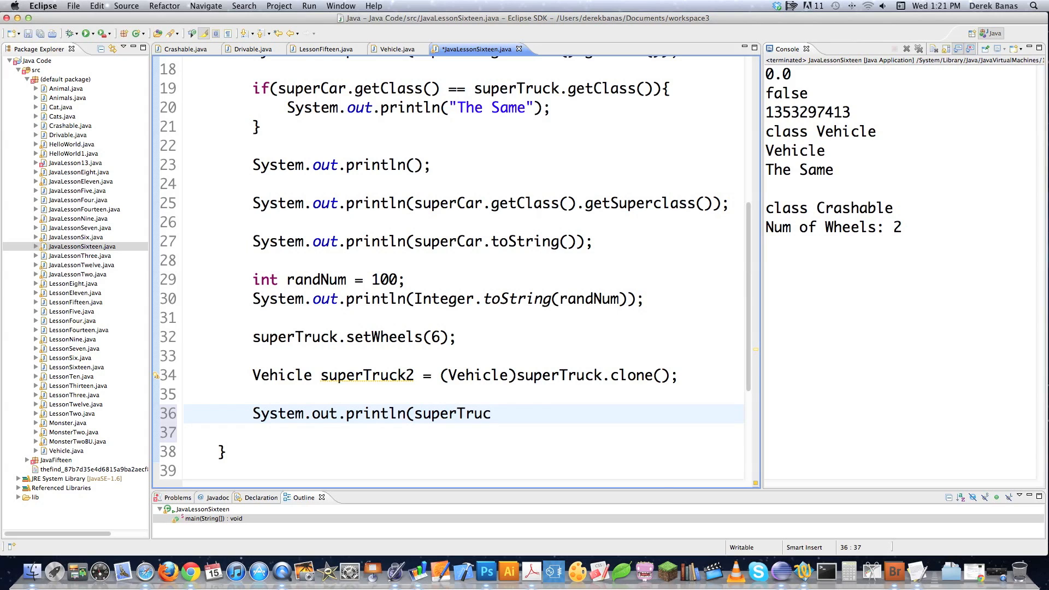
{"action": "type", "text": "k.getWheels());"}
{"action": "key", "text": "shift+Home"}
{"action": "key", "text": "super+c"}
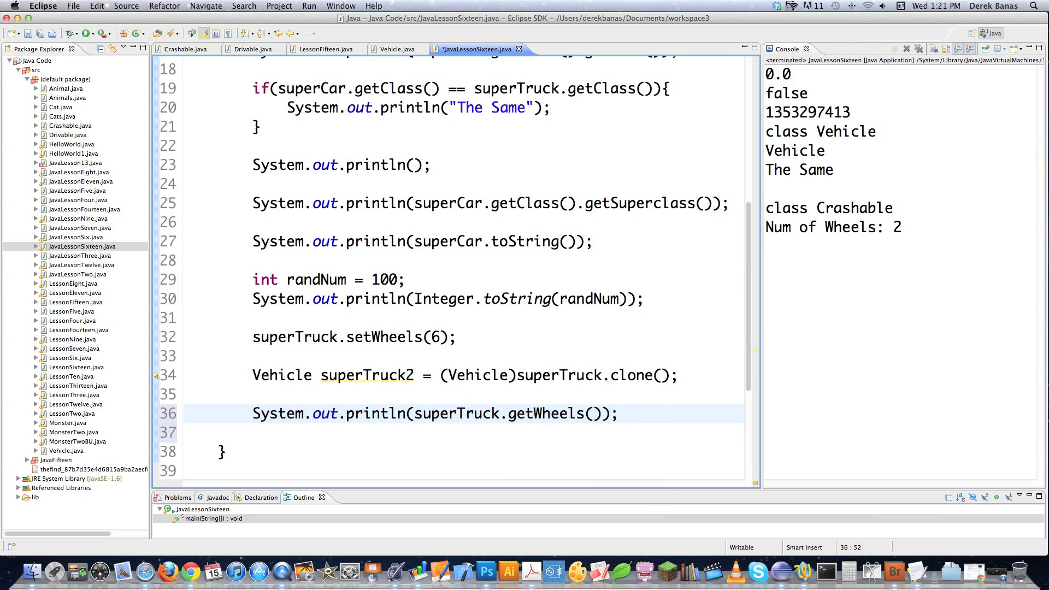
{"action": "key", "text": "ctrl+alt+Down"}
{"action": "left_click", "coordinate": [498, 435]}
{"action": "type", "text": "2.getWheels());"}
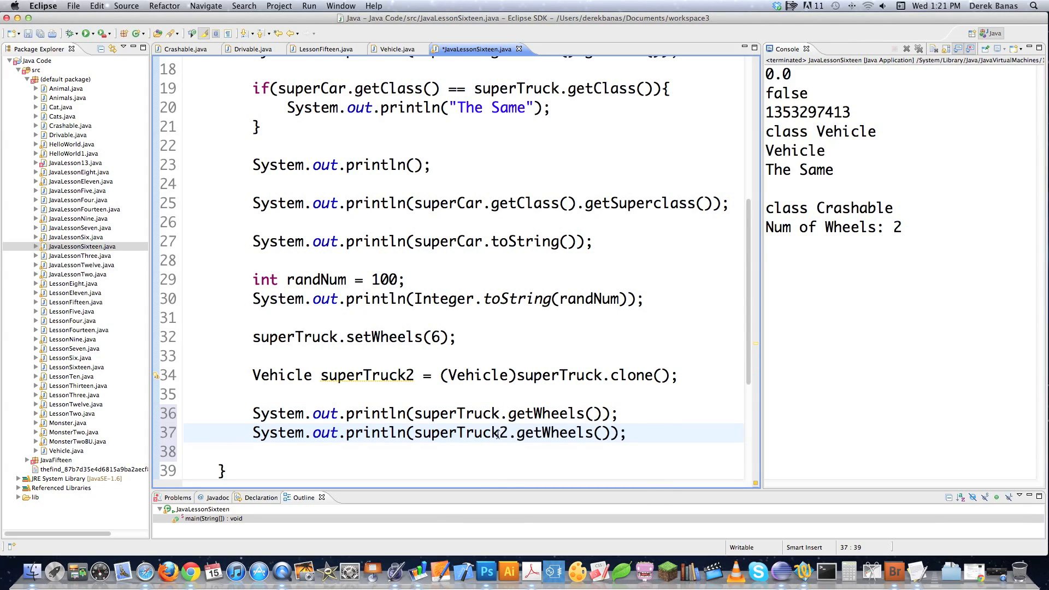
Step: Run the program past the workspace-errors prompt so the console shows 100, 6 and 6
{"action": "left_click", "coordinate": [85, 33]}
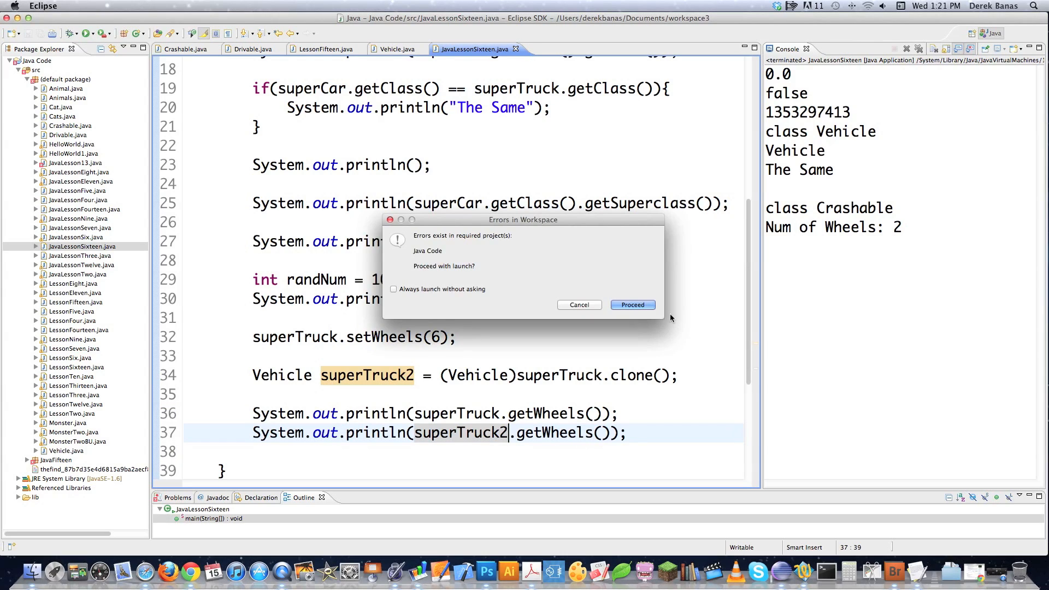
{"action": "left_click", "coordinate": [634, 306]}
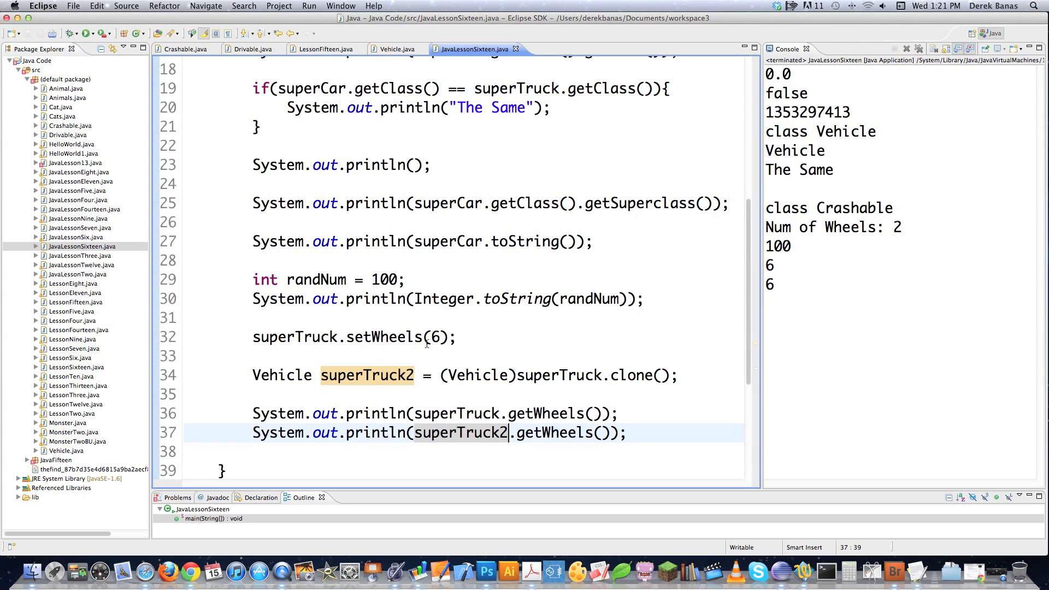
{"action": "left_click_drag", "start_coordinate": [432, 337], "coordinate": [444, 337]}
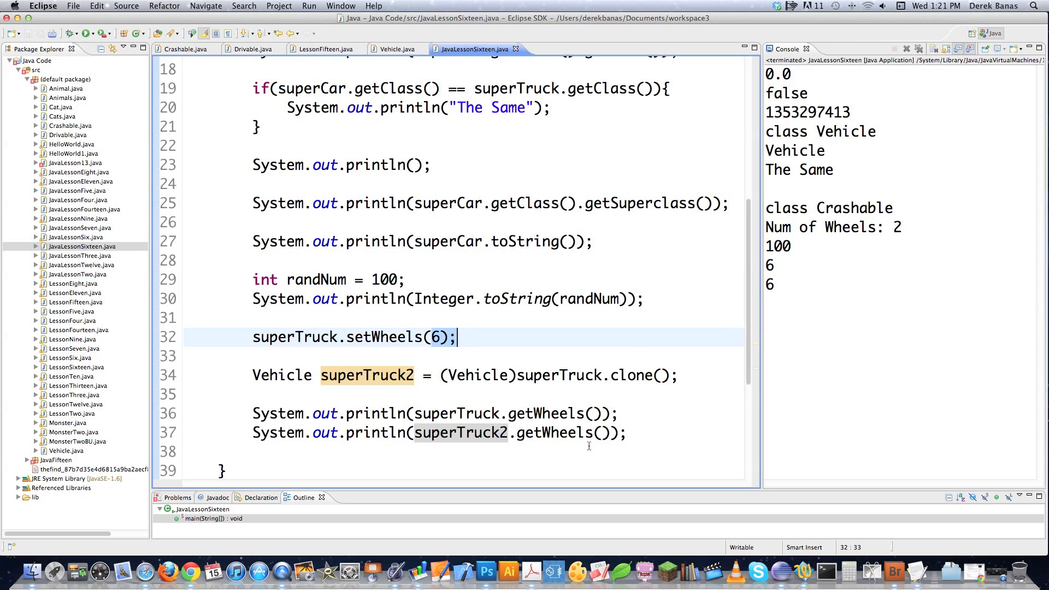
{"action": "scroll", "coordinate": [588, 446], "scroll_direction": "down", "scroll_amount": 5}
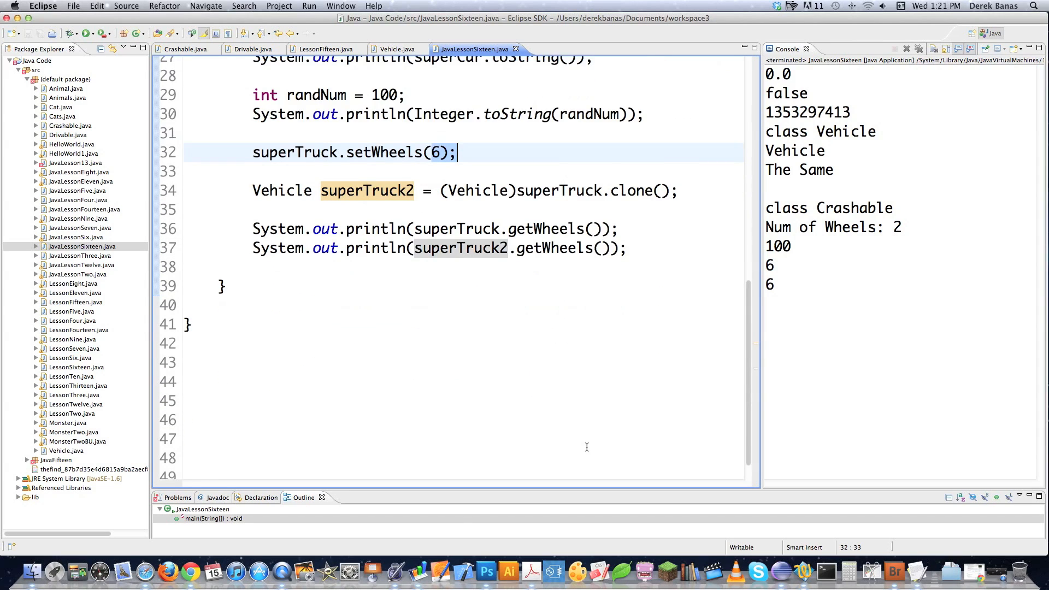
{"action": "left_click", "coordinate": [656, 247]}
{"action": "key", "text": "Return"}
{"action": "key", "text": "Return"}
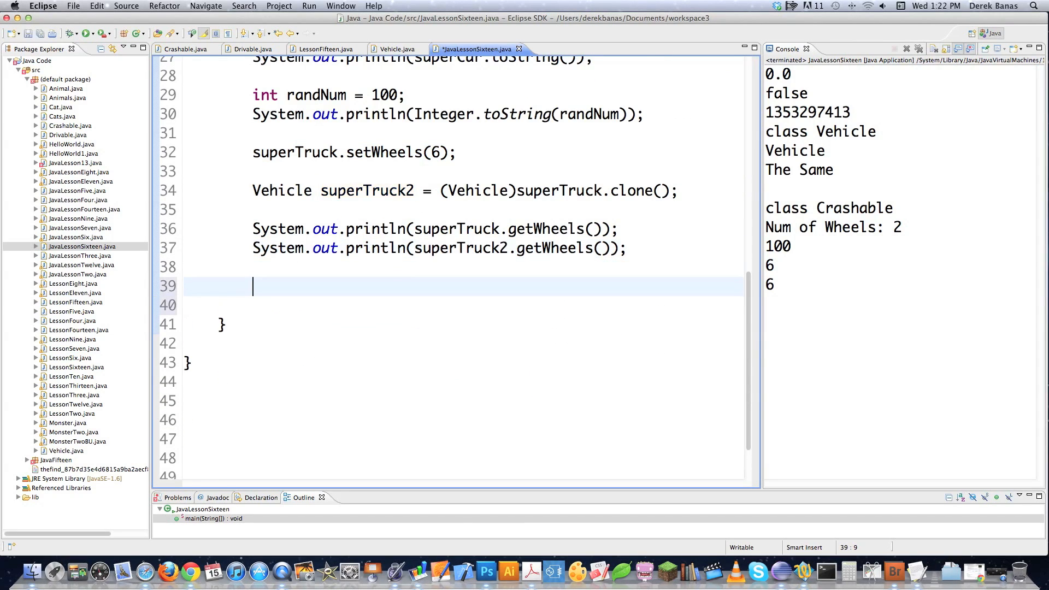
Step: Add println lines for superTruck.hashCode() and superTruck2.hashCode() below the wheel prints
{"action": "key", "text": "super+v"}
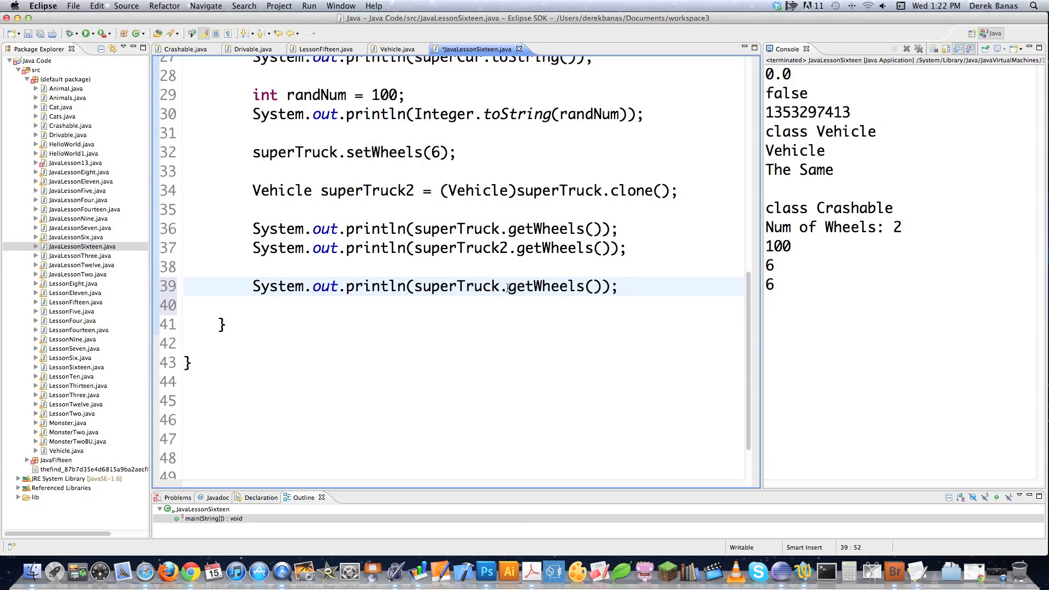
{"action": "left_click_drag", "start_coordinate": [506, 286], "coordinate": [587, 287]}
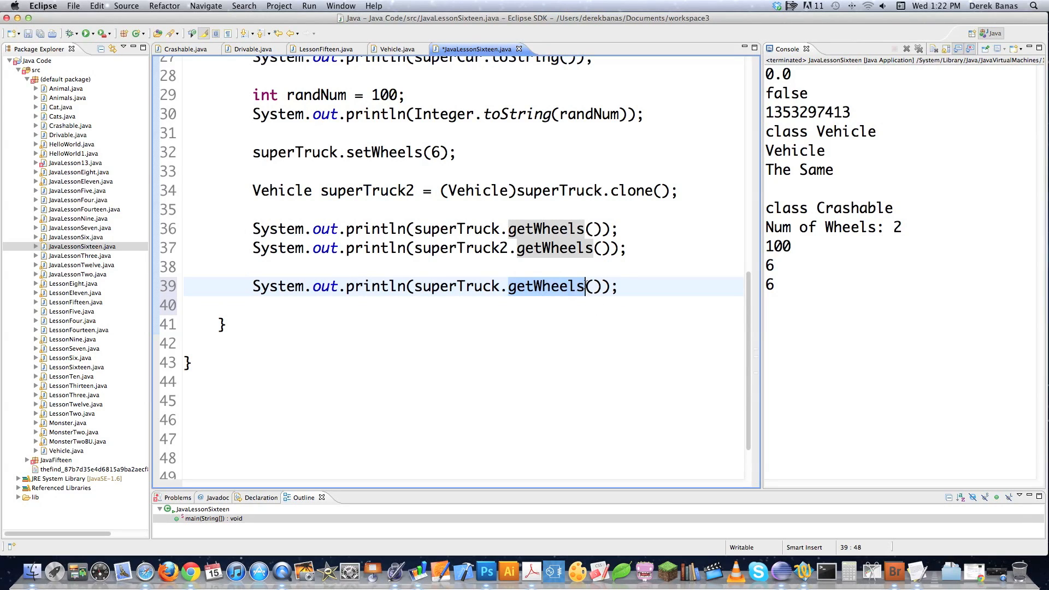
{"action": "type", "text": "hash"}
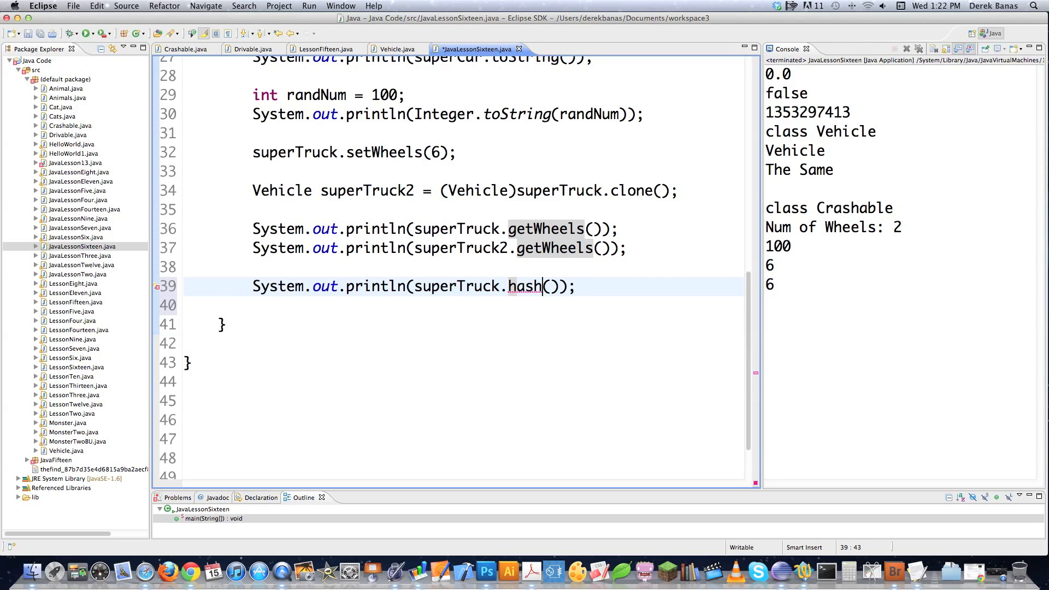
{"action": "type", "text": "Code"}
{"action": "key", "text": "End"}
{"action": "key", "text": "Return"}
{"action": "type", "text": "System.out.println(superTruck.getWheels());"}
{"action": "left_click", "coordinate": [502, 306]}
{"action": "type", "text": "2"}
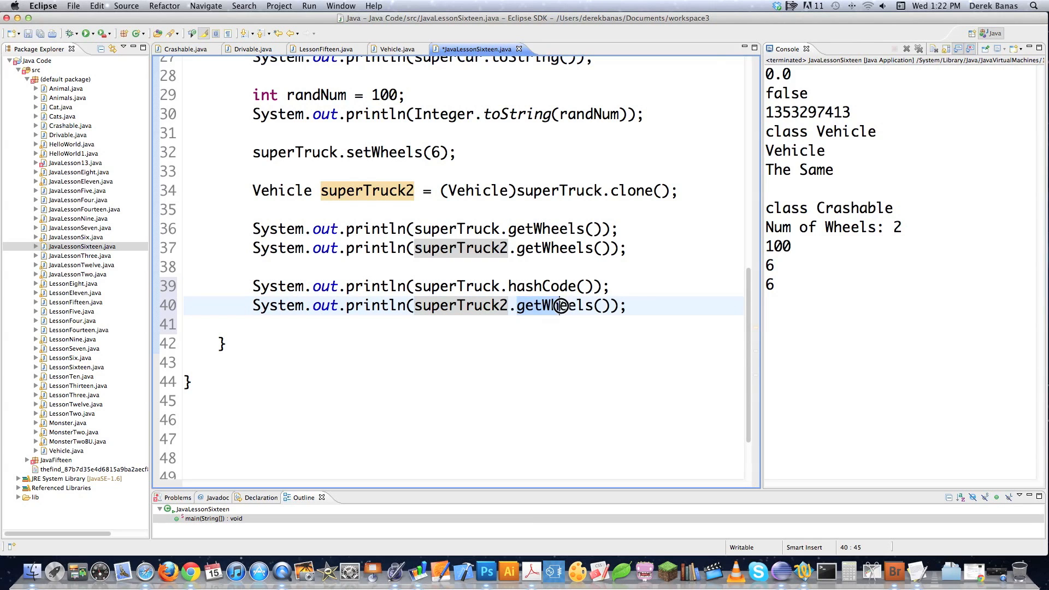
{"action": "left_click_drag", "start_coordinate": [517, 306], "coordinate": [592, 306]}
{"action": "type", "text": "hashCode"}
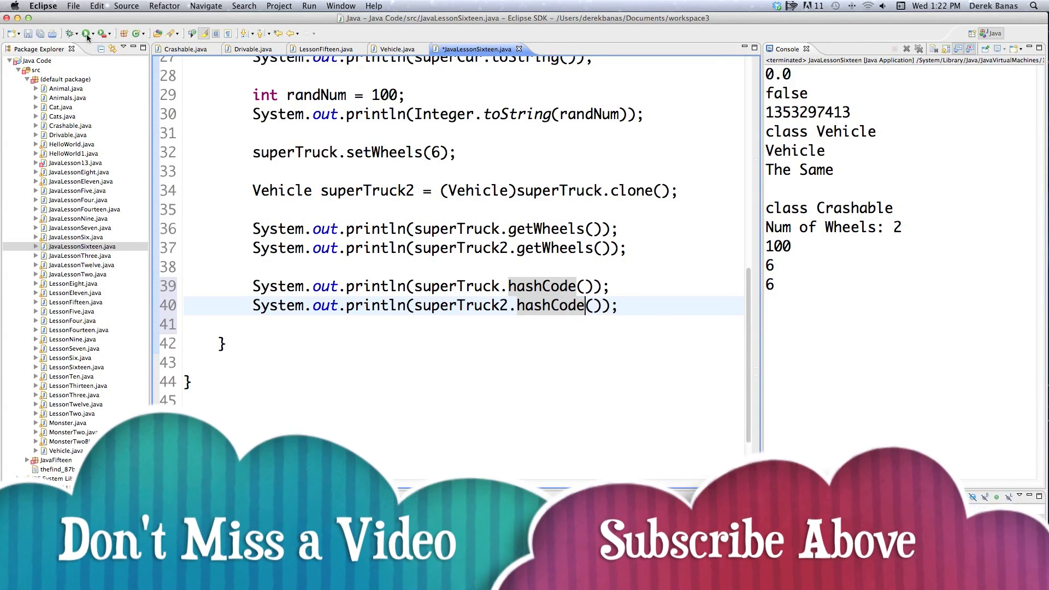
Step: Run the program, saving and proceeding, so the console shows two different hashCodes
{"action": "key", "text": "super+F11"}
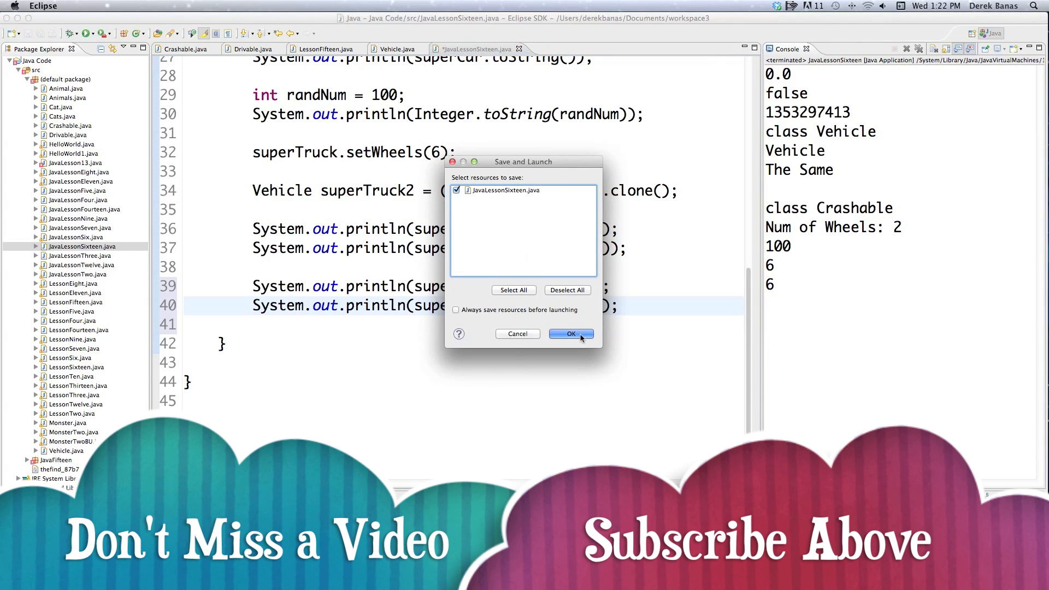
{"action": "left_click", "coordinate": [582, 338]}
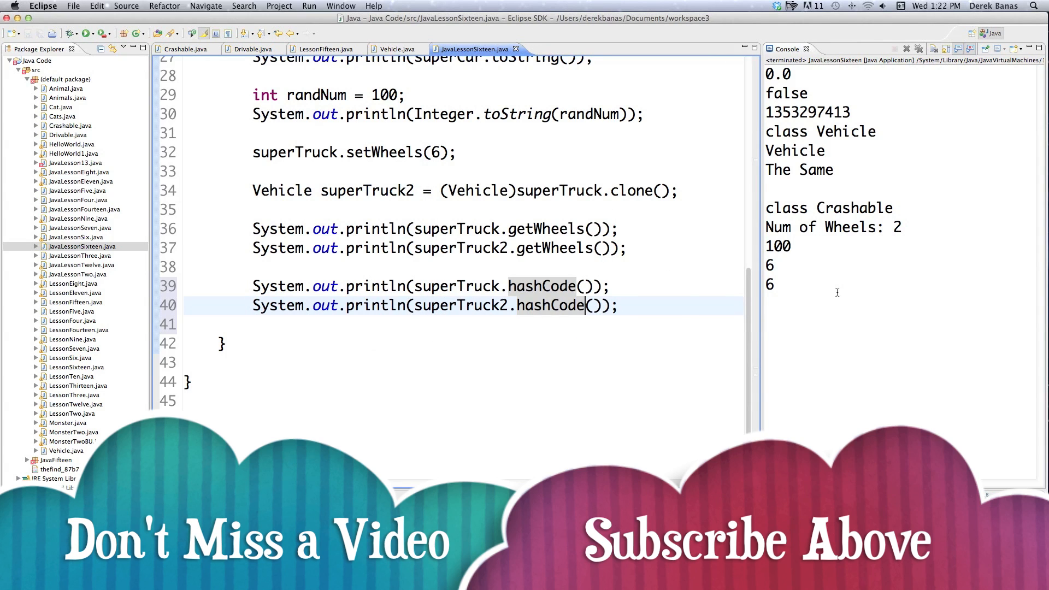
{"action": "left_click", "coordinate": [632, 306]}
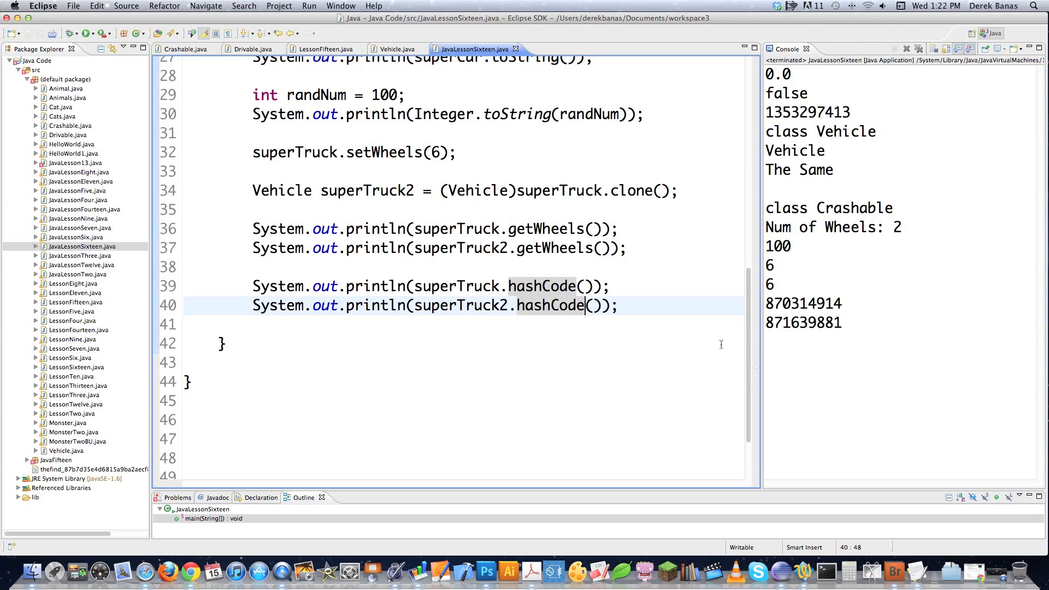
{"action": "key", "text": "End"}
{"action": "key", "text": "Return"}
{"action": "key", "text": "Return"}
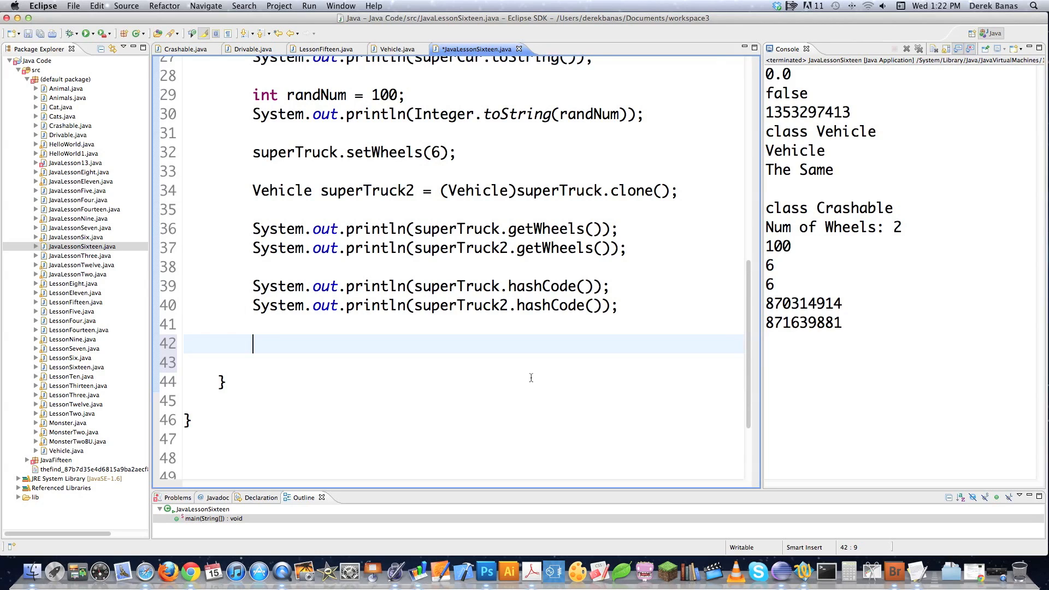
{"action": "type", "text": "Object A"}
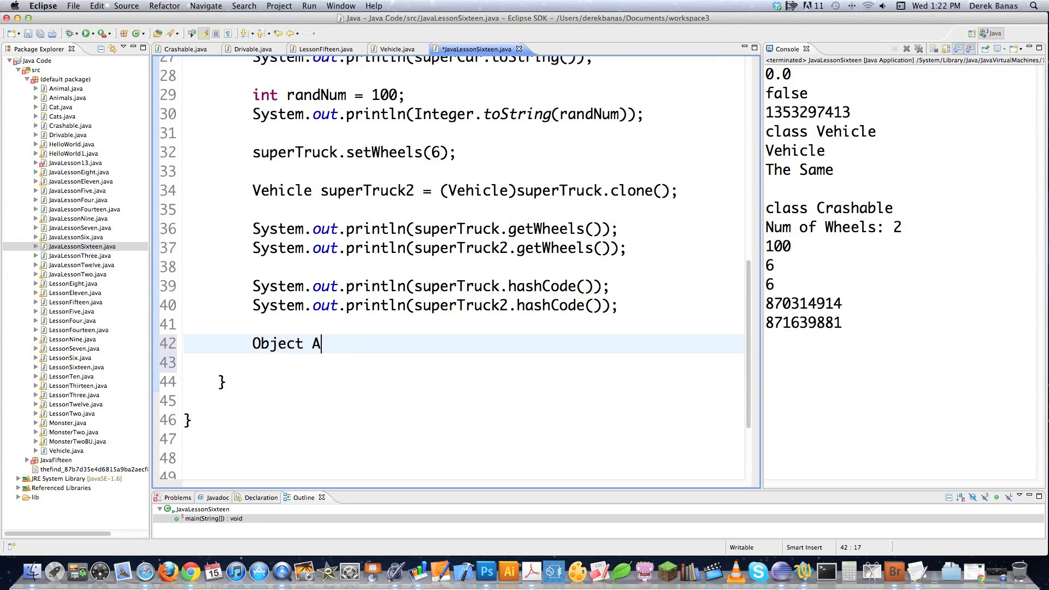
{"action": "key", "text": "Return"}
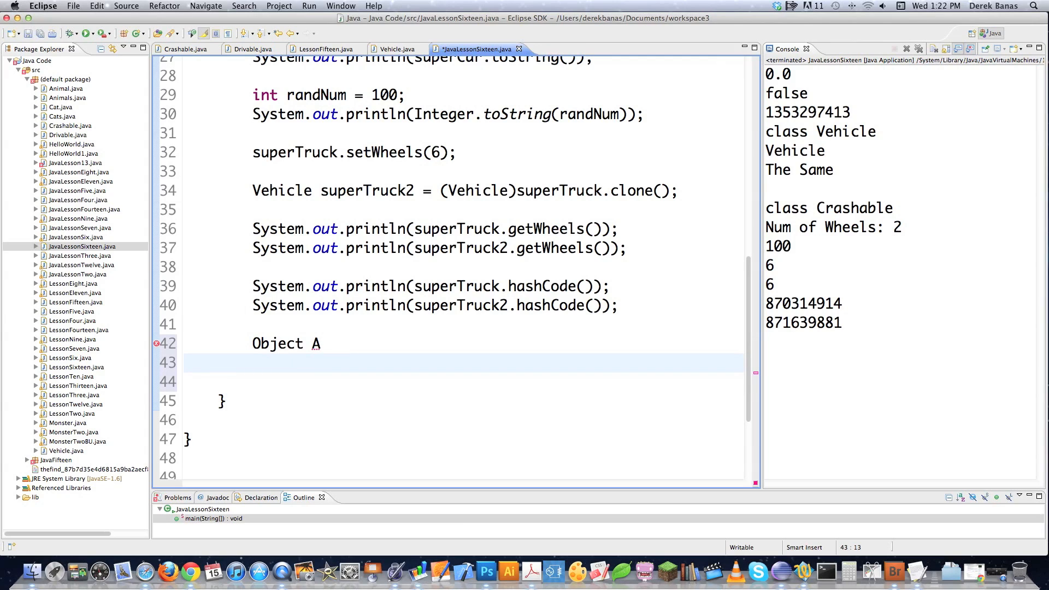
{"action": "type", "text": "SubObject B"}
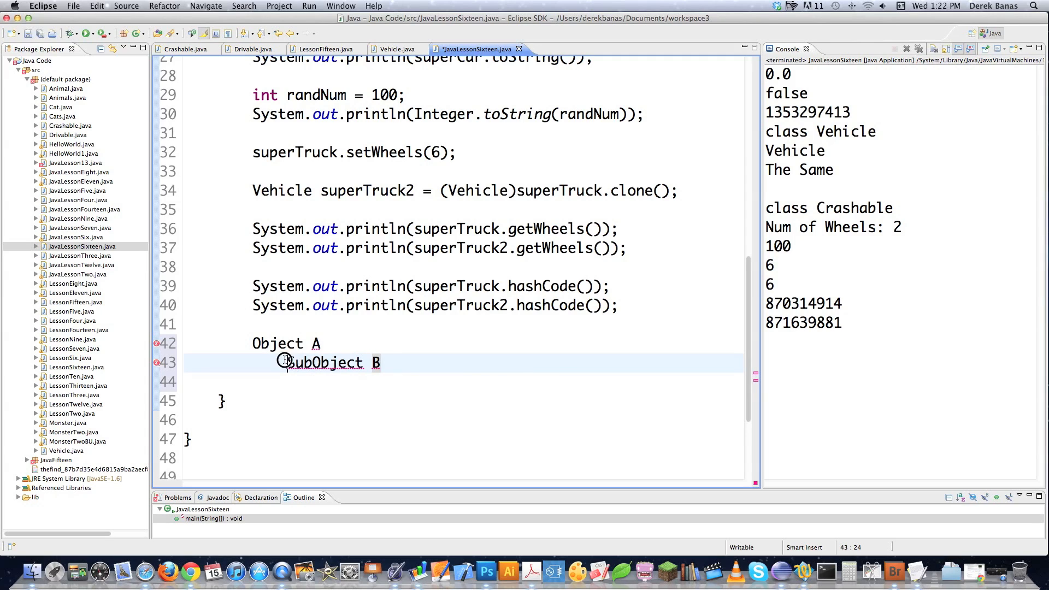
{"action": "left_click_drag", "start_coordinate": [285, 362], "coordinate": [382, 363]}
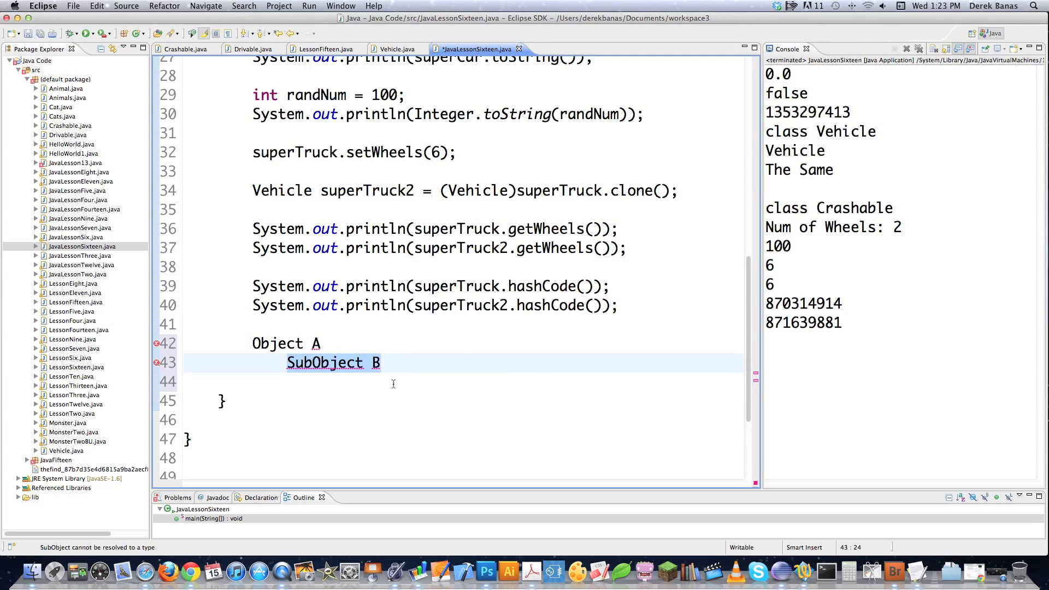
{"action": "left_click_drag", "start_coordinate": [383, 363], "coordinate": [253, 344]}
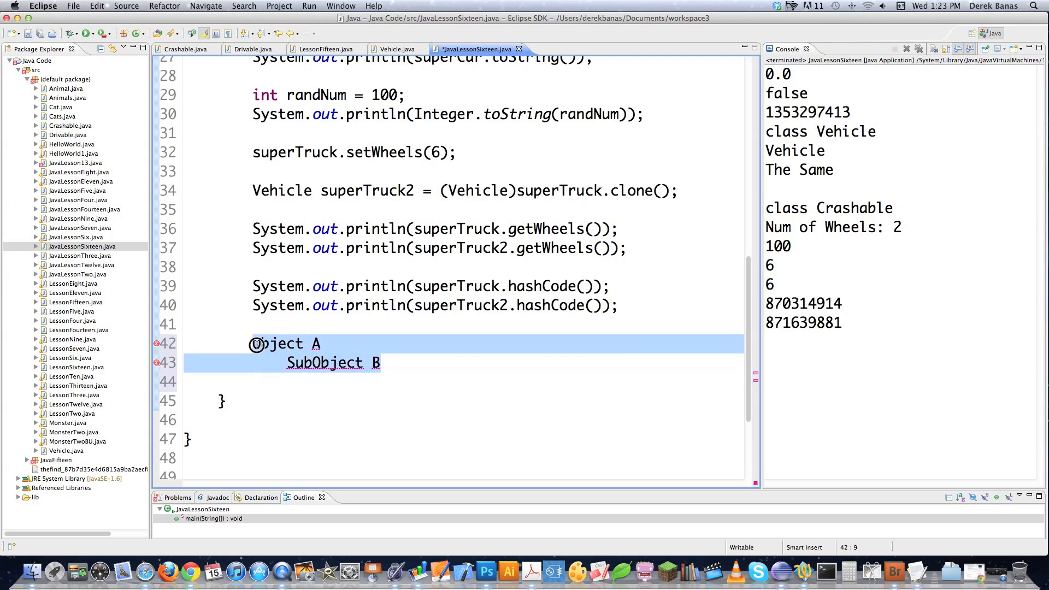
{"action": "mouse_move", "coordinate": [277, 344]}
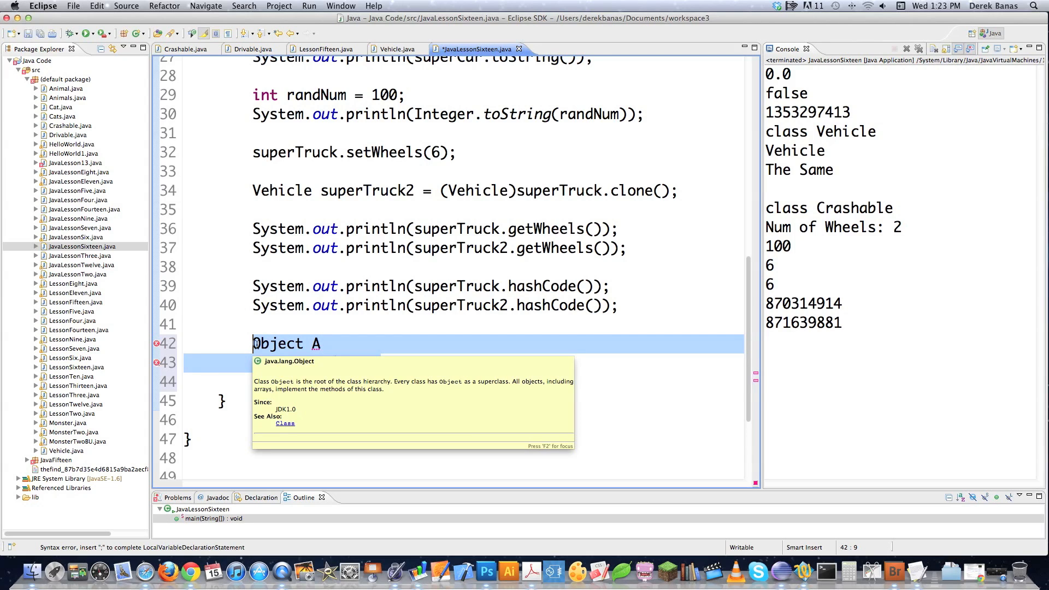
{"action": "key", "text": "BackSpace"}
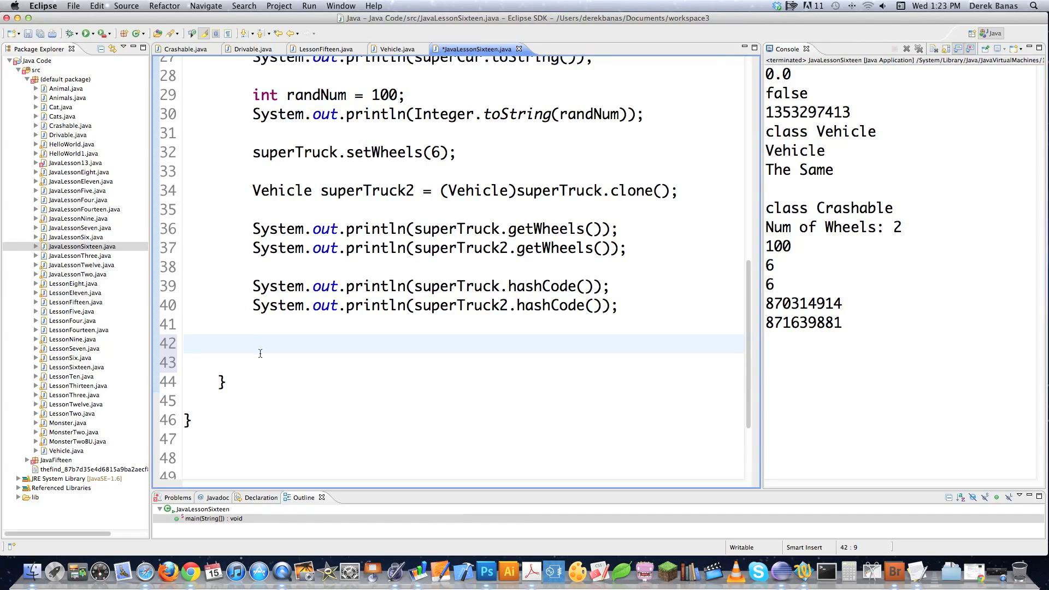
{"action": "key", "text": "BackSpace"}
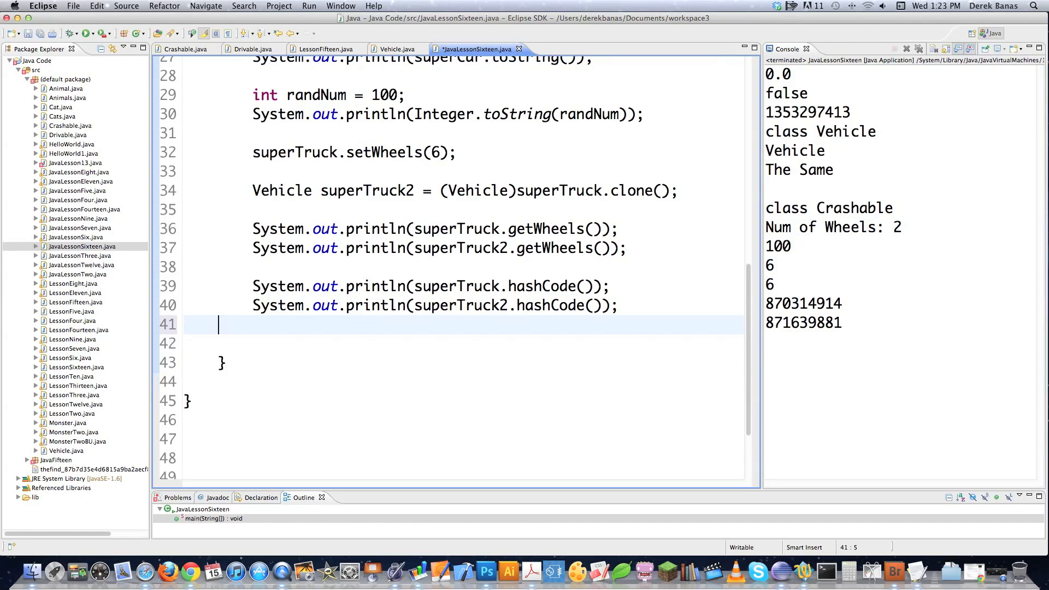
{"action": "key", "text": "BackSpace"}
{"action": "scroll", "coordinate": [382, 281], "scroll_direction": "up", "scroll_amount": 5}
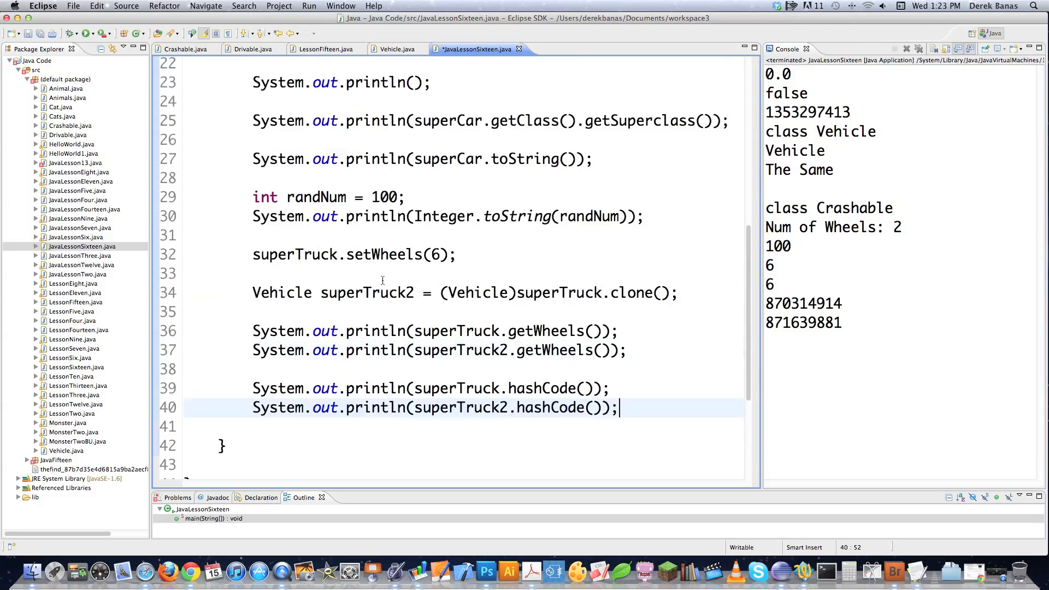